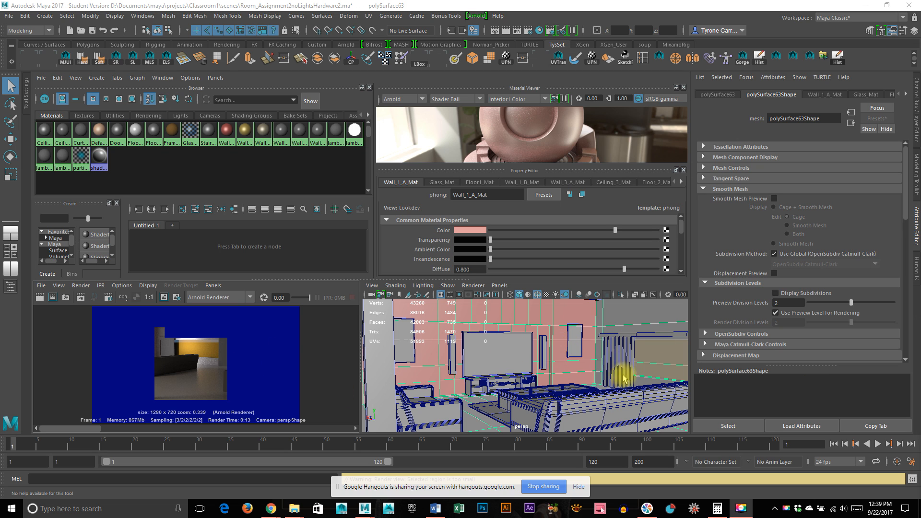
Choose Arnold Renderer for the render view and enlarge the perspective view with the television mesh selected
left_click(206, 298)
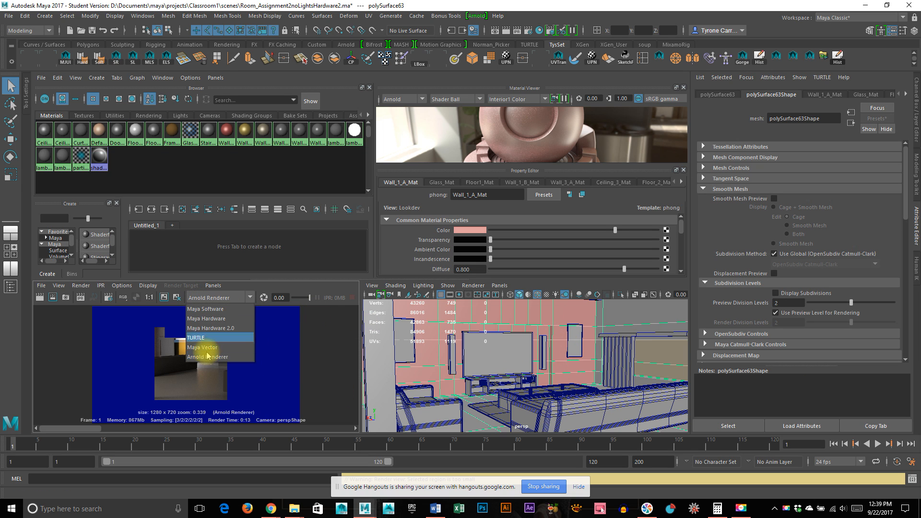
left_click(208, 357)
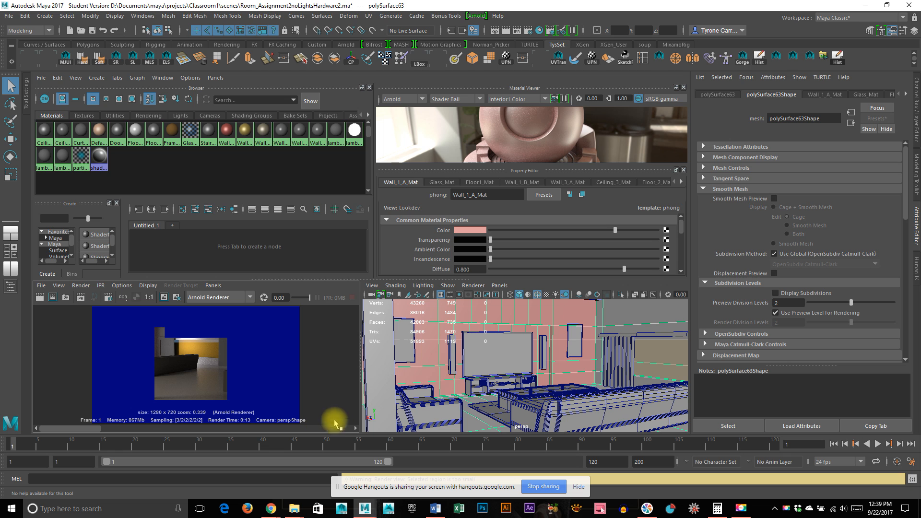
key("space")
left_click(509, 349)
key("space")
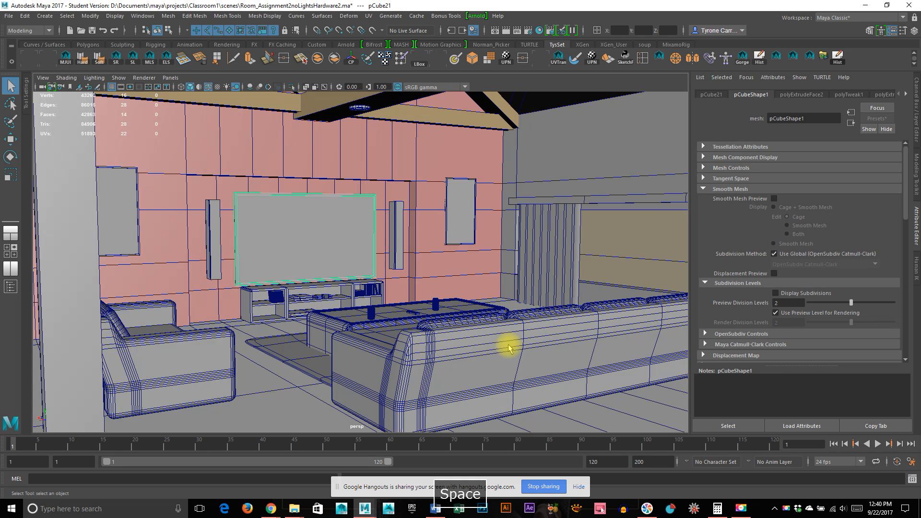
Create an area light in the room and scale it up uniformly to about 43.4
left_click_drag(528, 333, 365, 327, "alt")
middle_click_drag(365, 327, 610, 298, "alt")
right_click_drag(610, 298, 420, 292, "alt")
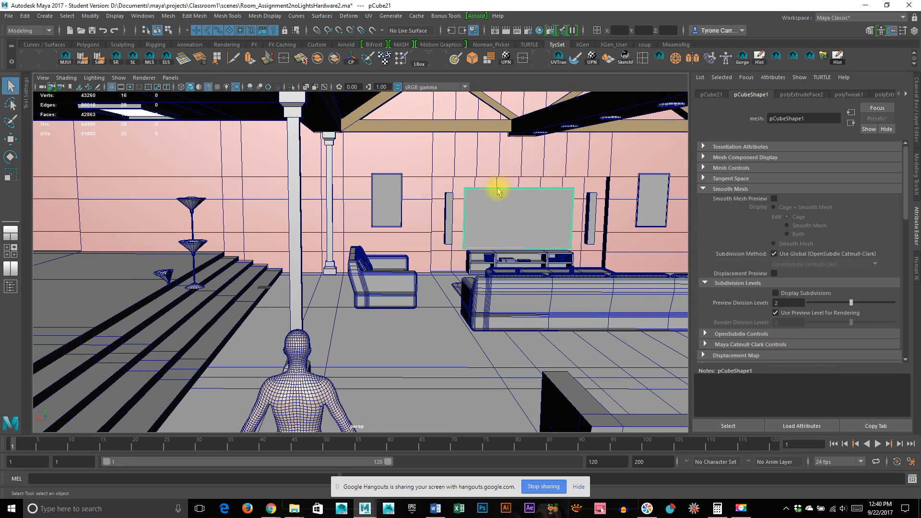
left_click_drag(304, 257, 328, 263, "alt")
key("space")
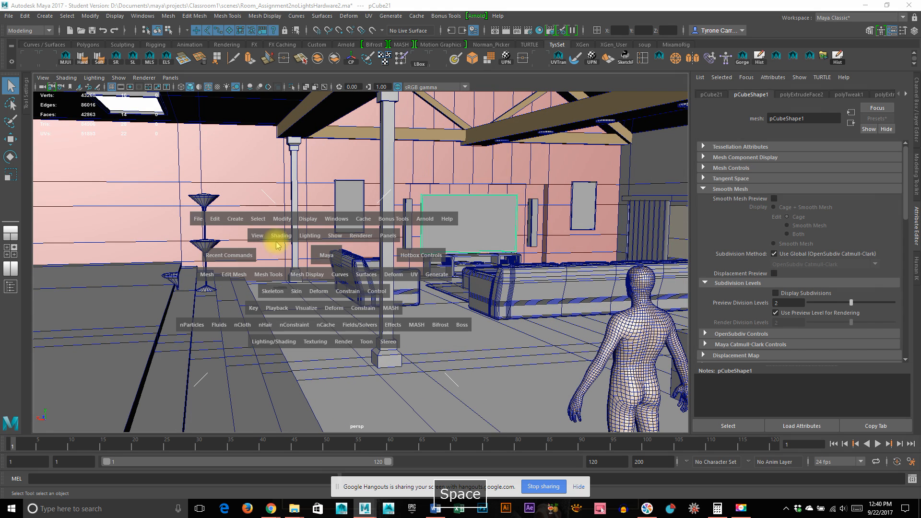
left_click(234, 218)
mouse_move(259, 255)
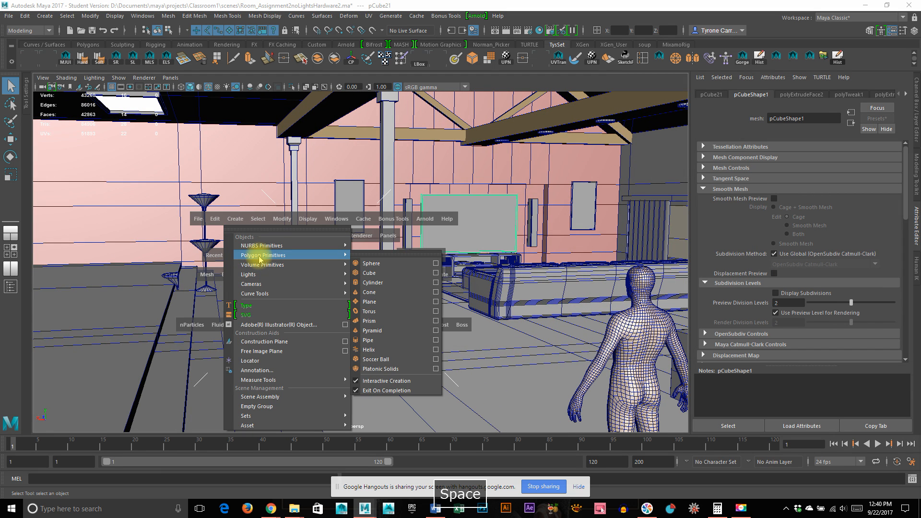
mouse_move(269, 274)
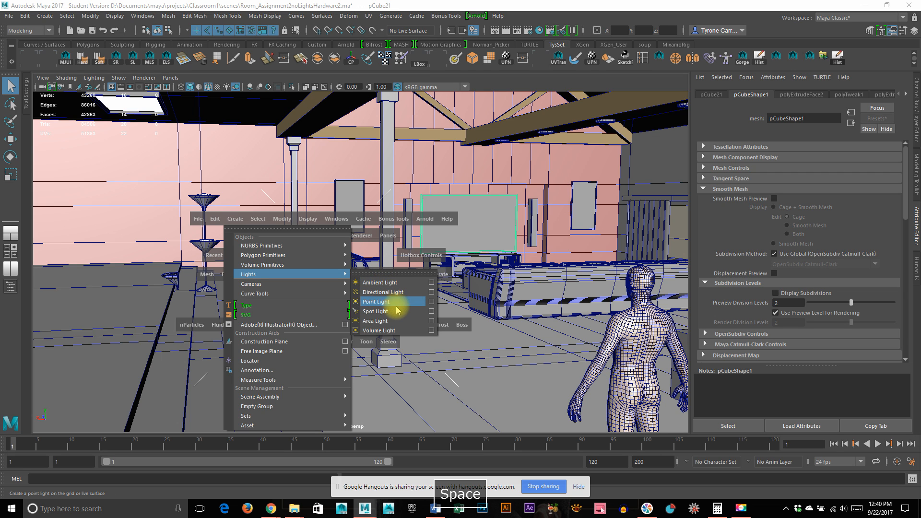
left_click(397, 321)
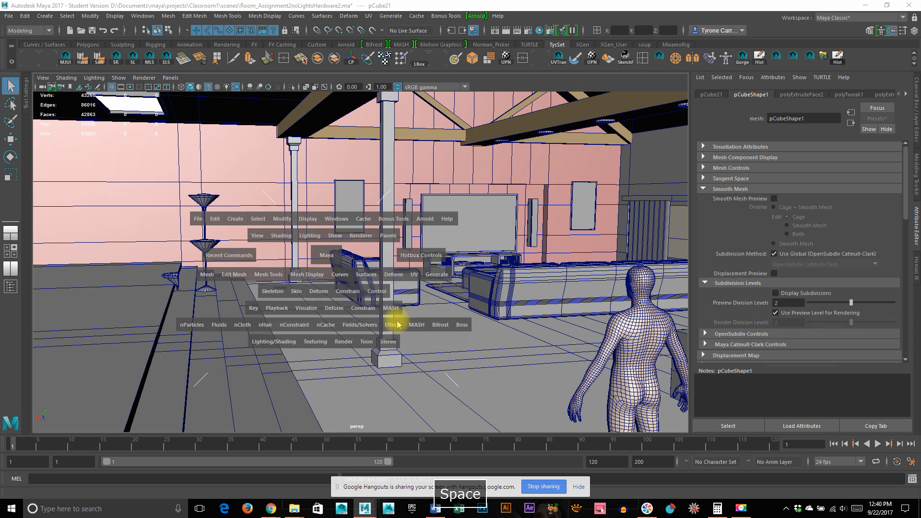
key("r")
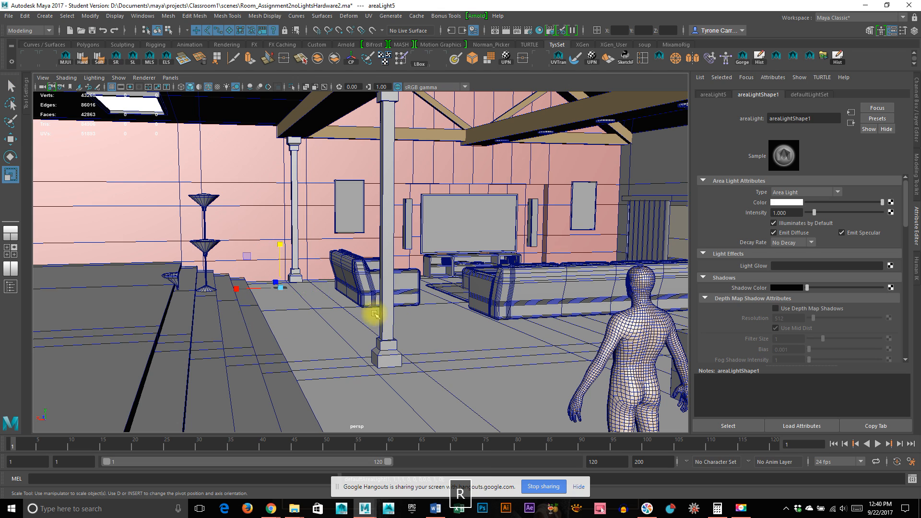
left_click_drag(281, 290, 319, 287)
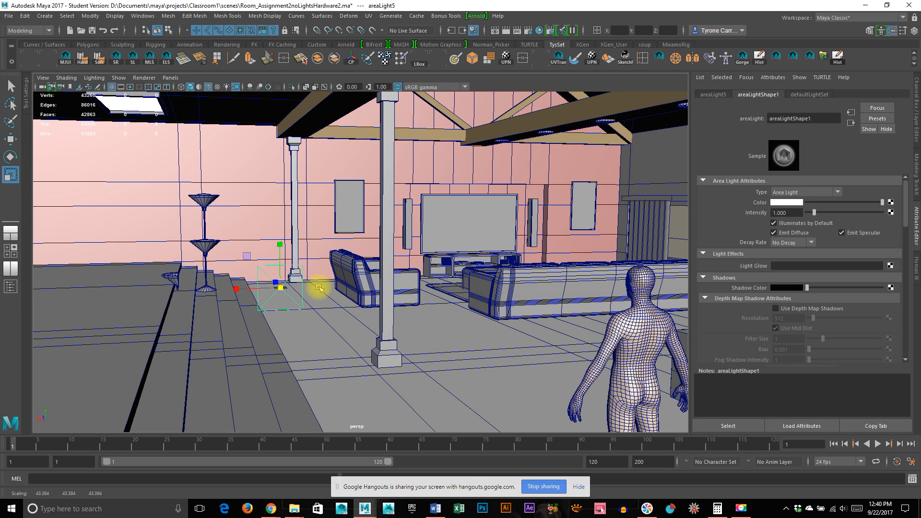
Light the viewport with all scene lights and move the area light in front of the television, to about -653, 84, 570
key("7")
key("w")
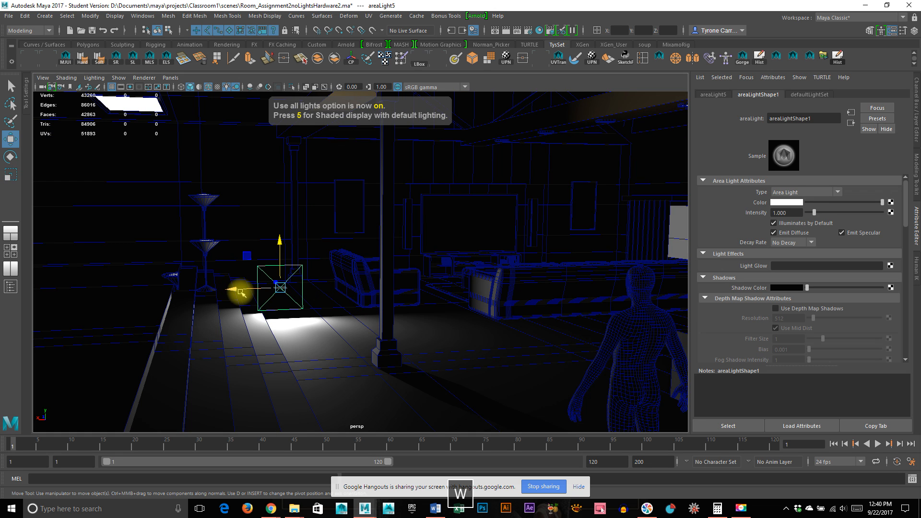
left_click_drag(231, 279, 355, 275)
left_click(268, 273)
left_click_drag(226, 283, 461, 267)
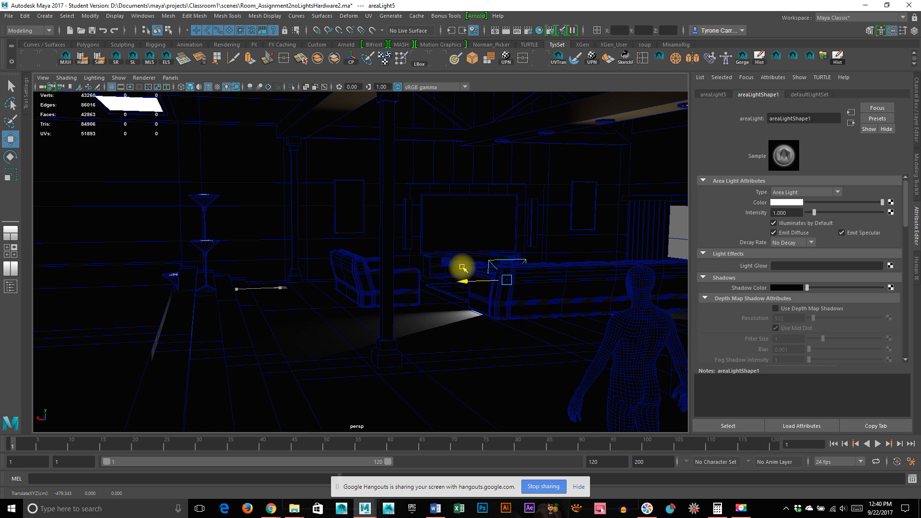
left_click_drag(509, 234, 512, 175)
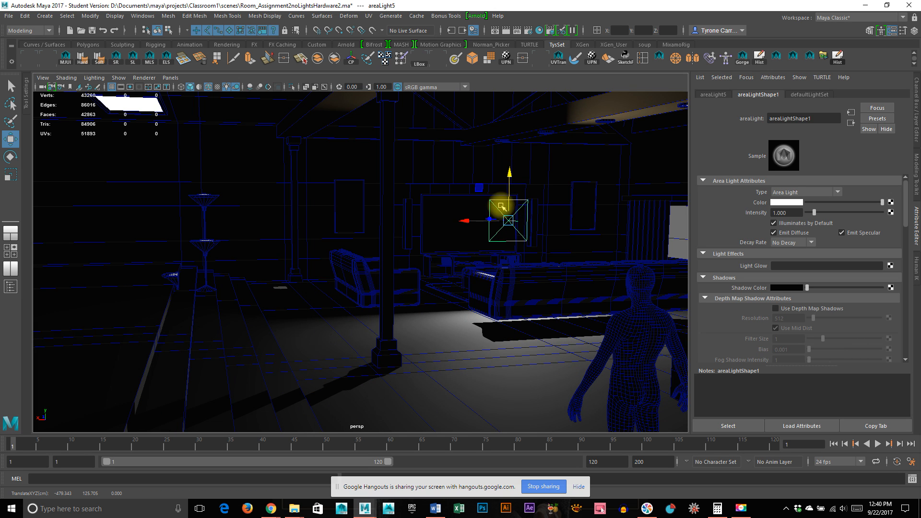
left_click_drag(477, 223, 428, 213)
left_click_drag(473, 161, 476, 174)
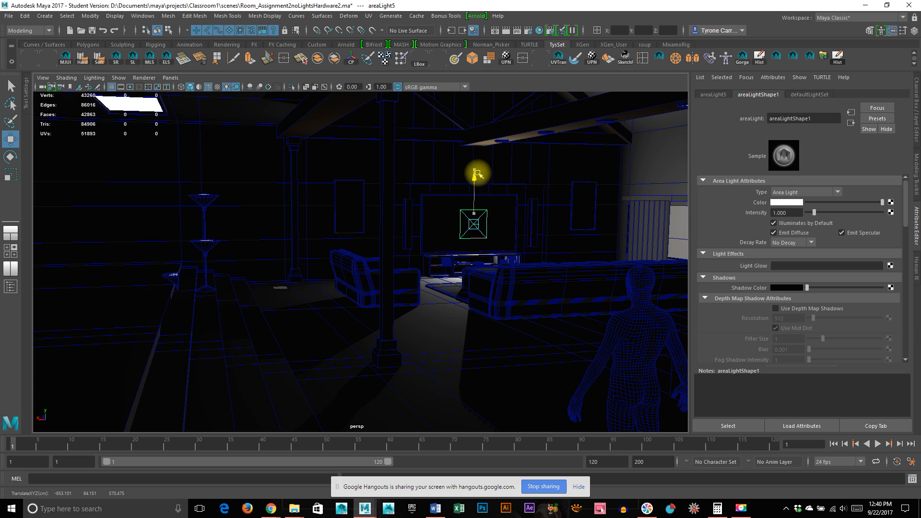
Stretch the area light in width and height to roughly match the television screen's proportions
key("r")
left_click_drag(433, 224, 365, 240)
left_click_drag(469, 180, 475, 163)
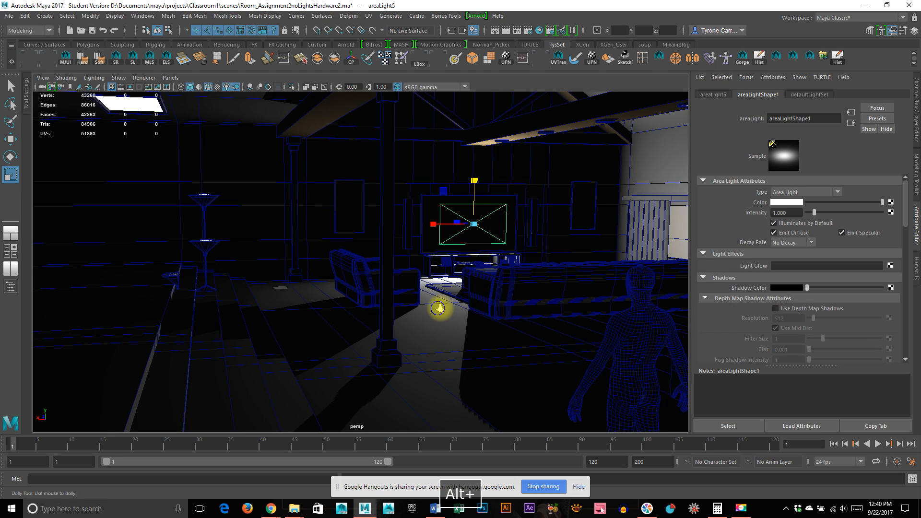
Raise the area light slightly in front of the television, to a vertical position of about 85.6
right_click_drag(438, 308, 658, 329, "alt")
left_click_drag(484, 297, 595, 350, "alt")
middle_click_drag(407, 317, 474, 338, "alt")
left_click_drag(406, 239, 382, 284, "alt")
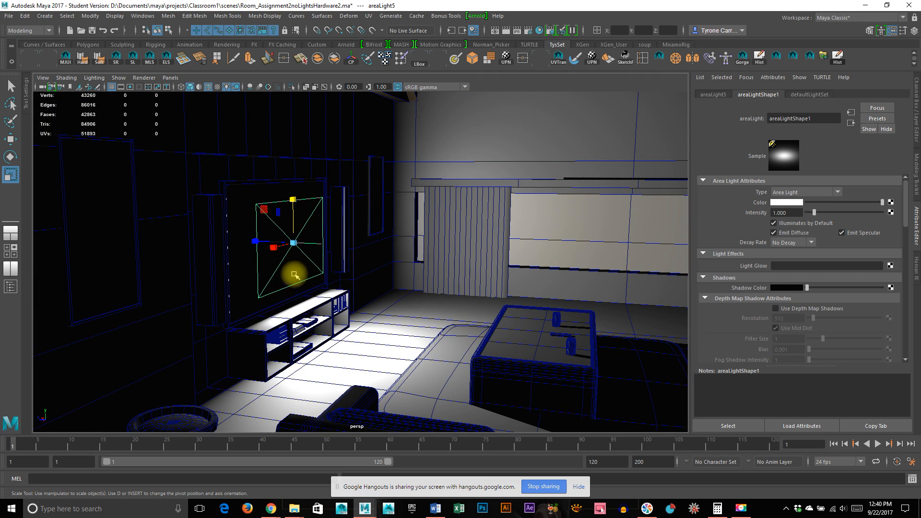
middle_click_drag(386, 318, 376, 304, "alt")
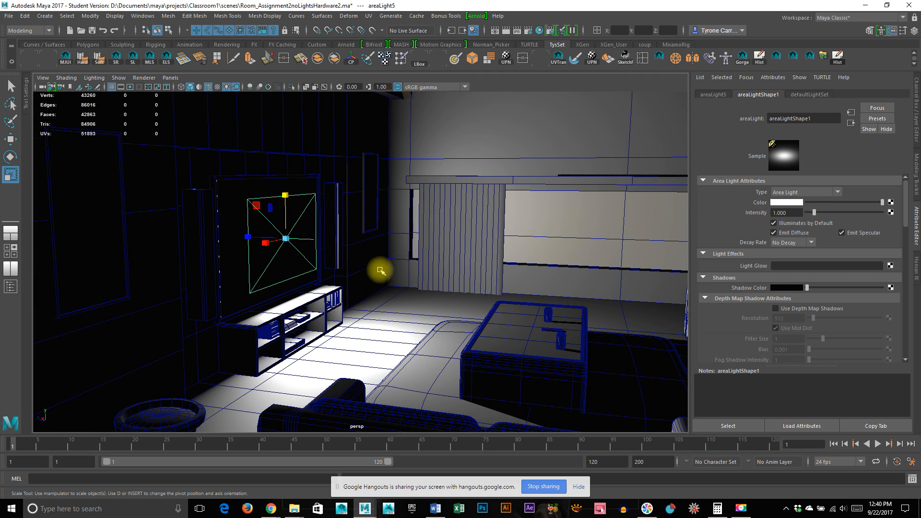
left_click_drag(448, 346, 424, 343, "alt")
right_click_drag(441, 354, 393, 357, "alt")
middle_click_drag(407, 358, 247, 277, "alt")
left_click_drag(377, 307, 339, 305, "alt")
middle_click_drag(435, 312, 432, 312, "alt")
left_click_drag(432, 312, 251, 297, "alt")
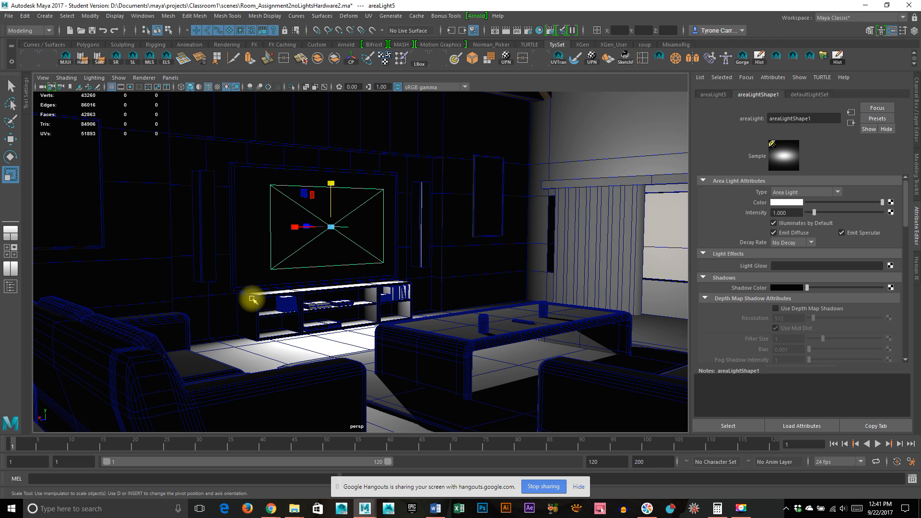
right_click_drag(427, 341, 374, 314, "alt")
key("w")
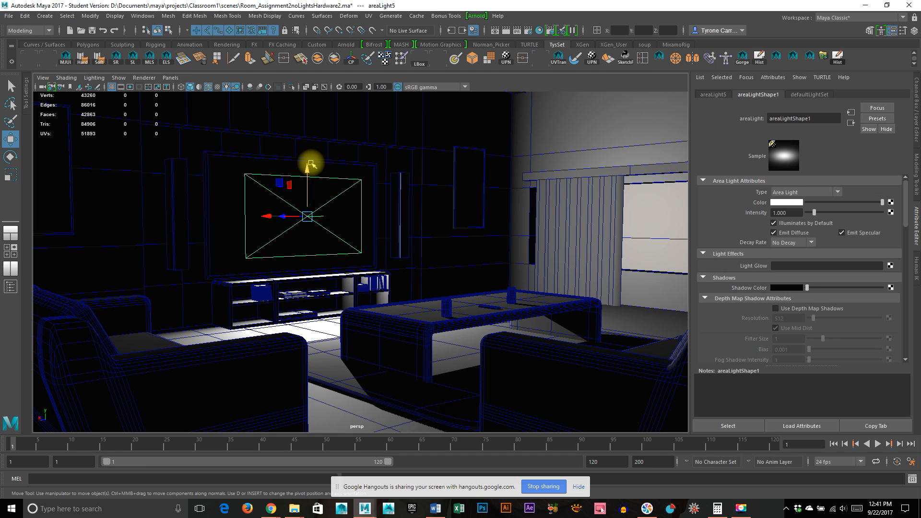
left_click_drag(309, 168, 308, 163)
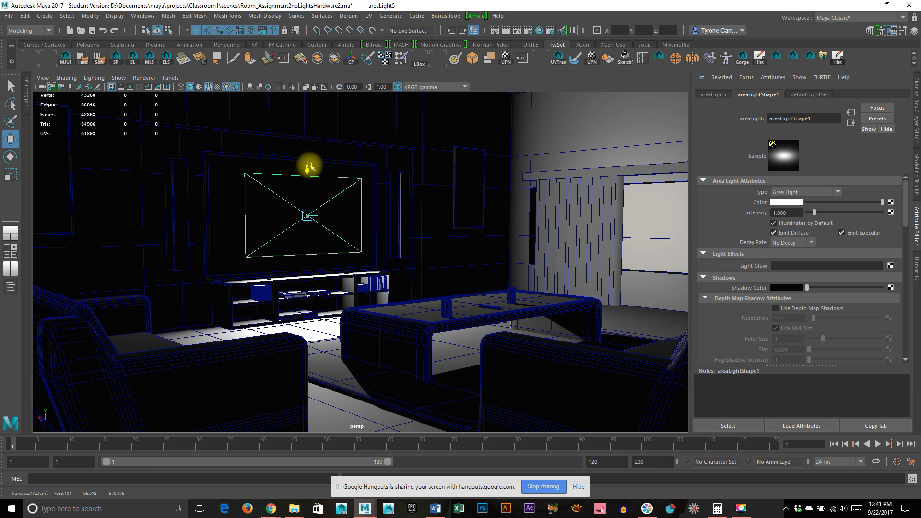
Check the perspective view's lighting options for Use All Lights and Shadows
left_click(94, 77)
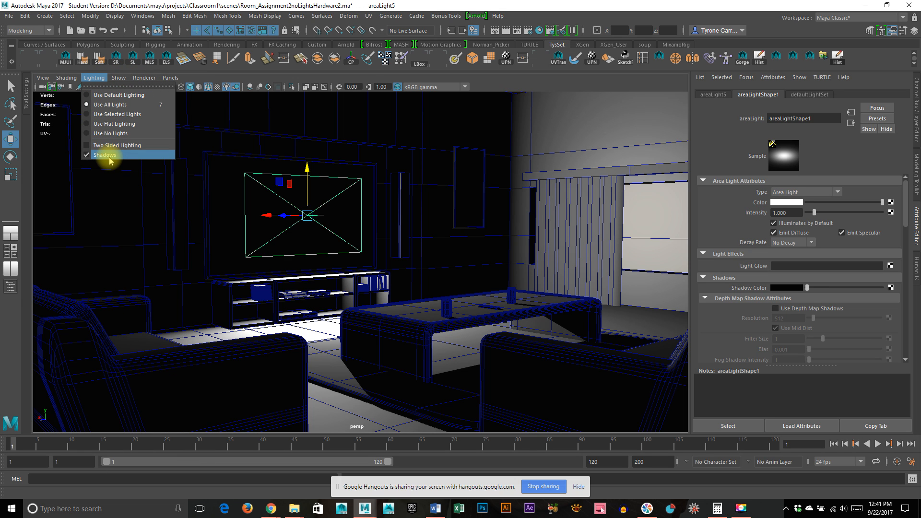
left_click(490, 84)
left_click_drag(533, 312, 438, 297, "alt")
Enlarge the render view and try an Arnold render of the perspective view, stopping it early
key("space")
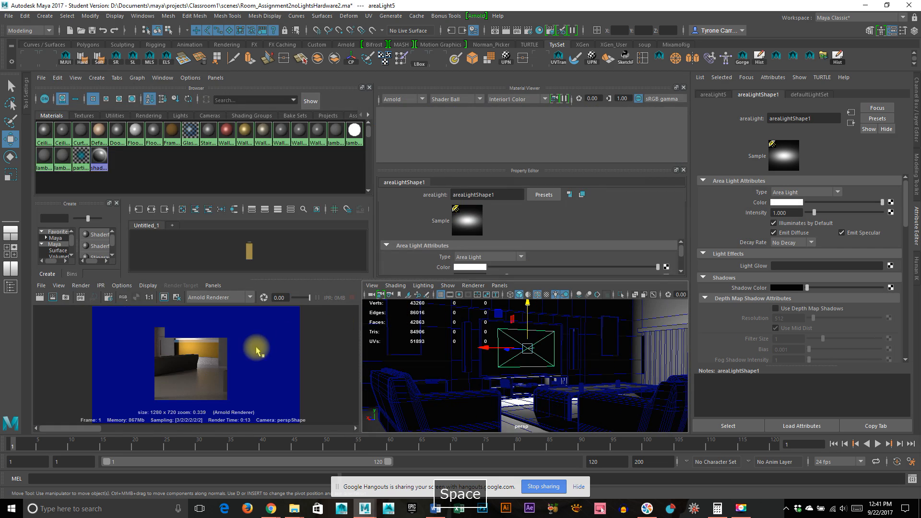
key("space")
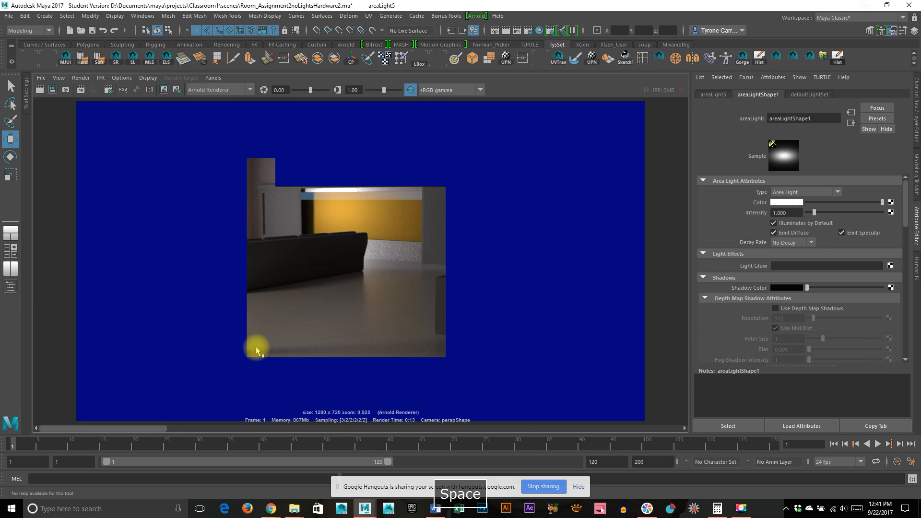
left_click(40, 89)
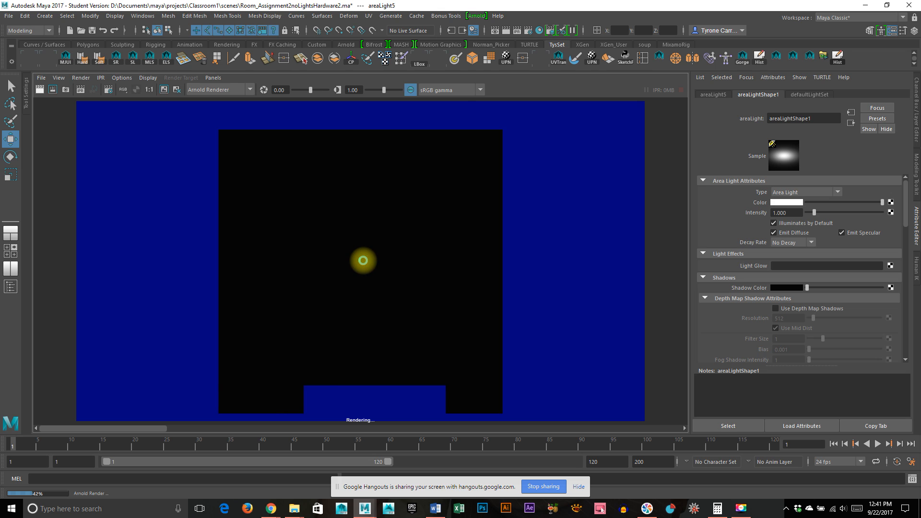
key("Escape")
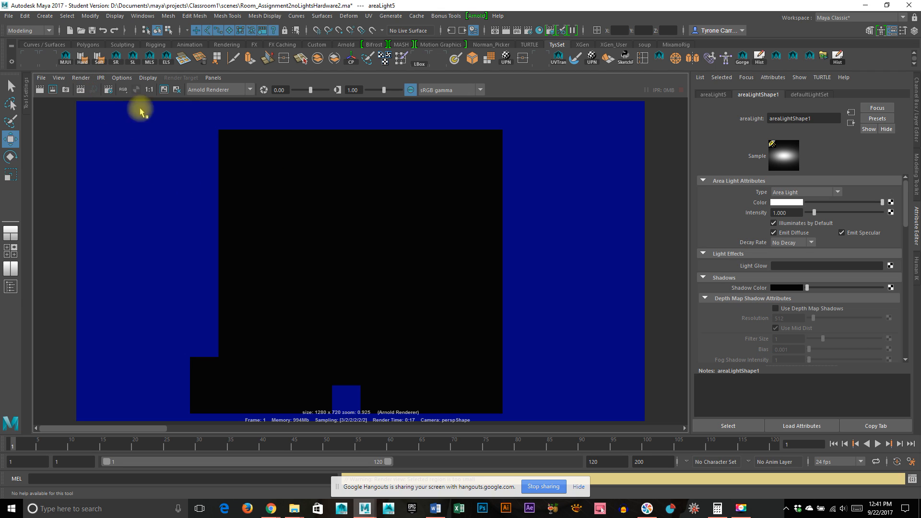
Set the render image size to the 640x480 preset and render the perspective view again
left_click(108, 91)
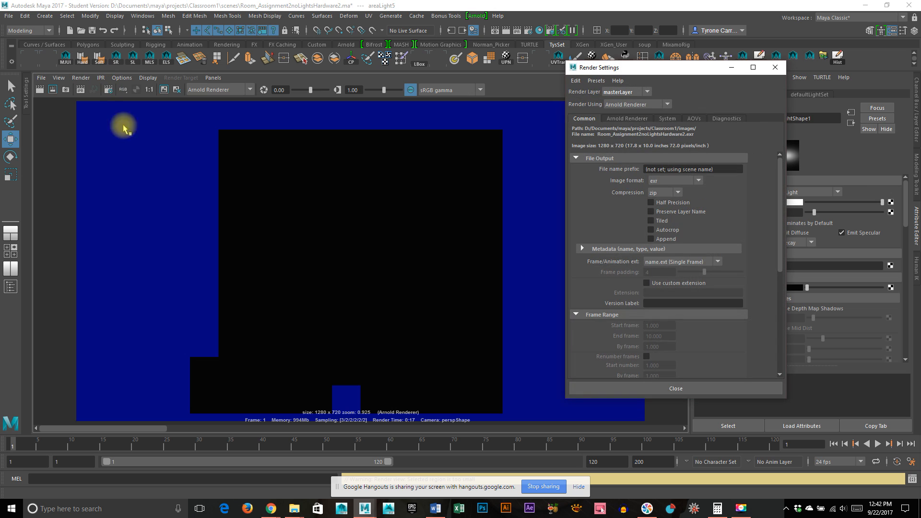
scroll(715, 243, "down", 5)
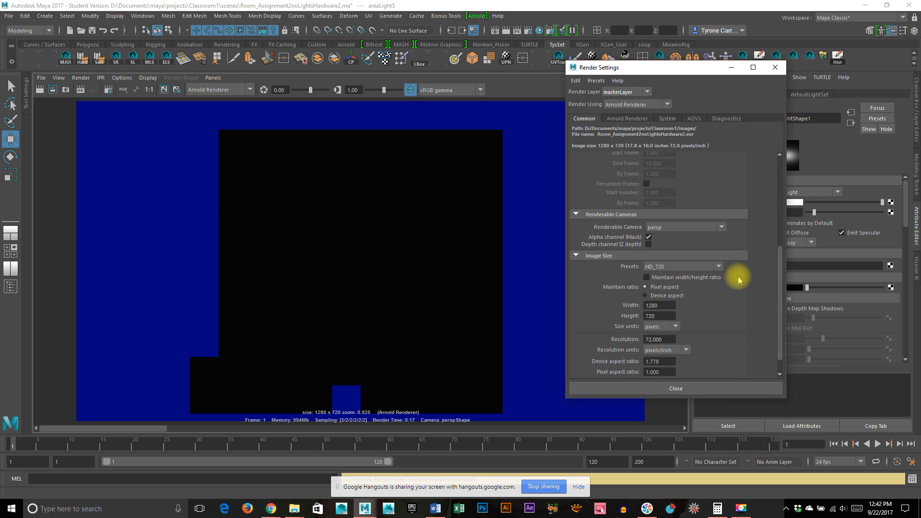
left_click(680, 266)
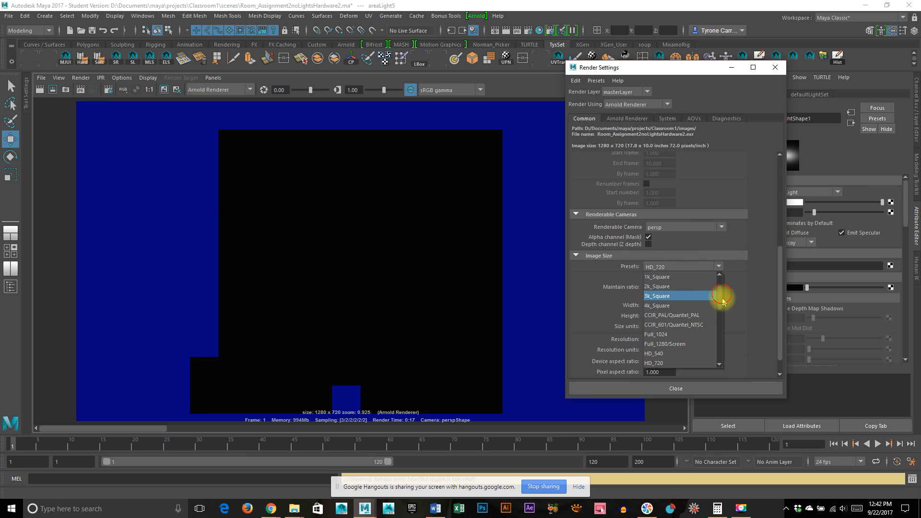
scroll(725, 300, "up", 1)
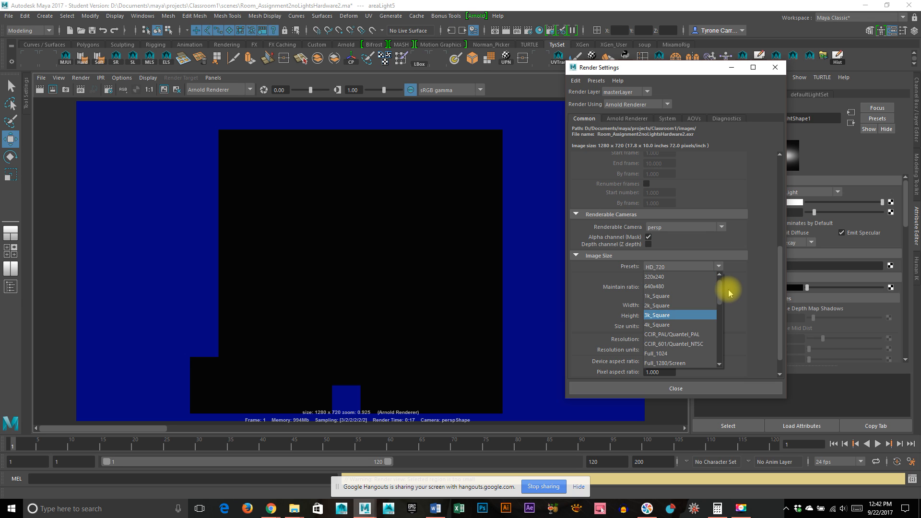
left_click(696, 286)
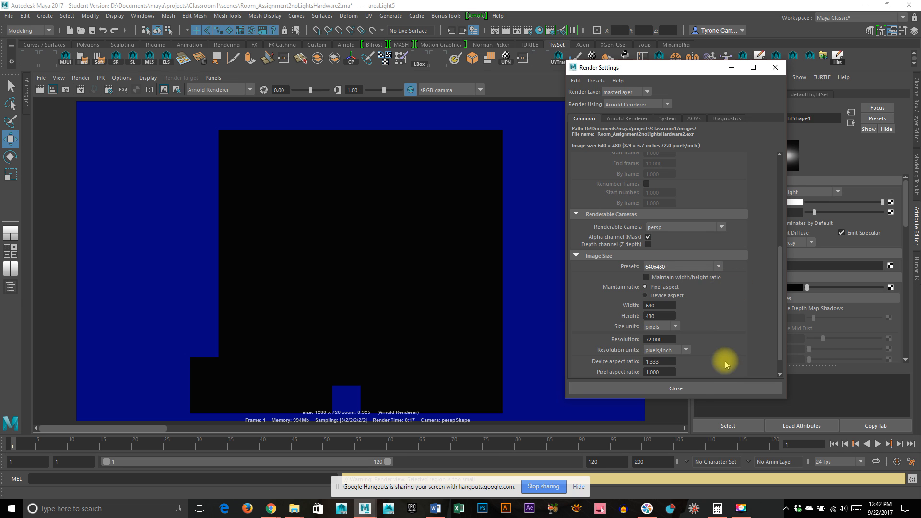
left_click(699, 386)
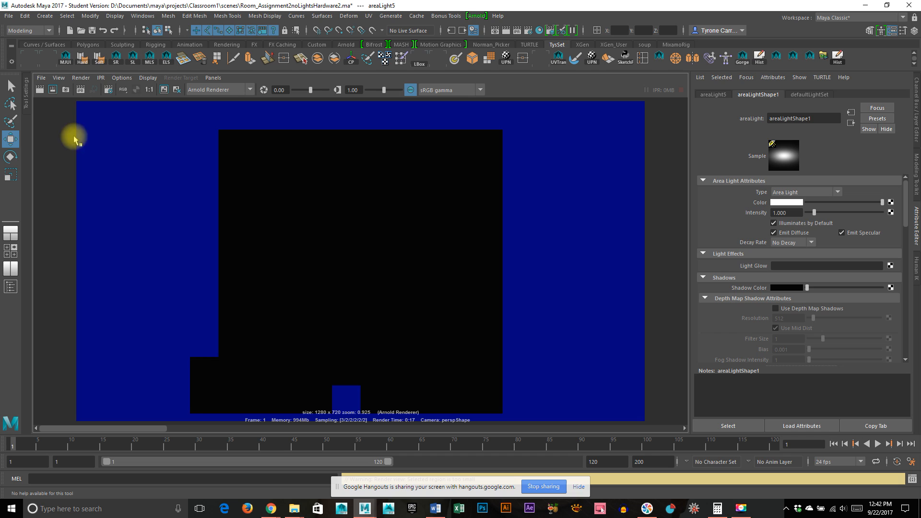
left_click(40, 90)
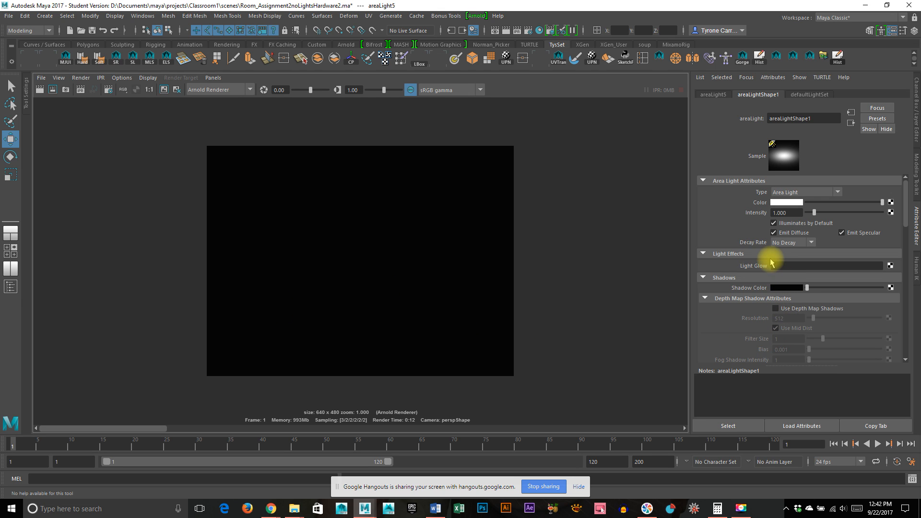
Turn off Normalize in the area light's Arnold settings
scroll(767, 260, "down", 2)
scroll(771, 259, "down", 4)
scroll(744, 262, "up", 6)
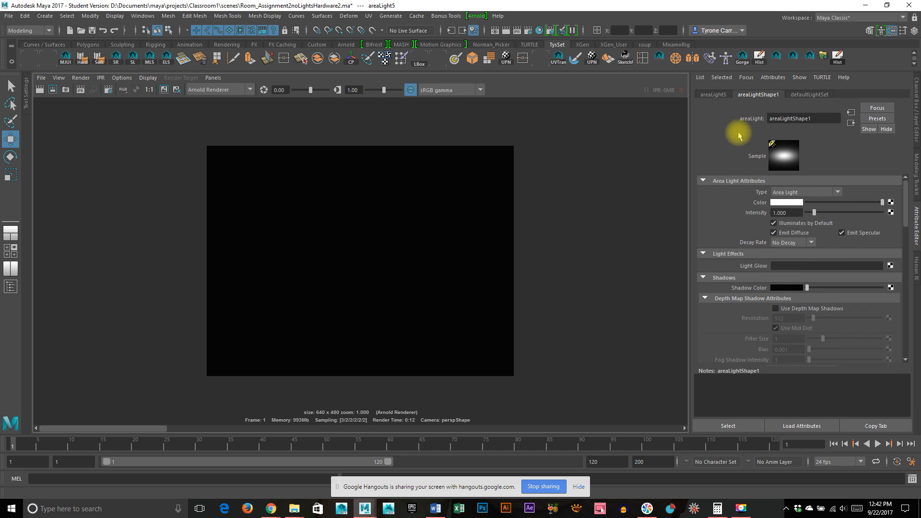
left_click_drag(906, 229, 909, 300)
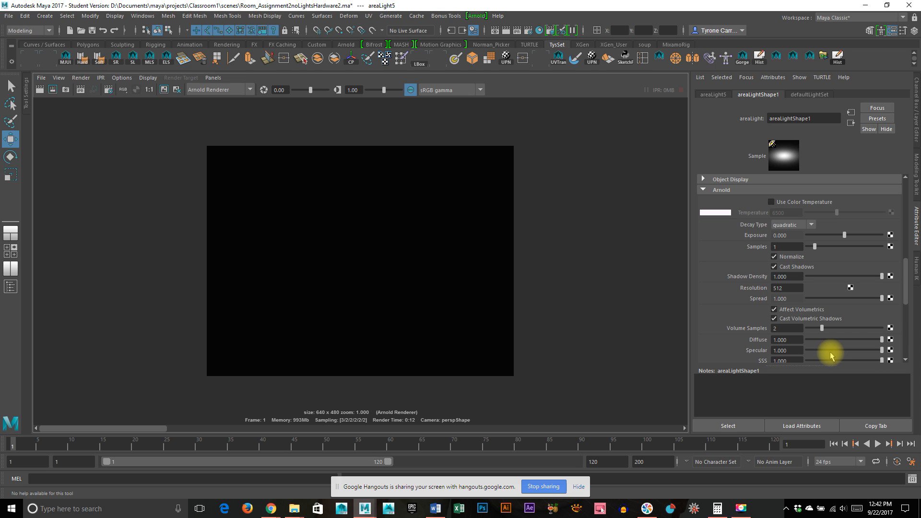
scroll(904, 272, "down", 3)
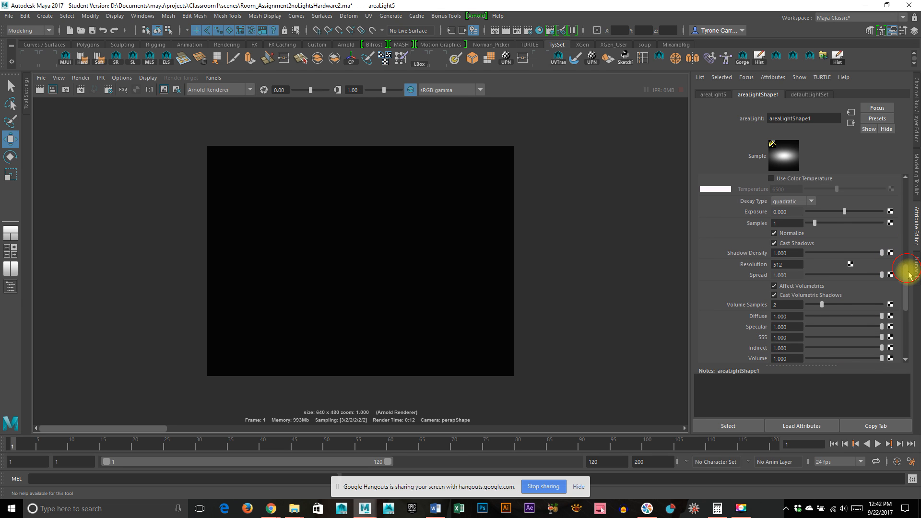
left_click_drag(910, 271, 910, 267)
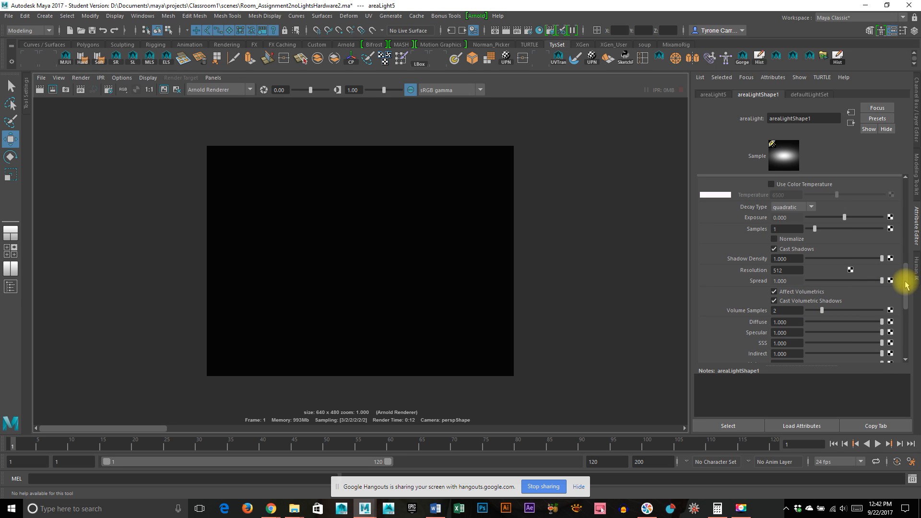
scroll(905, 284, "down", 3)
scroll(906, 286, "up", 4)
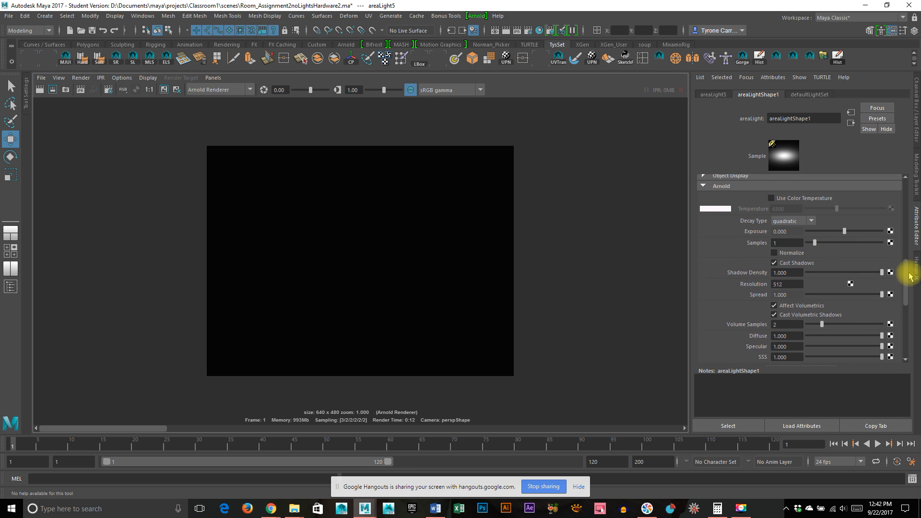
left_click_drag(909, 274, 908, 269)
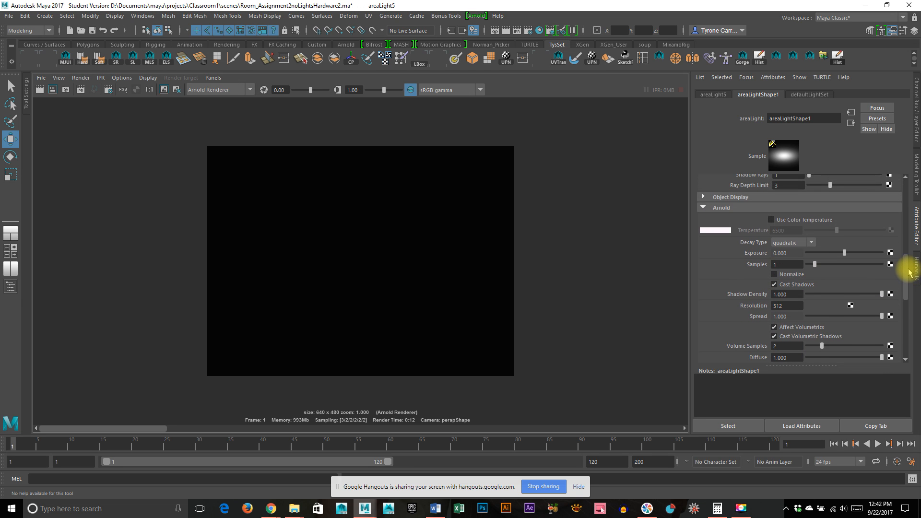
Render the perspective view again with Arnold and keep the image for comparison
left_click(41, 89)
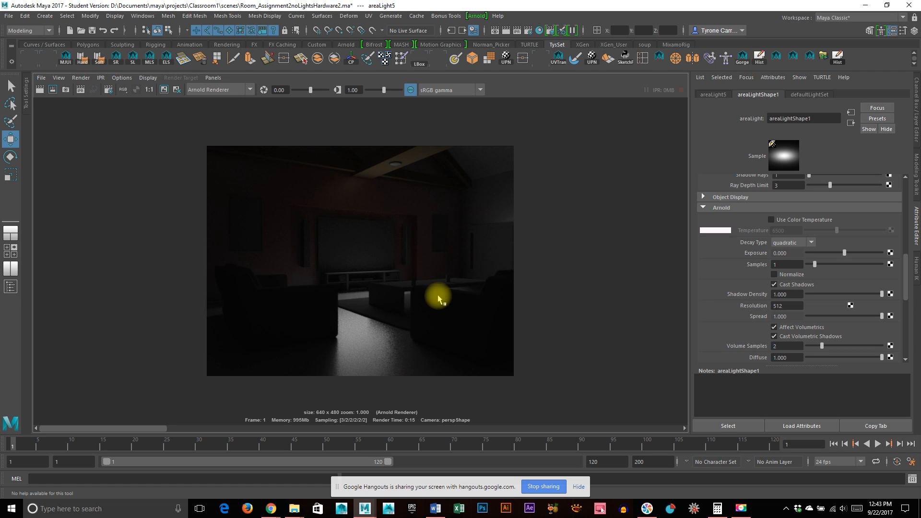
left_click(164, 90)
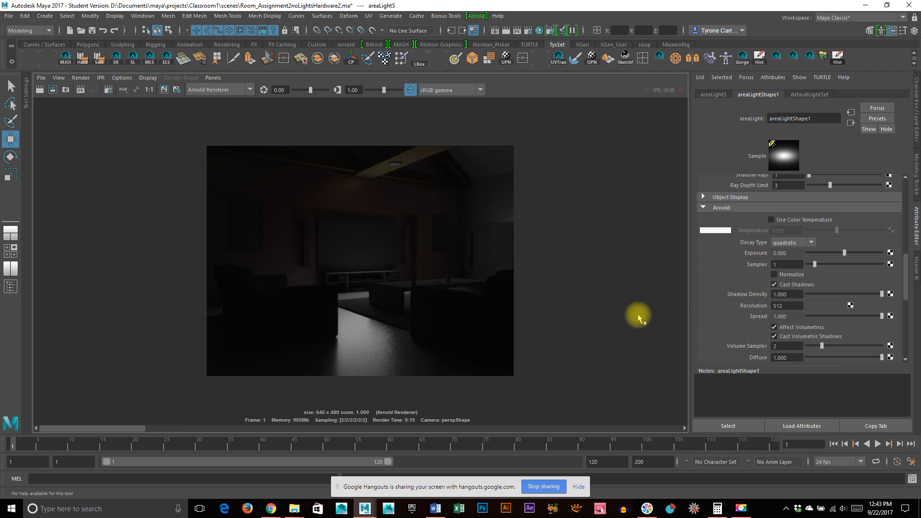
scroll(731, 304, "down", 1)
scroll(729, 302, "up", 1)
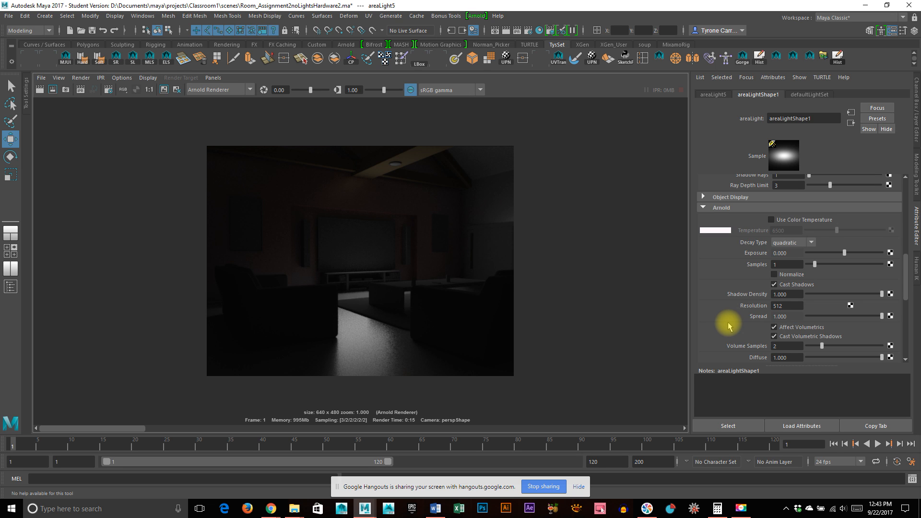
Set the area light's intensity to 20
scroll(728, 308, "up", 3)
scroll(728, 311, "up", 10)
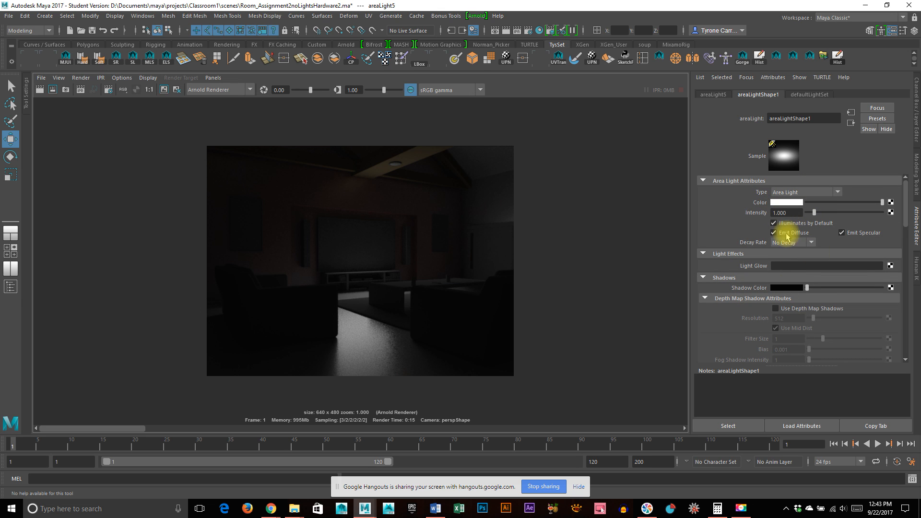
double_click(791, 213)
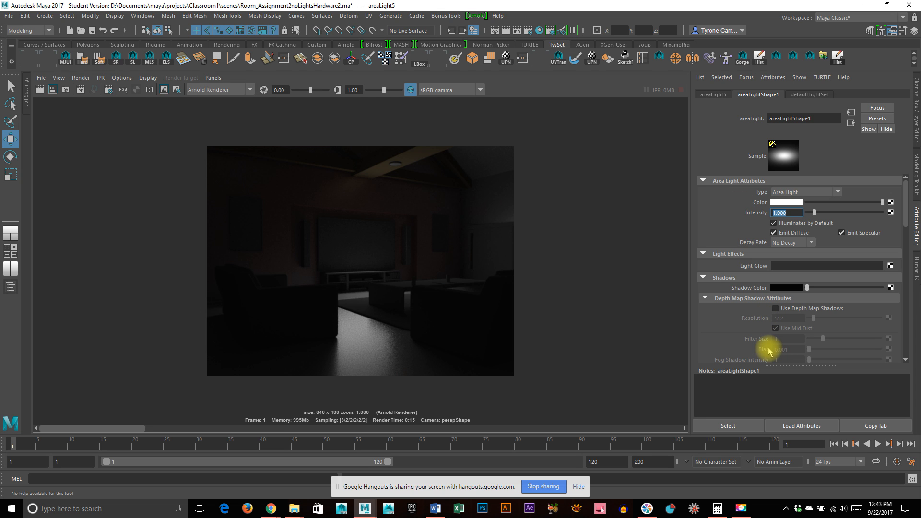
type("20")
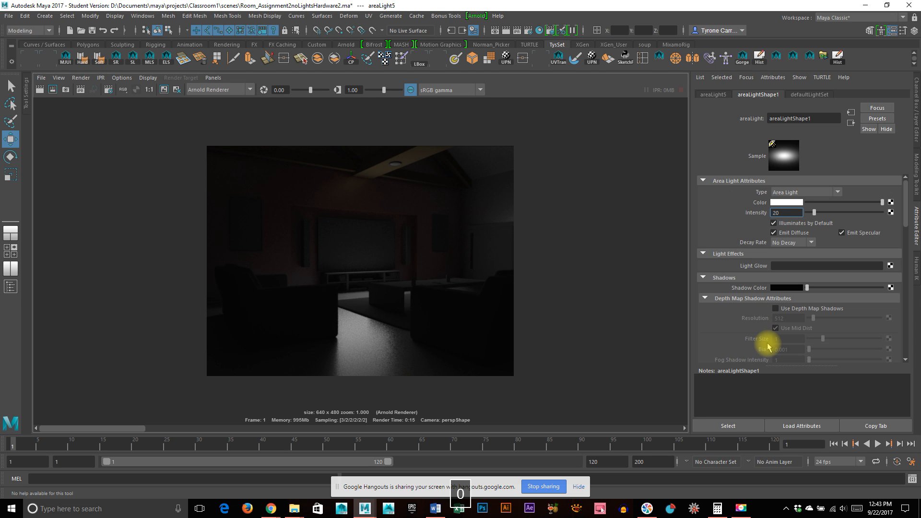
key("Return")
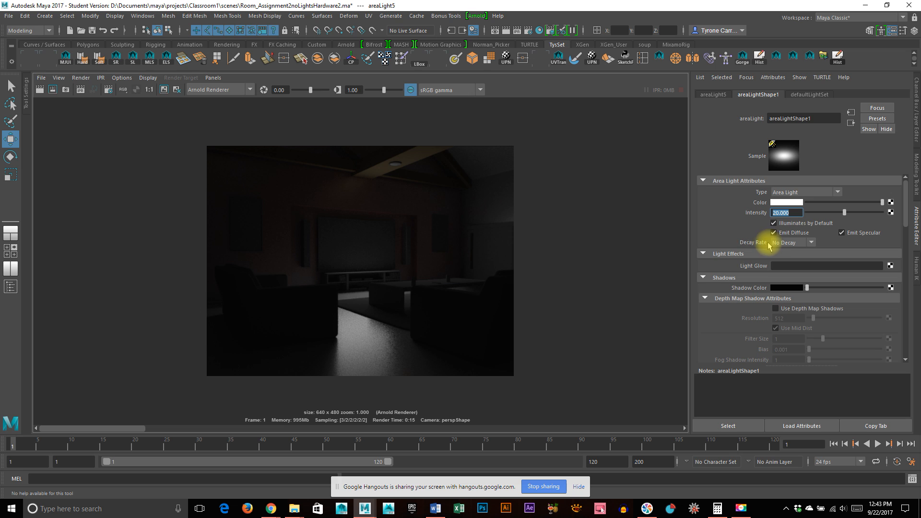
Re-render the perspective view with the brighter light and compare the result with the kept image
scroll(736, 275, "down", 6)
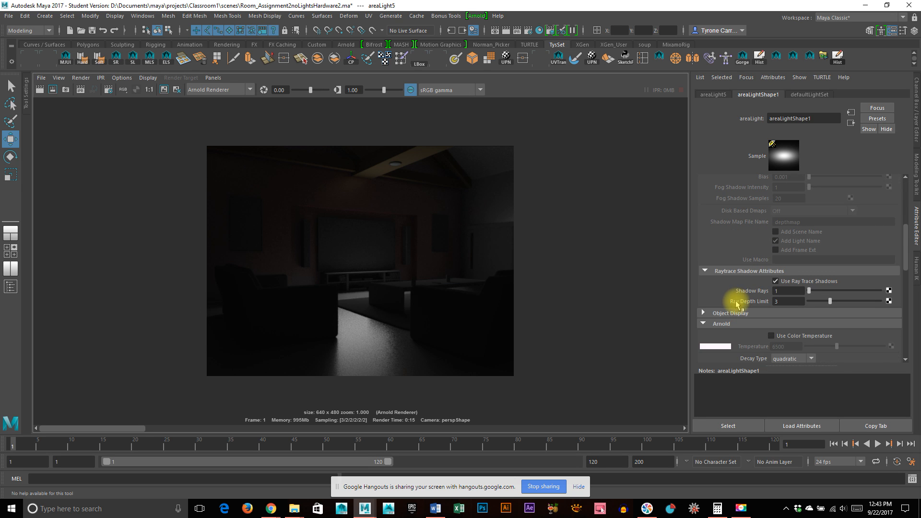
scroll(737, 305, "down", 4)
scroll(739, 317, "down", 1)
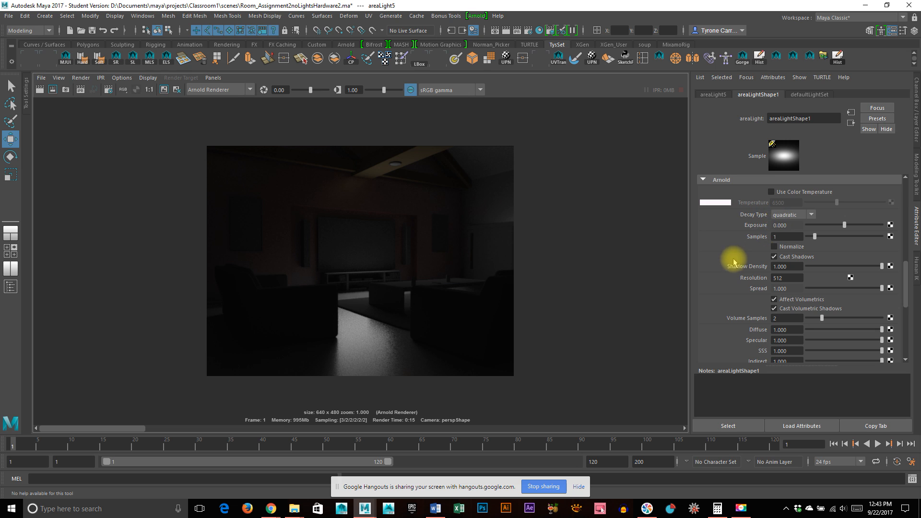
scroll(733, 261, "up", 10)
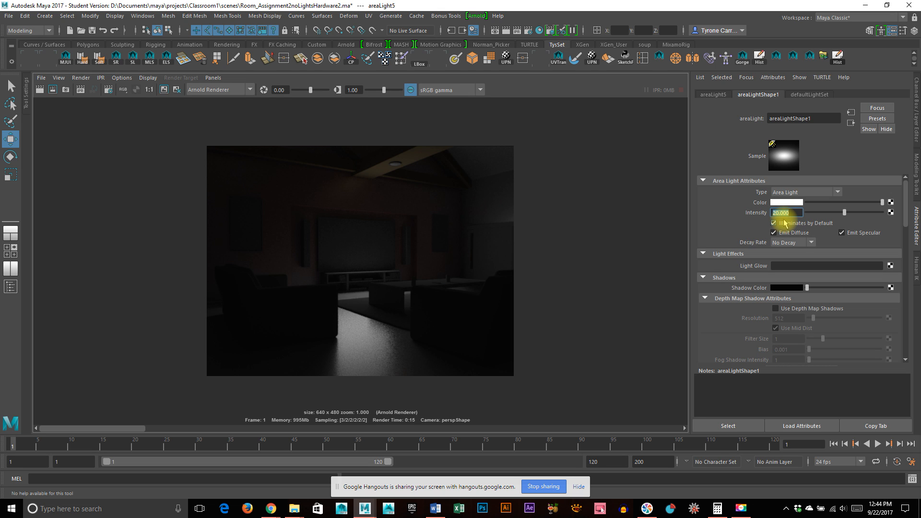
left_click(39, 90)
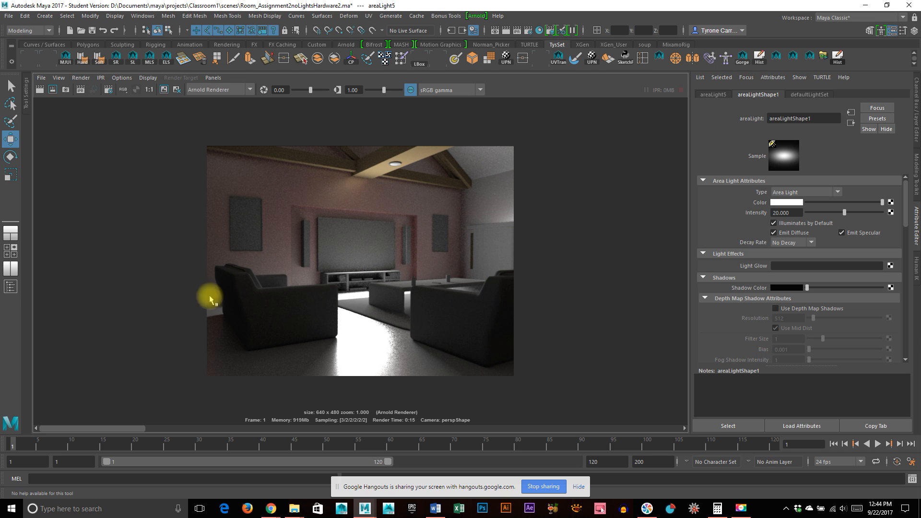
left_click_drag(108, 428, 180, 437)
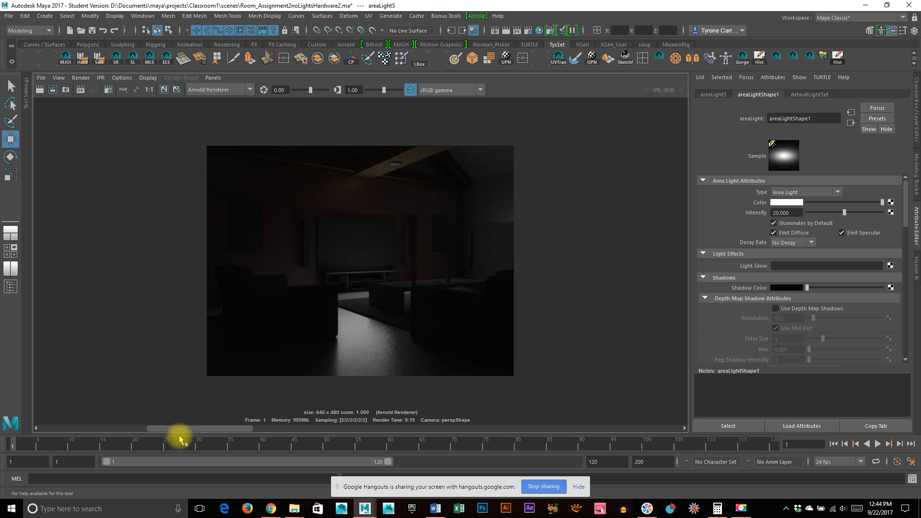
left_click_drag(180, 437, 123, 438)
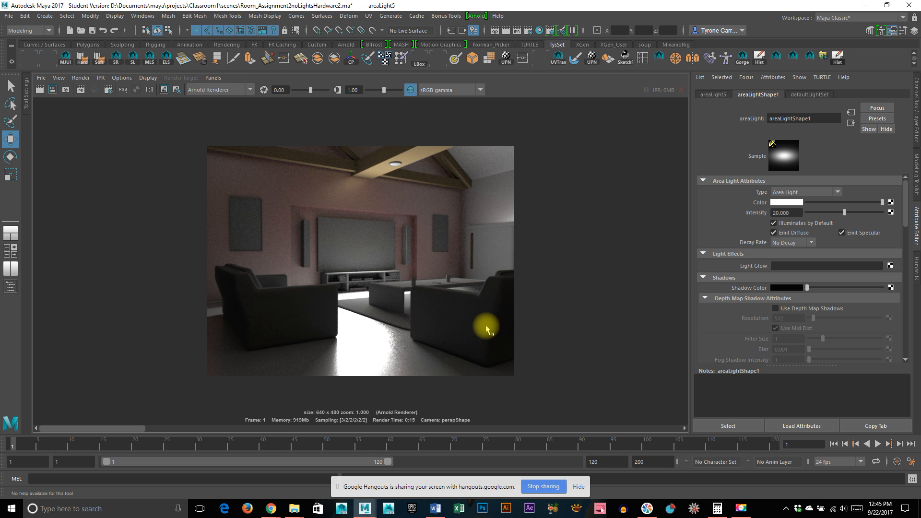
left_click(594, 292)
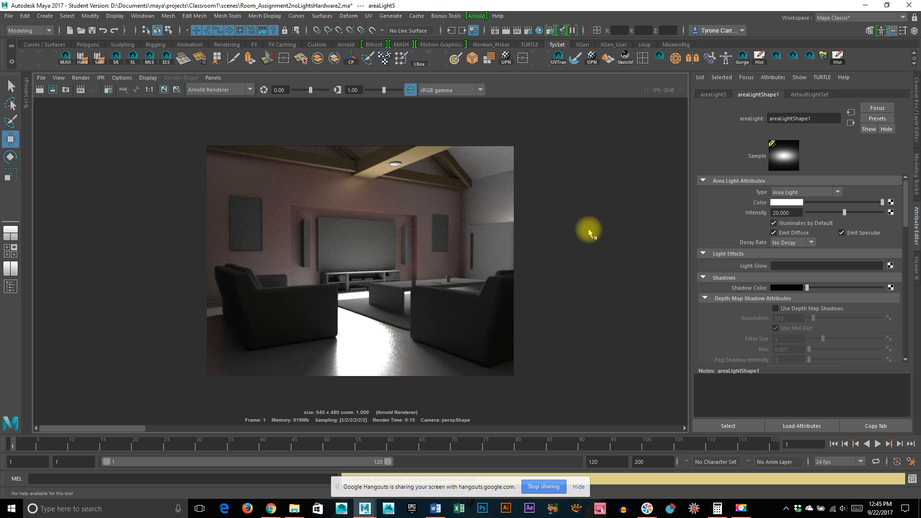
left_click_drag(906, 207, 811, 185)
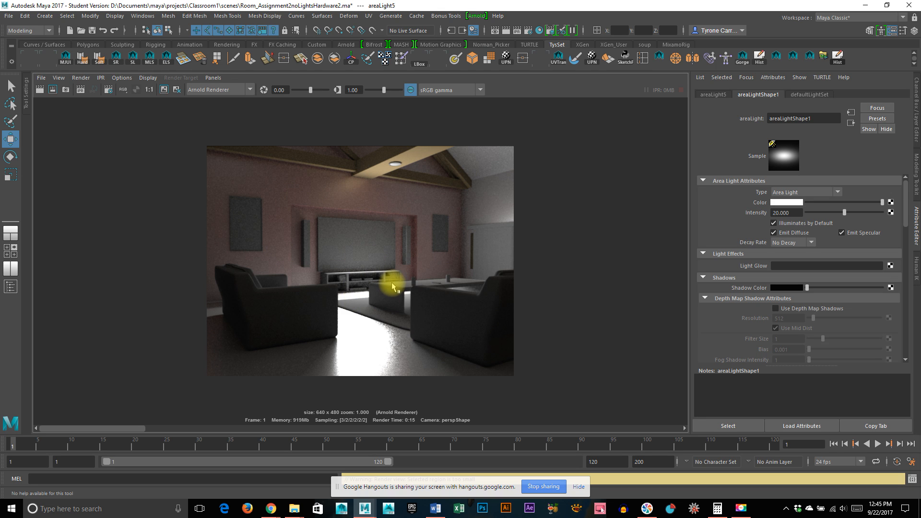
Switch the perspective view from wireframe to textured shading and enlarge it
key("space")
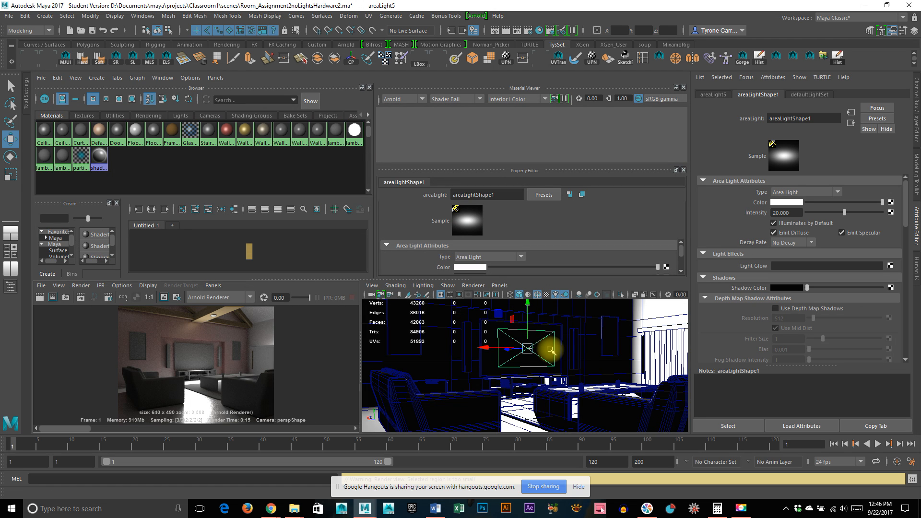
key("6")
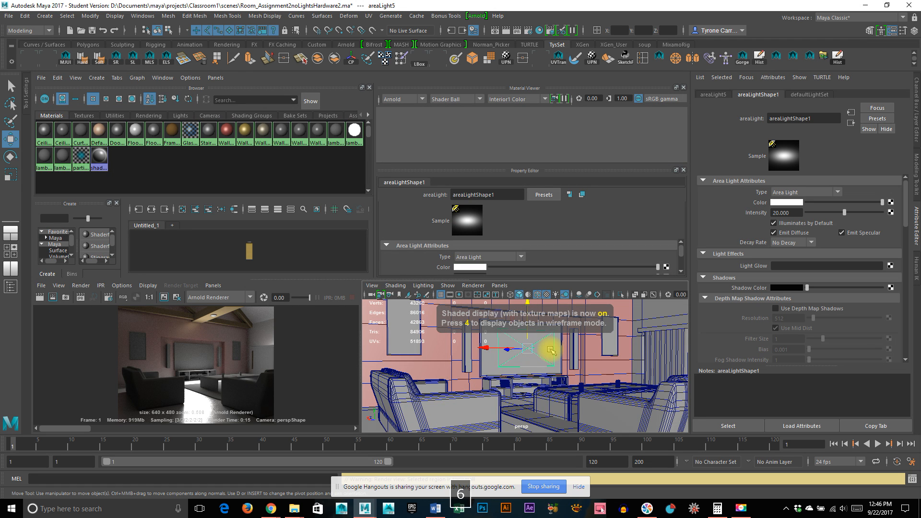
key("space")
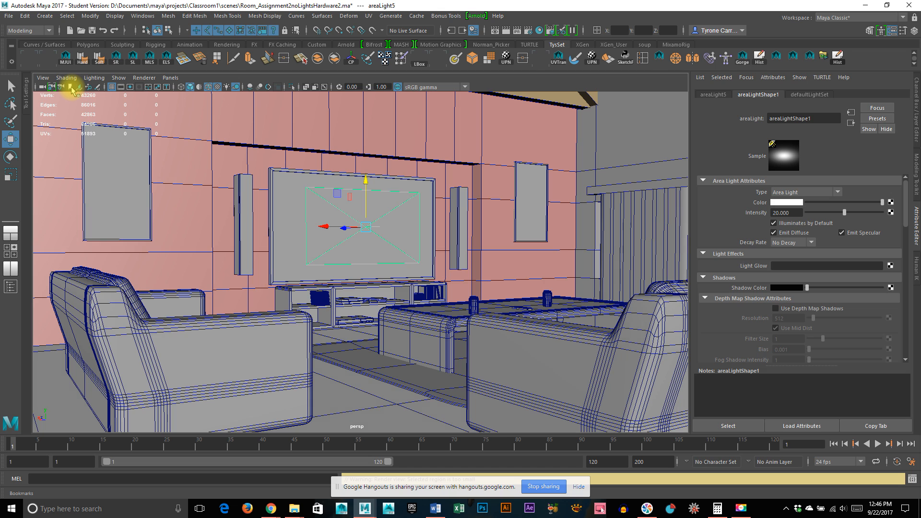
left_click(43, 78)
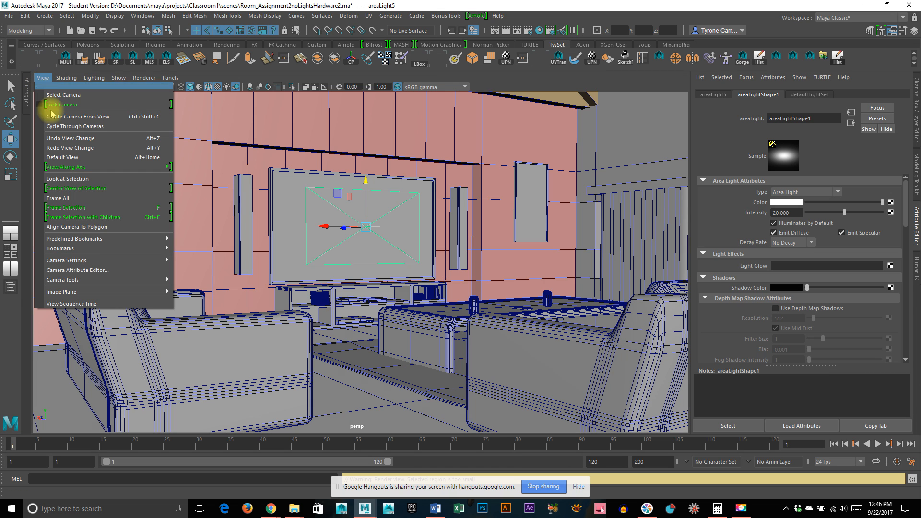
mouse_move(88, 252)
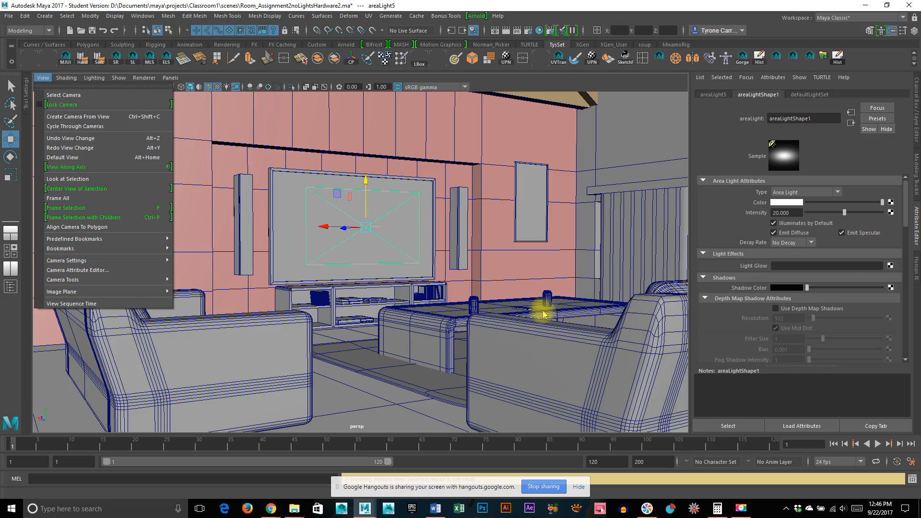
left_click(571, 293)
Select the room's wall mesh and check its Arnold attributes
left_click(556, 212)
left_click_drag(592, 247, 369, 220, "alt")
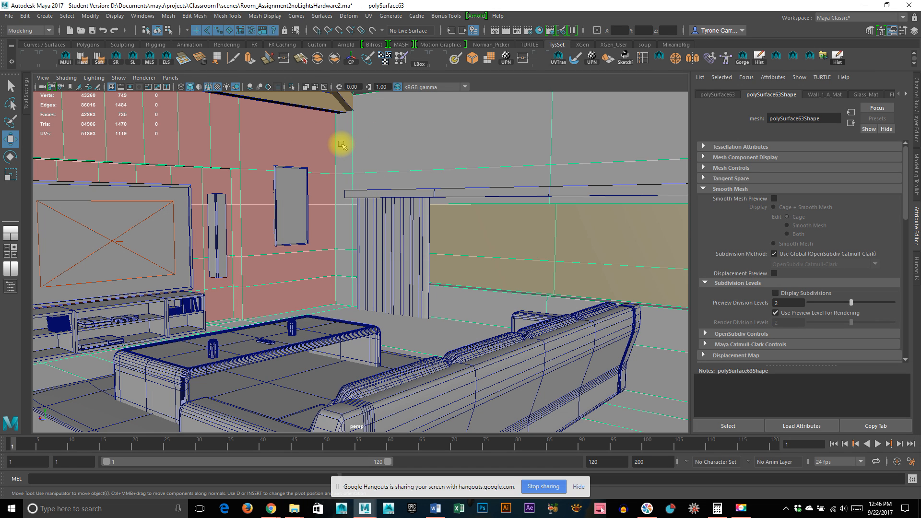
scroll(712, 247, "down", 4)
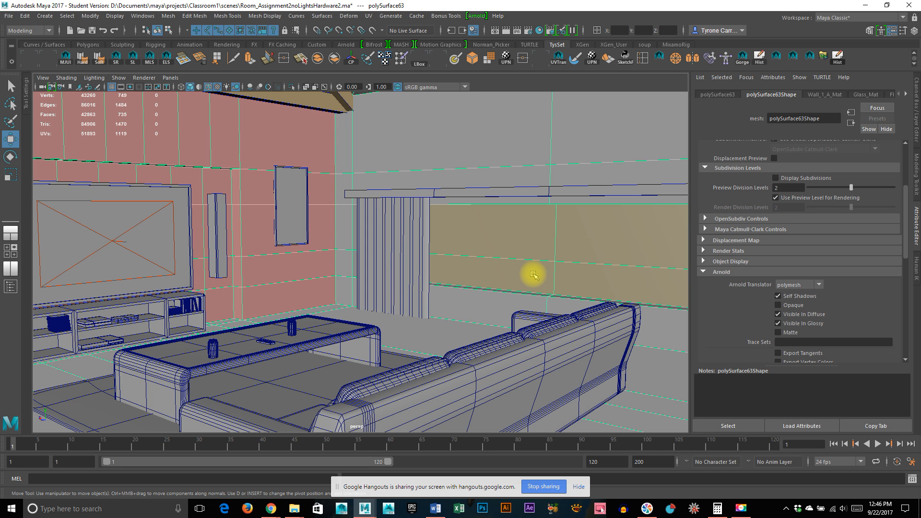
Examine the room from several angles, including the window wall, the sofas and the hanging ceiling lamps
left_click_drag(537, 291, 540, 304, "alt")
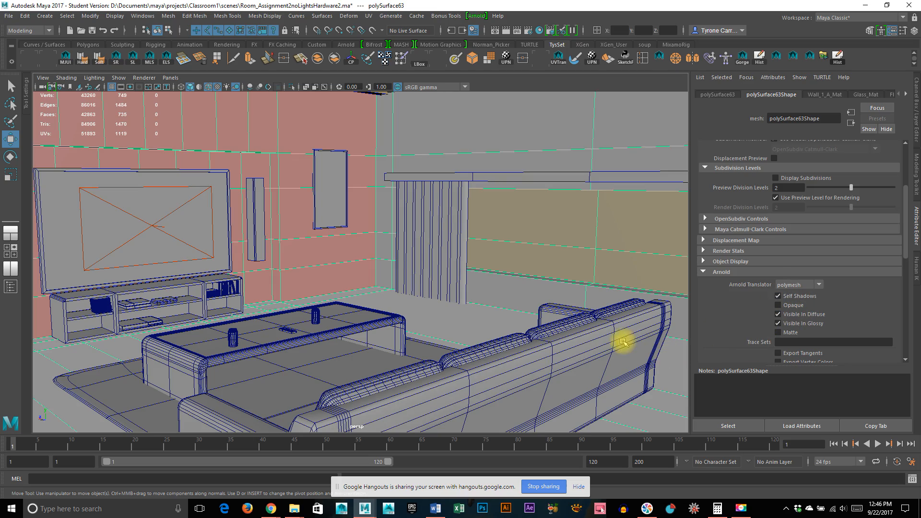
left_click_drag(622, 341, 584, 335, "alt")
middle_click_drag(409, 320, 507, 311, "alt")
left_click_drag(508, 311, 566, 302, "alt")
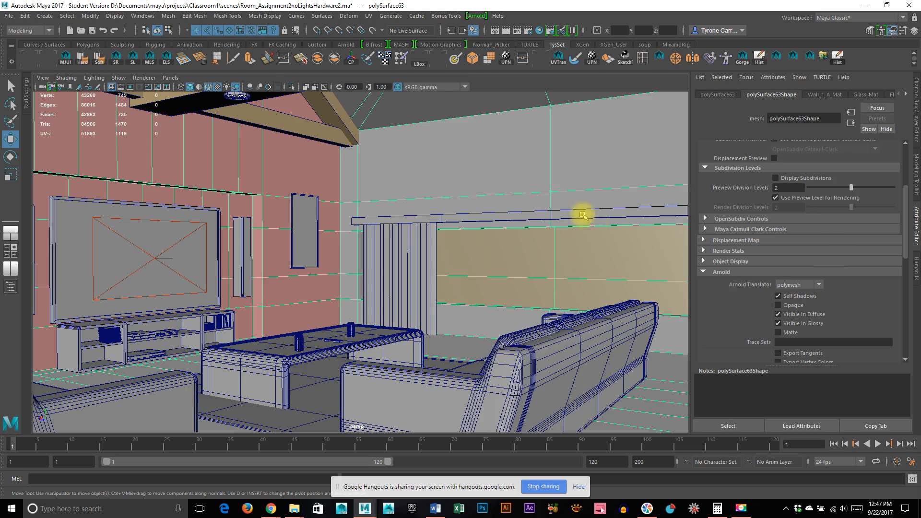
left_click_drag(465, 294, 513, 292, "alt")
right_click_drag(513, 292, 403, 292, "alt")
left_click_drag(472, 291, 442, 288, "alt")
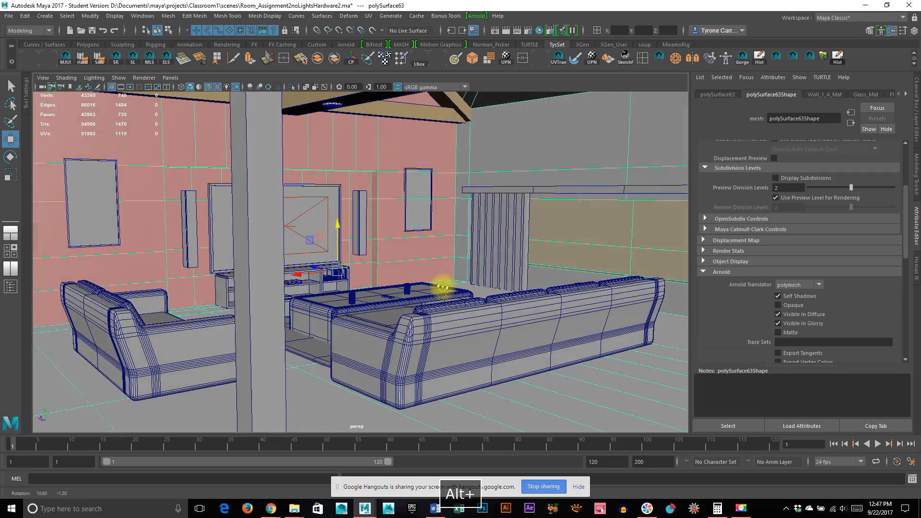
middle_click_drag(479, 292, 436, 288, "alt")
left_click_drag(437, 288, 554, 316, "alt")
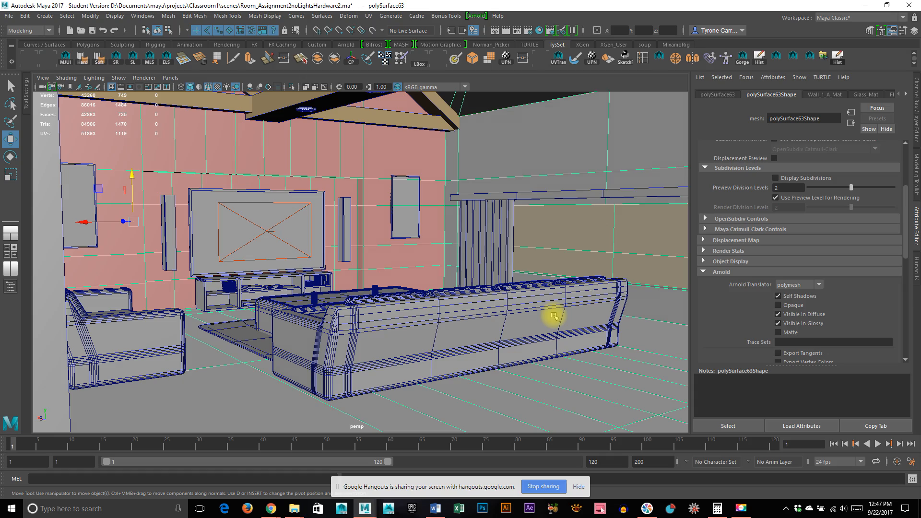
left_click_drag(539, 291, 386, 288, "alt")
right_click_drag(386, 288, 458, 298, "alt")
left_click_drag(458, 297, 510, 299, "alt")
right_click_drag(509, 299, 475, 261, "alt")
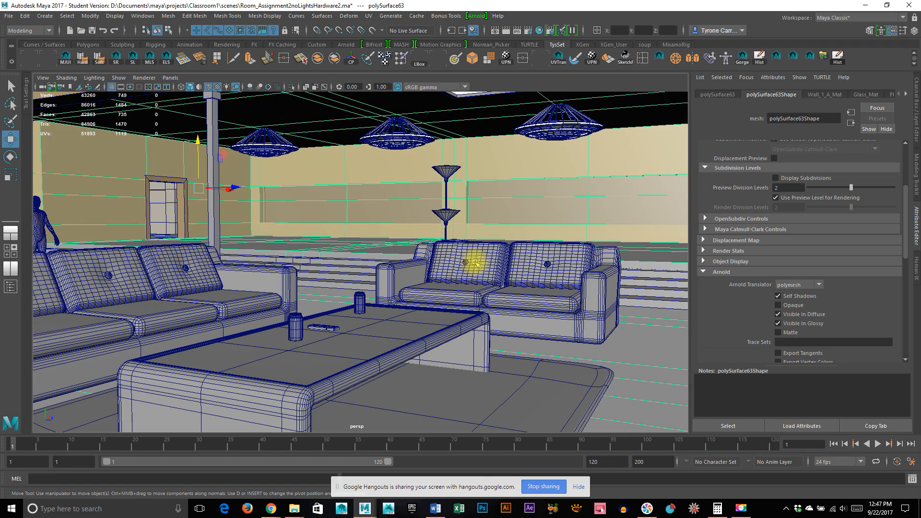
Return to the enlarged render view and keep the latest render of the living room
key("space")
key("space")
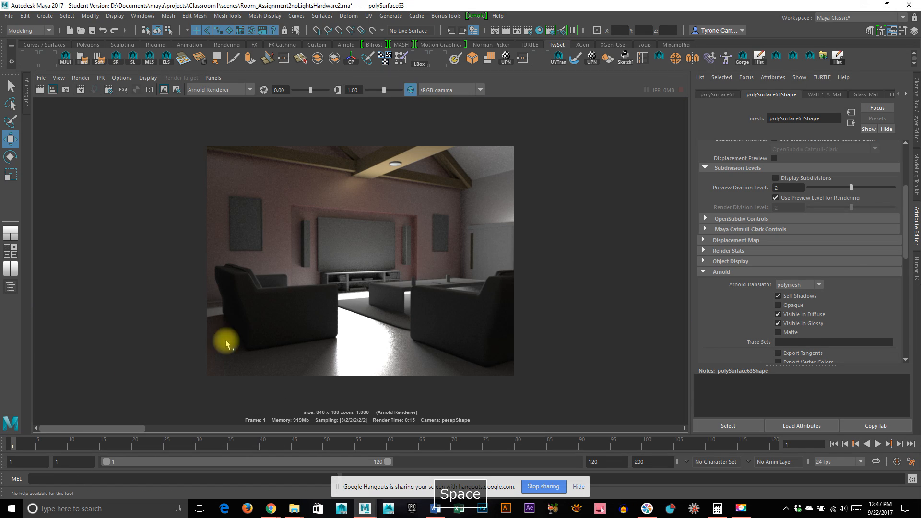
left_click_drag(92, 429, 74, 431)
left_click(163, 89)
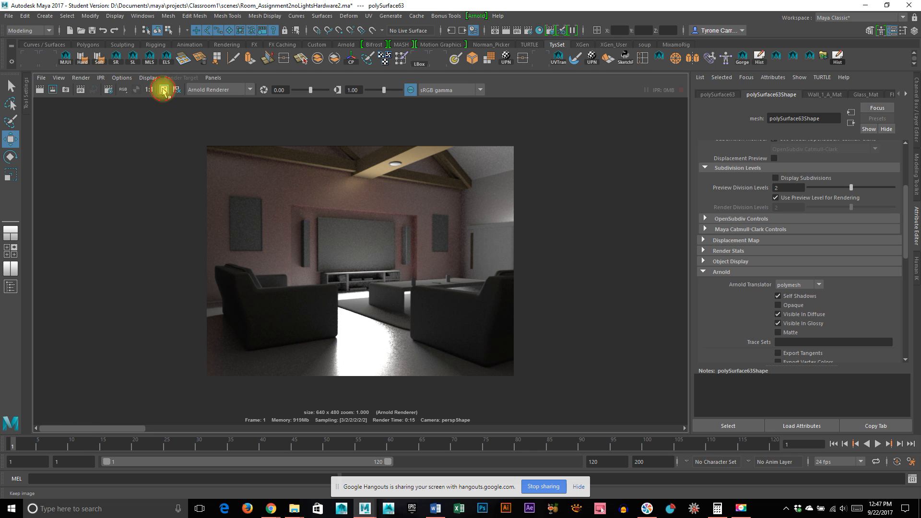
Render the current living room view facing the sofas and rear window wall with Arnold, and return to the multi-view layout
left_click(39, 90)
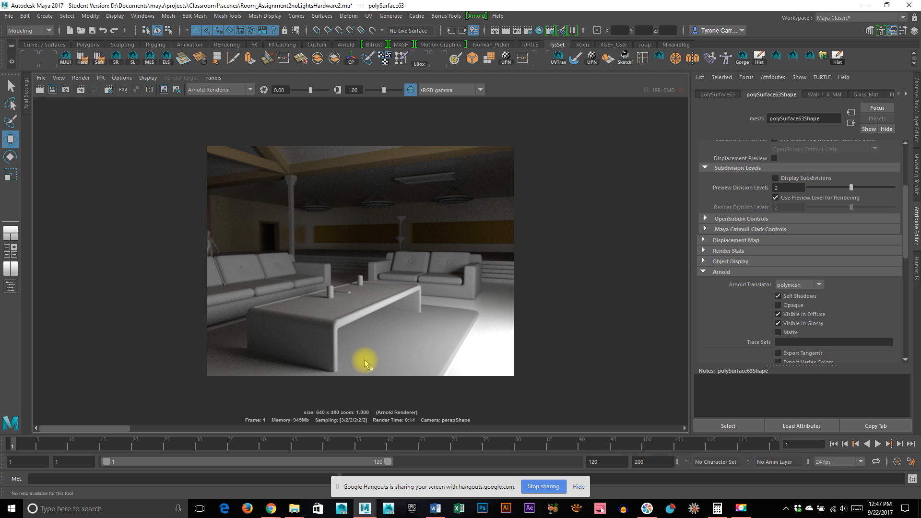
left_click(439, 320)
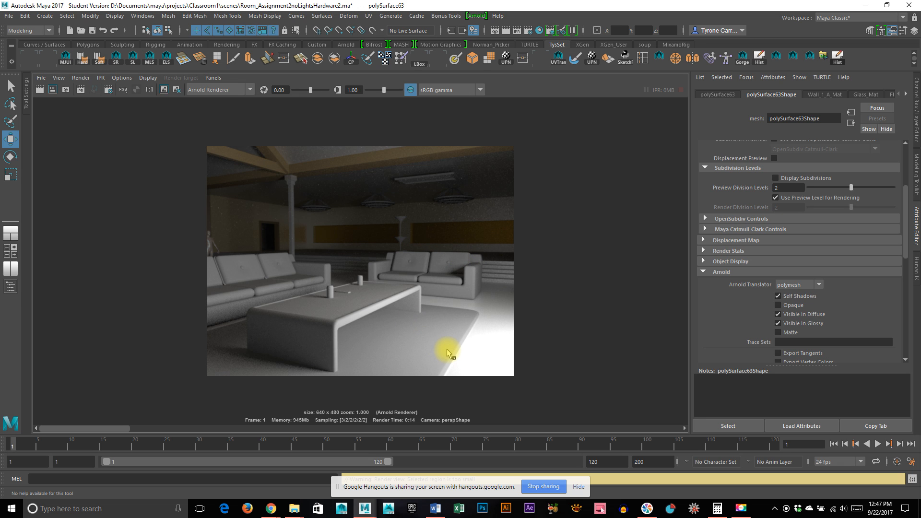
key("space")
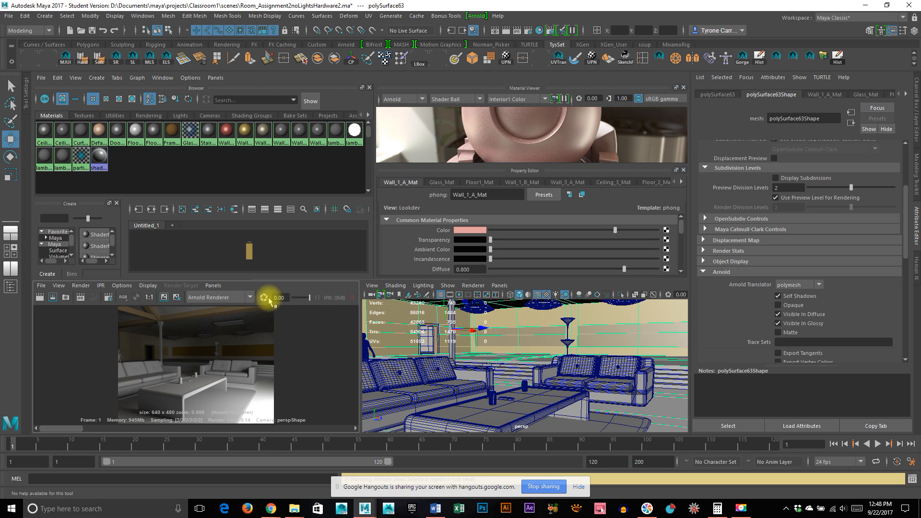
Assign a Physical Sky shader as the Arnold environment background in the render settings, and close the settings
left_click(109, 297)
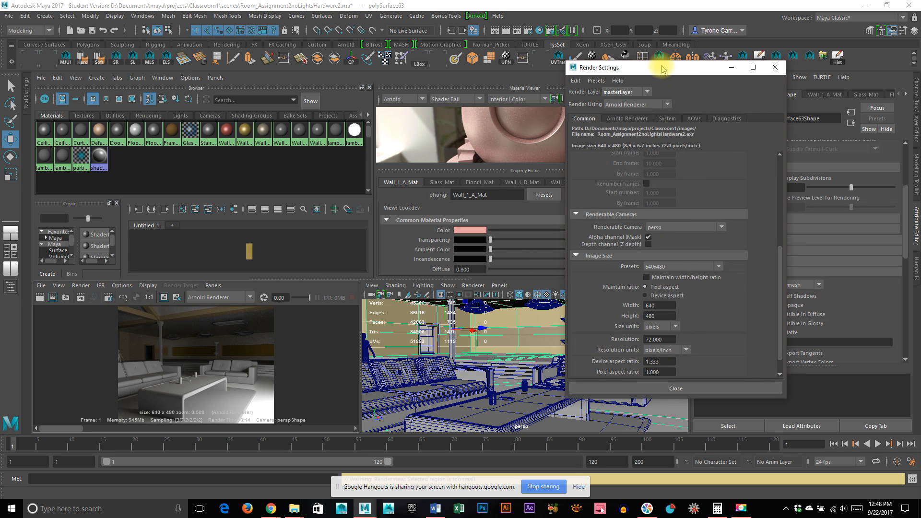
left_click_drag(660, 69, 557, 47)
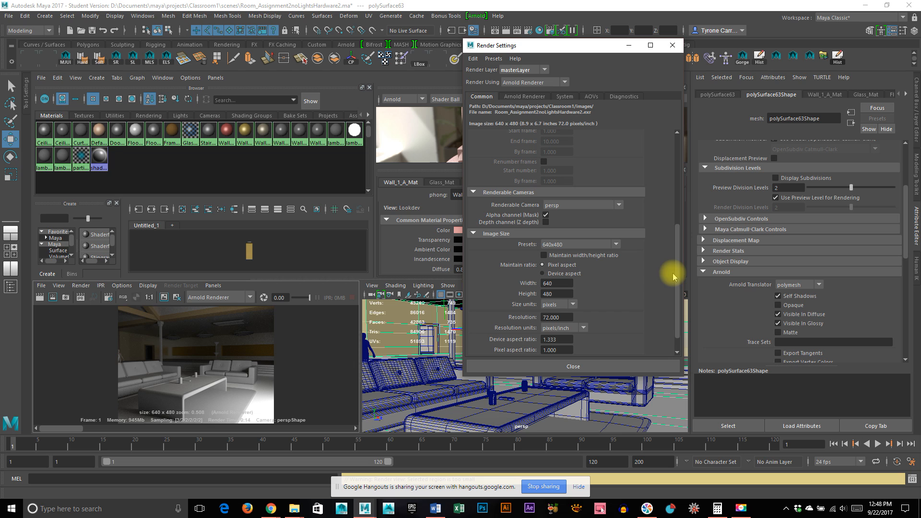
left_click(516, 97)
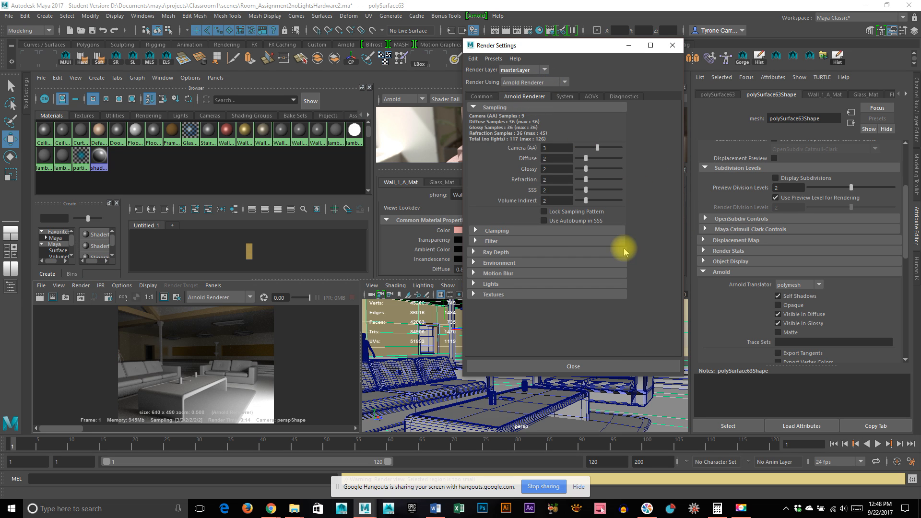
left_click(503, 264)
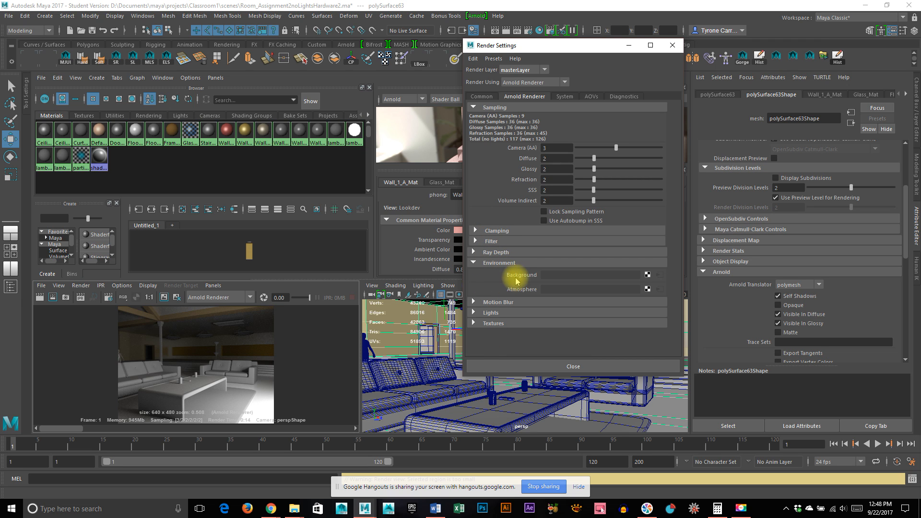
left_click(648, 275)
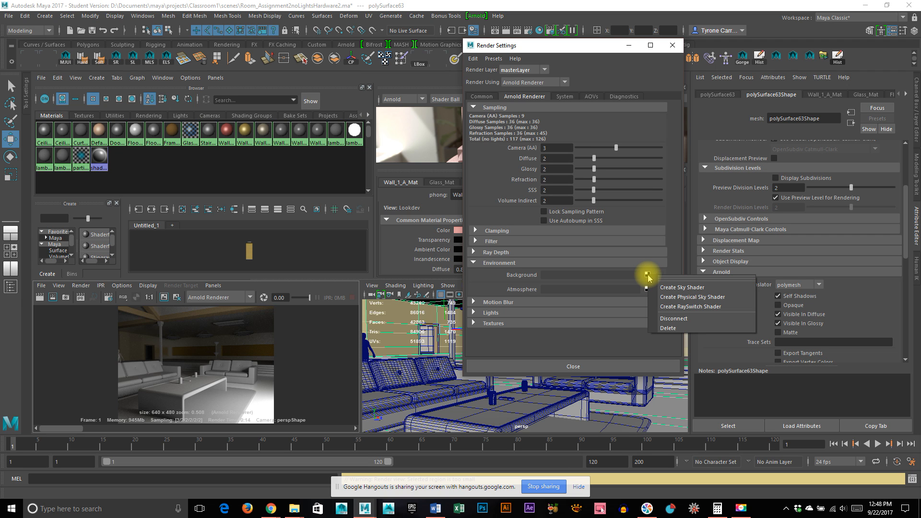
left_click(731, 298)
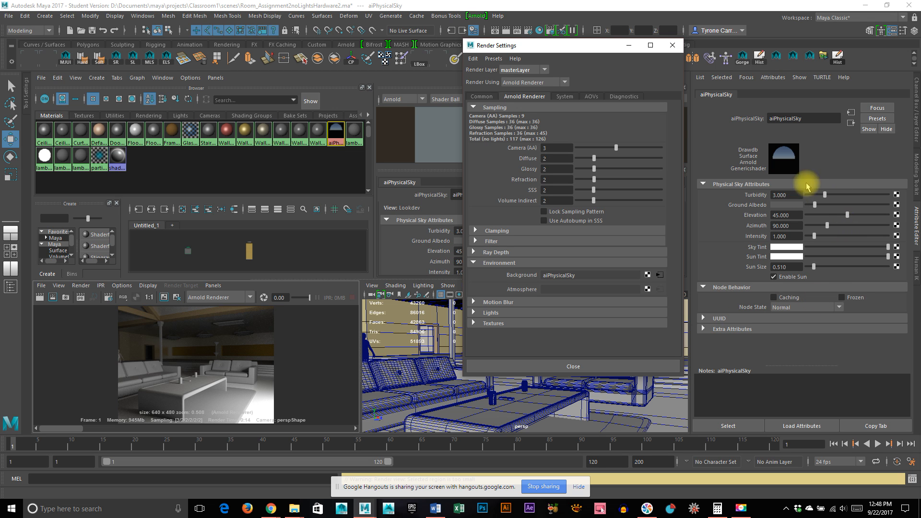
left_click(674, 46)
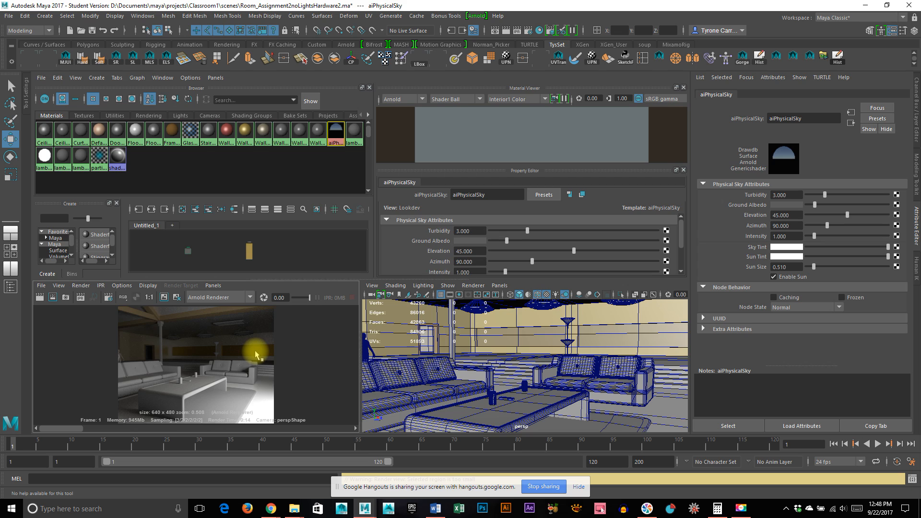
Render the living room again in the enlarged render view with the sky background, and restore the multi-view layout
key("space")
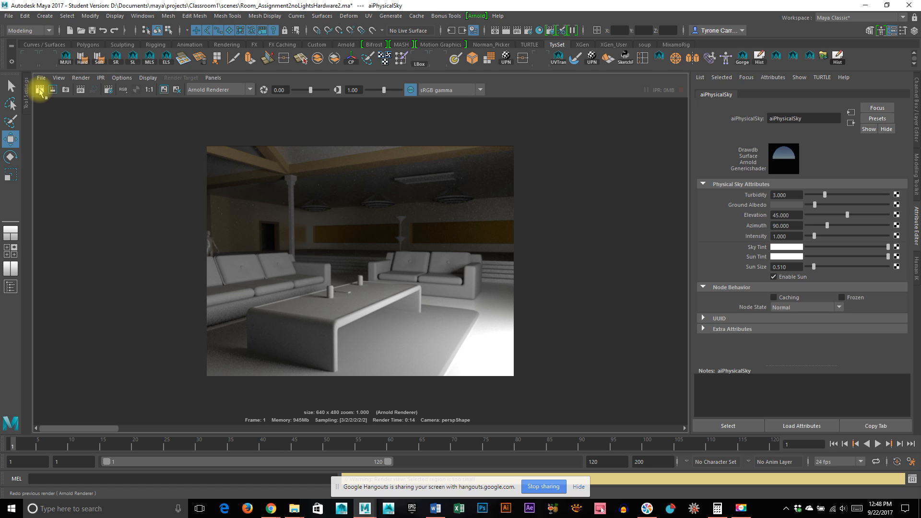
left_click(39, 90)
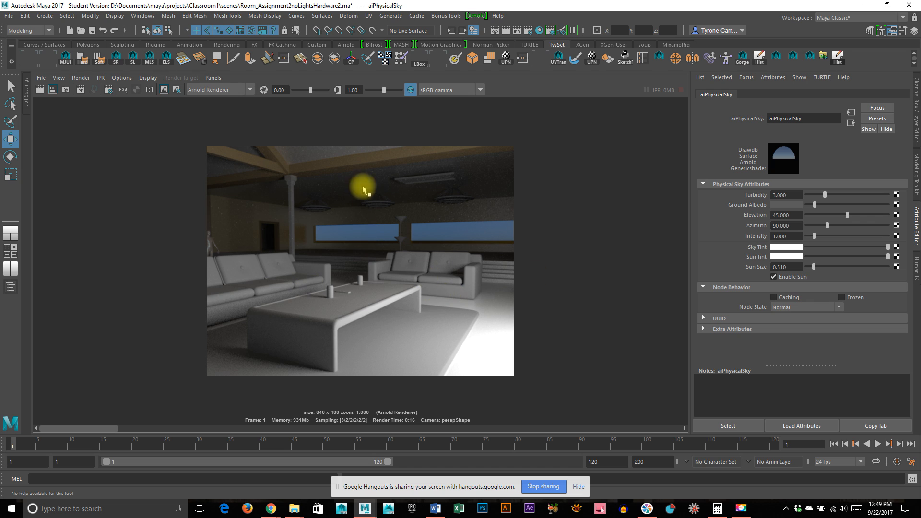
left_click(419, 299)
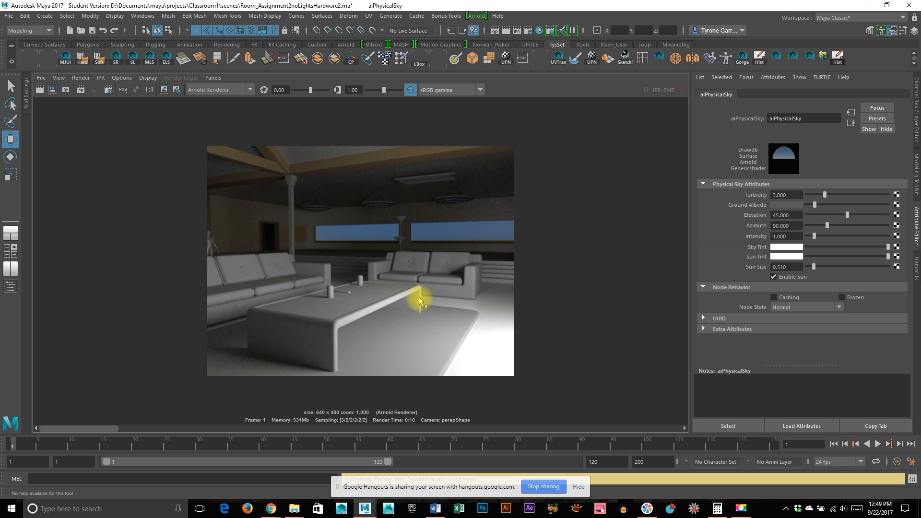
key("space")
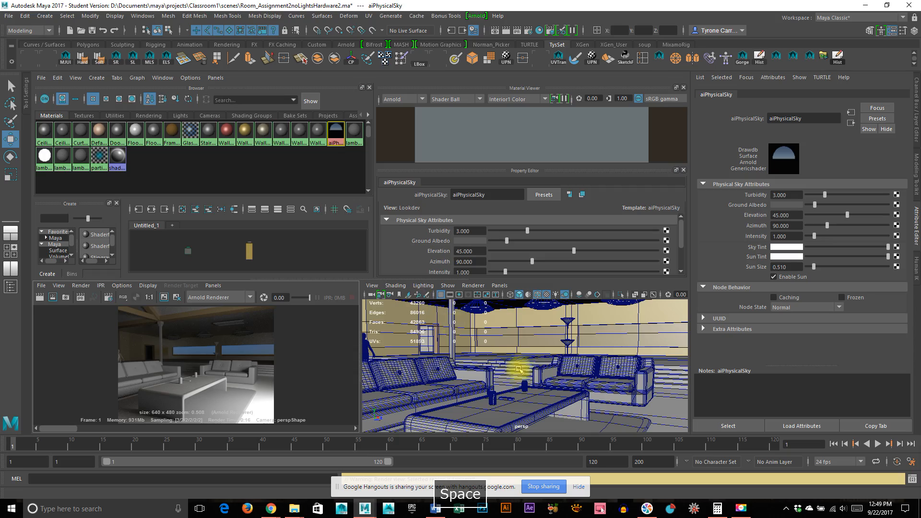
Duplicate the area light at the television screen and move the copy away toward the column by the raised floor
key("space")
left_click_drag(420, 343, 542, 341, "alt")
right_click_drag(542, 341, 360, 333, "alt")
left_click_drag(360, 332, 551, 259, "alt")
right_click_drag(551, 259, 514, 253, "alt")
left_click_drag(514, 253, 497, 257, "alt")
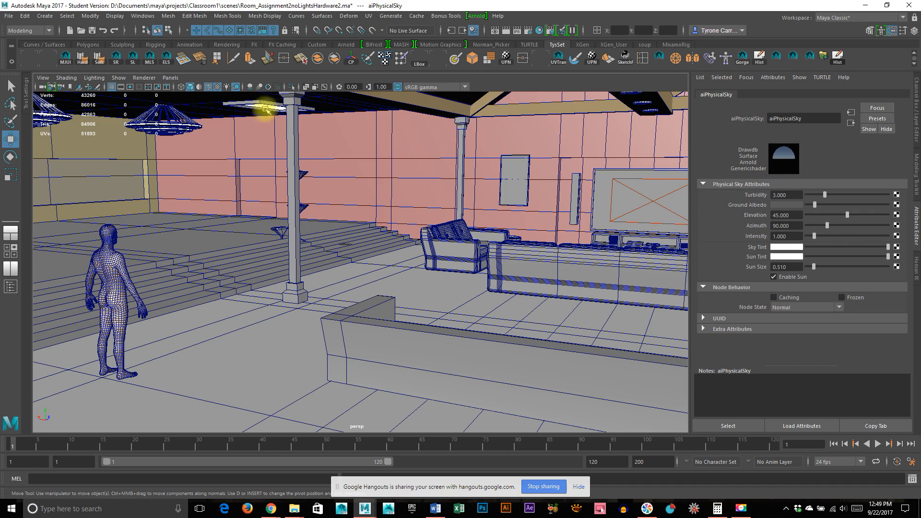
middle_click_drag(508, 240, 452, 246, "alt")
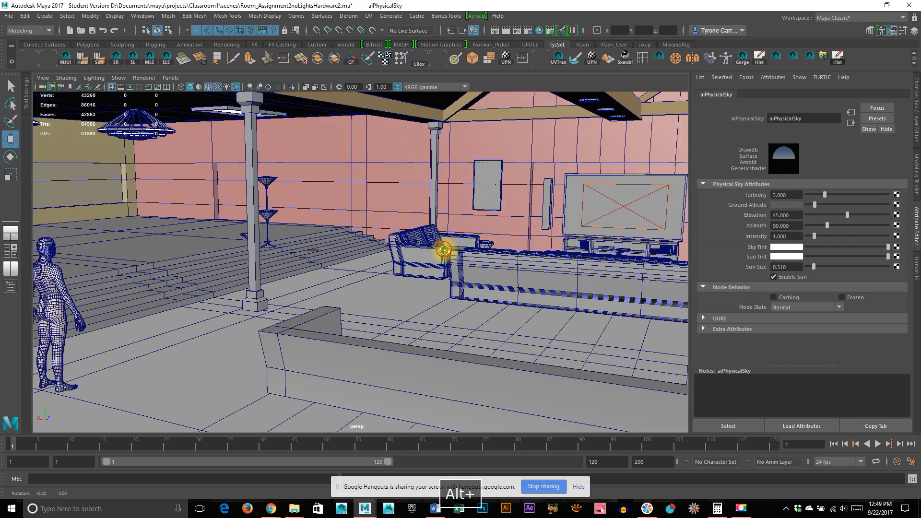
left_click_drag(445, 248, 445, 253, "alt")
left_click(620, 197)
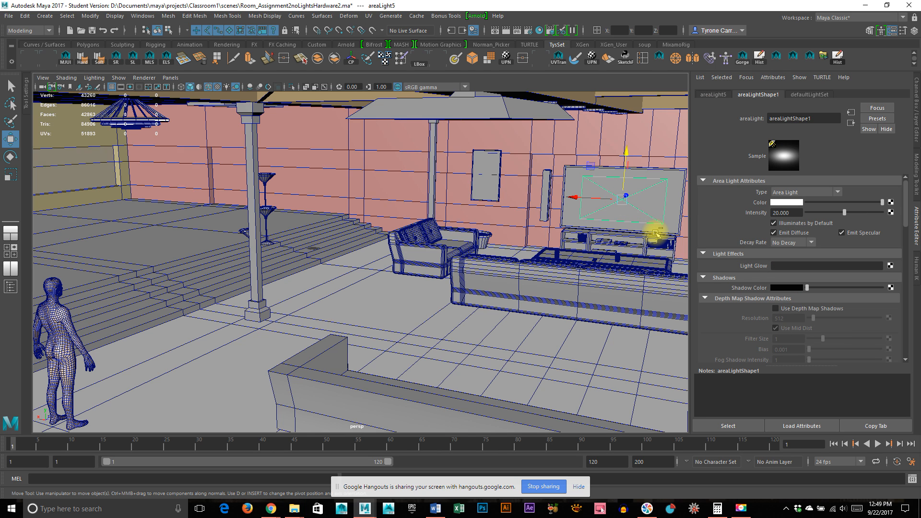
key("ctrl+d")
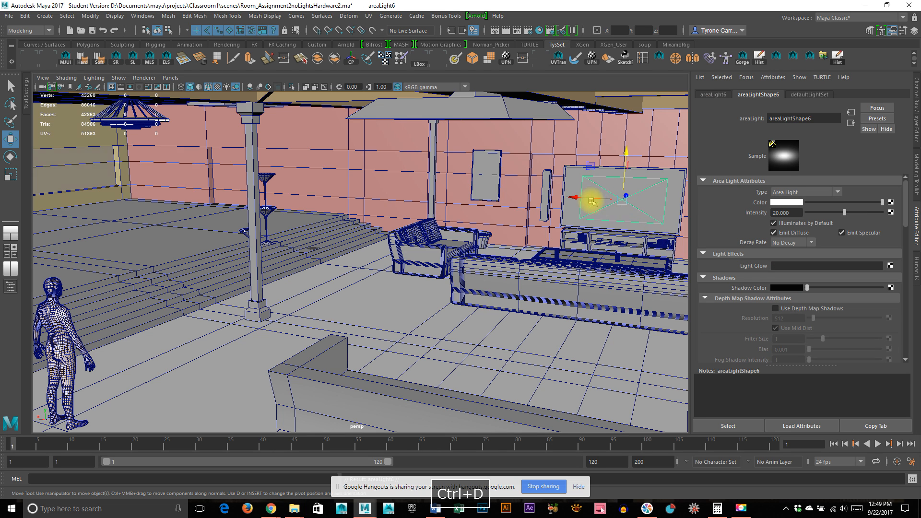
left_click_drag(578, 192, 254, 152)
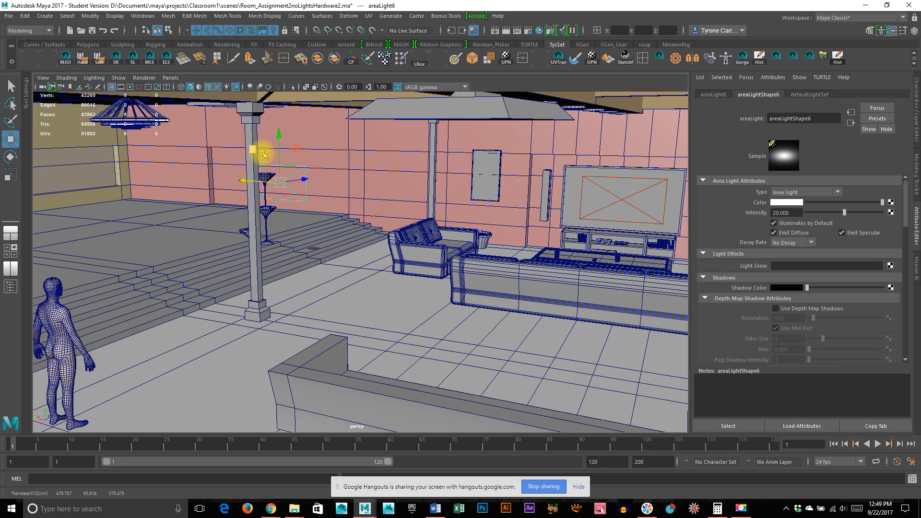
Tilt the duplicated area light and set its X rotation to exactly -90
key("e")
left_click_drag(268, 144, 244, 204)
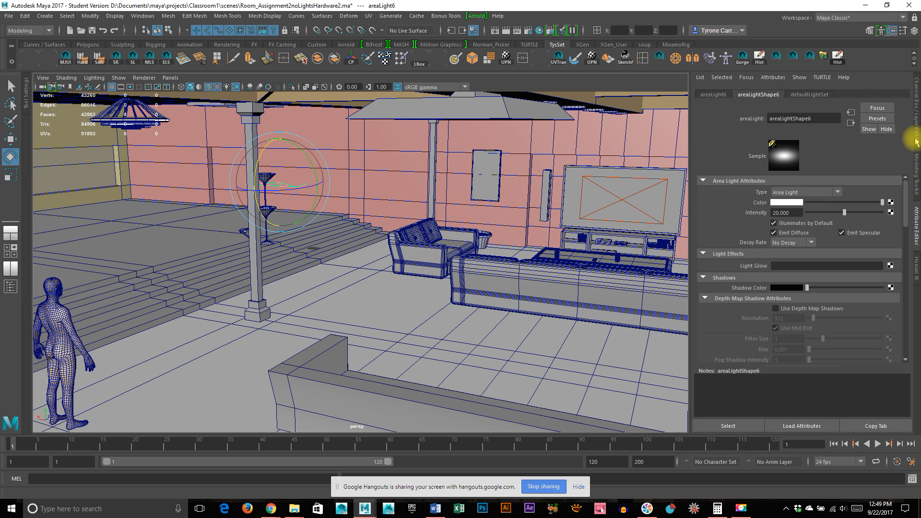
left_click(915, 117)
left_click(897, 128)
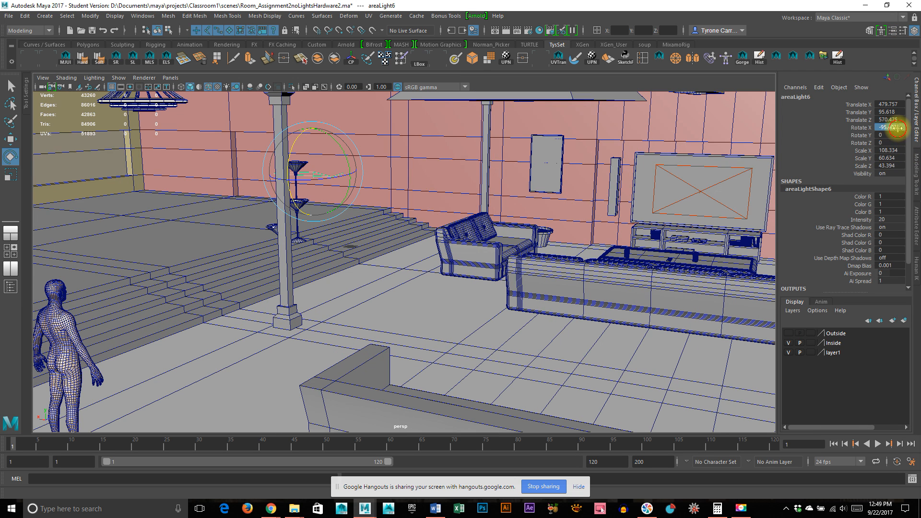
type("-90")
key("Return")
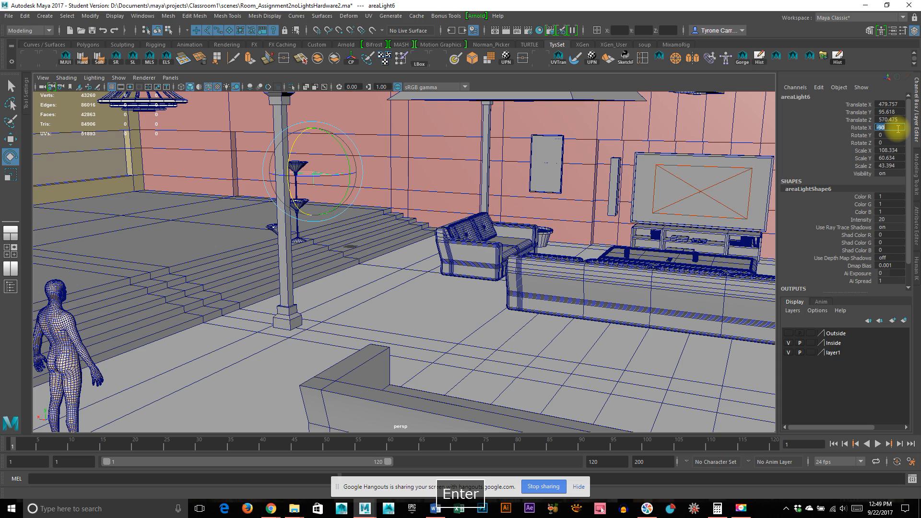
Turn the duplicated area light about its Y axis and set its Y rotation to exactly 90
left_click_drag(597, 211, 510, 195, "alt")
left_click_drag(411, 168, 378, 175)
double_click(892, 136)
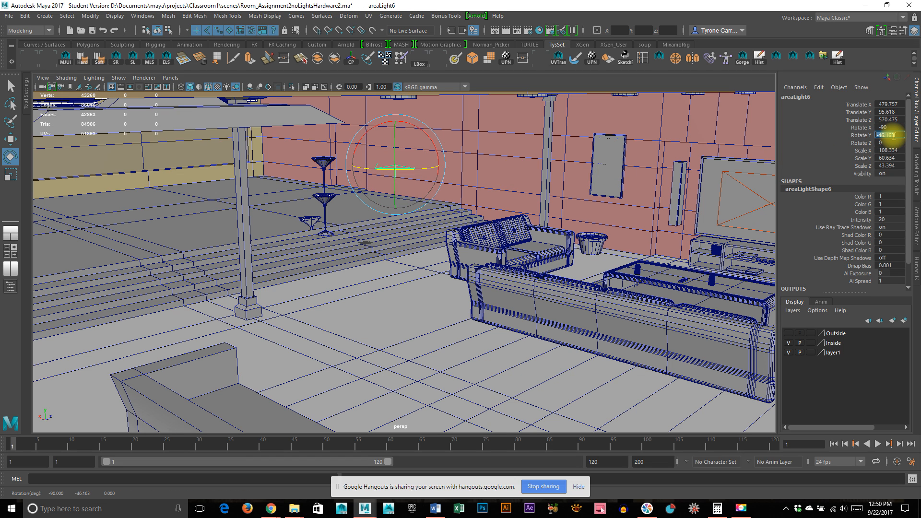
type("90")
key("Return")
Move the duplicated area light up to the rectangular ceiling fixture with vertex snapping, to about 263.5, 345.5, 60
left_click_drag(559, 199, 526, 268, "alt")
key("w")
left_click_drag(194, 238, 399, 189)
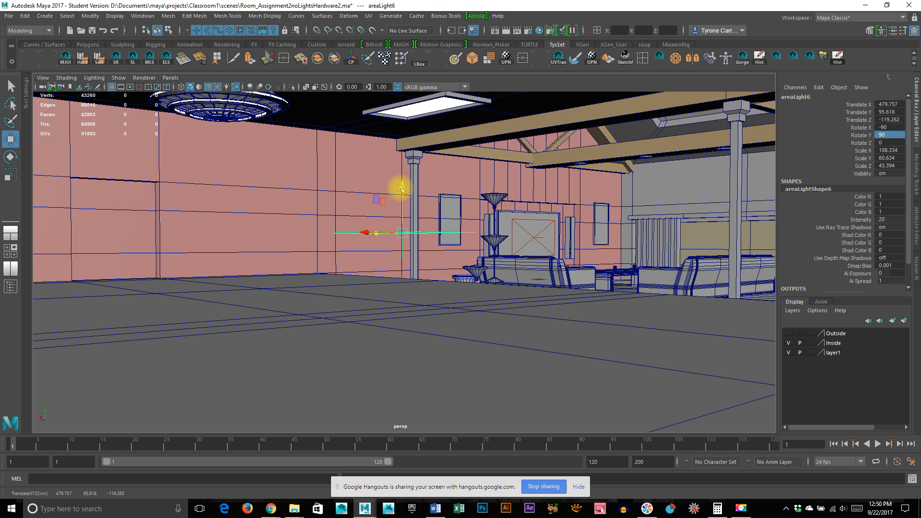
key("v")
left_click_drag(403, 232, 361, 113)
left_click_drag(586, 257, 477, 193, "alt")
left_click_drag(377, 126, 425, 187)
left_click_drag(483, 102, 353, 99)
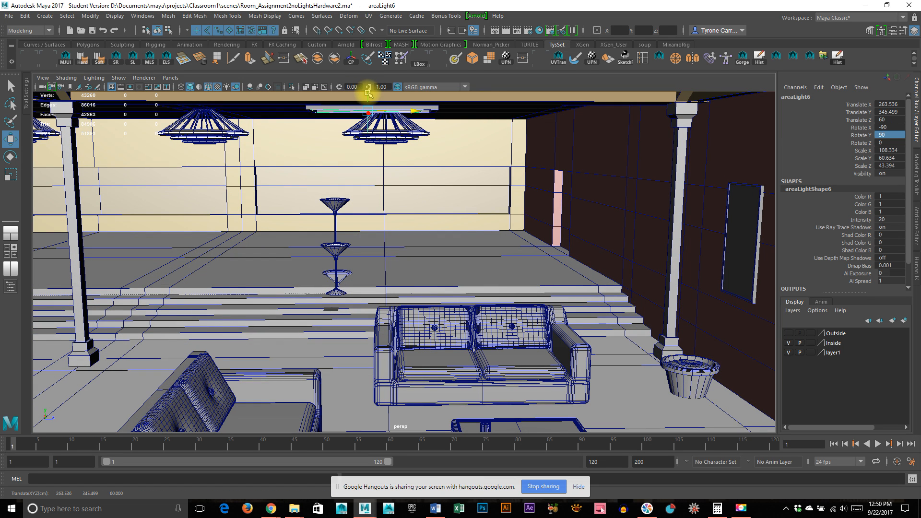
Lower the area light just beneath the ceiling fixture, to about 339 in Y, and reduce its Y scale to about 40.7
left_click_drag(294, 154, 393, 153, "alt")
right_click_drag(392, 153, 441, 171, "alt")
middle_click_drag(442, 171, 468, 279, "alt")
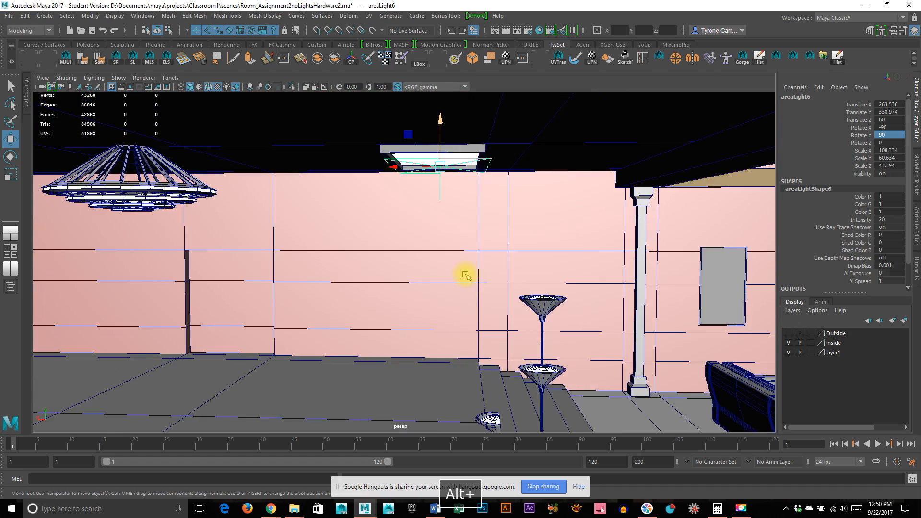
left_click_drag(468, 279, 462, 261, "alt")
key("r")
left_click_drag(483, 168, 599, 296)
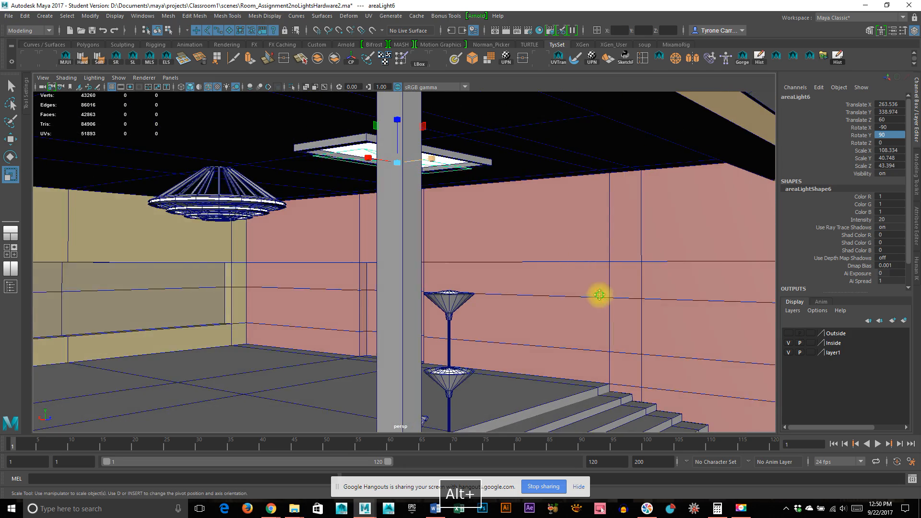
Change the ceiling area light's color to a pale warm orange
middle_click_drag(600, 297, 524, 246, "alt")
right_click_drag(524, 246, 403, 232, "alt")
left_click_drag(403, 232, 408, 232, "alt")
middle_click_drag(486, 274, 448, 244, "alt")
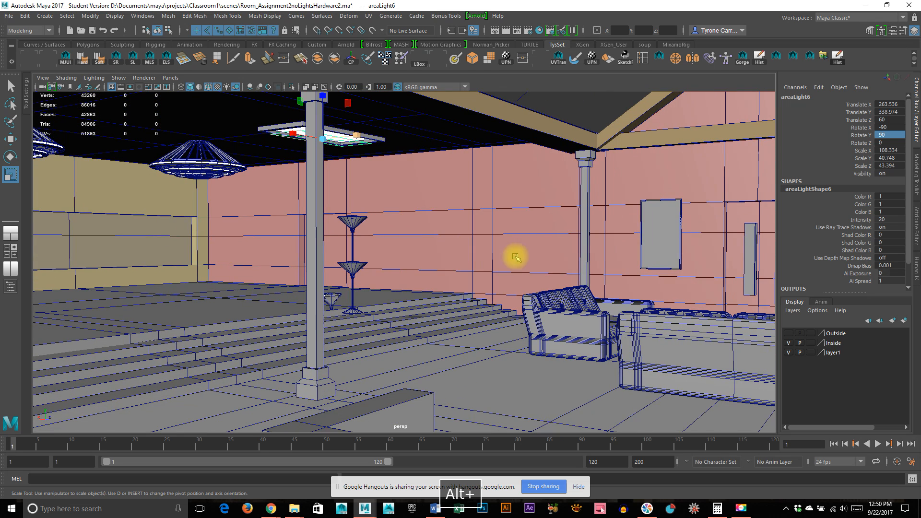
left_click(914, 230)
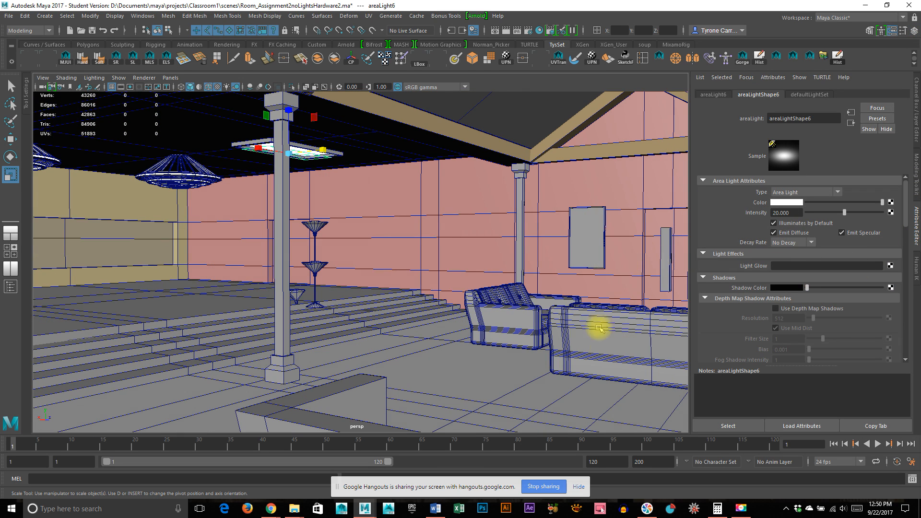
left_click(788, 205)
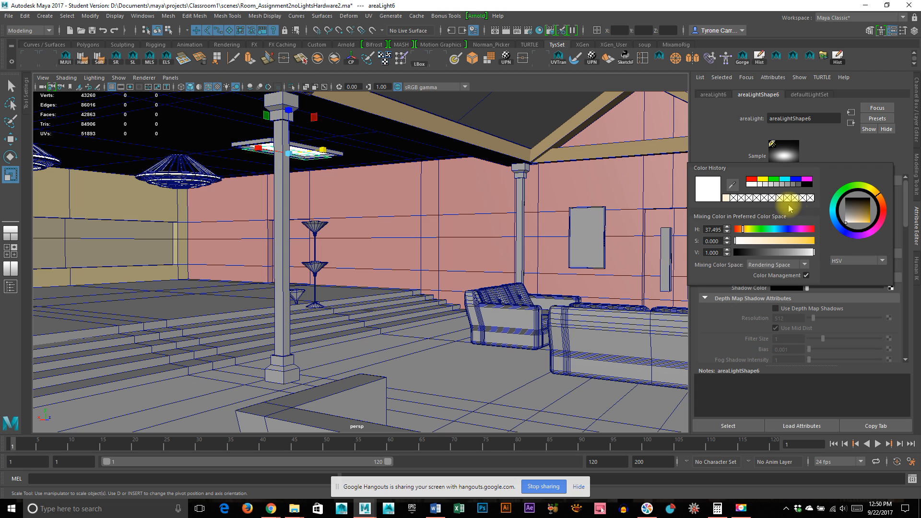
left_click(880, 194)
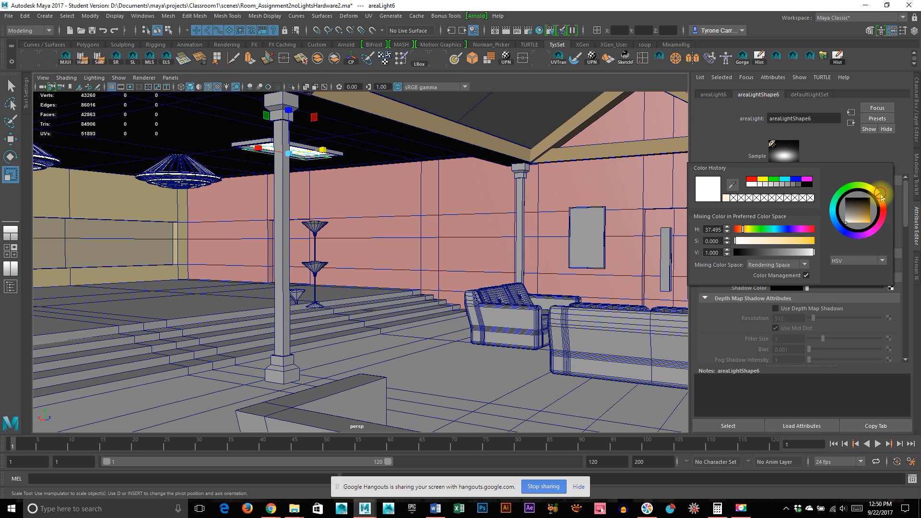
left_click(854, 229)
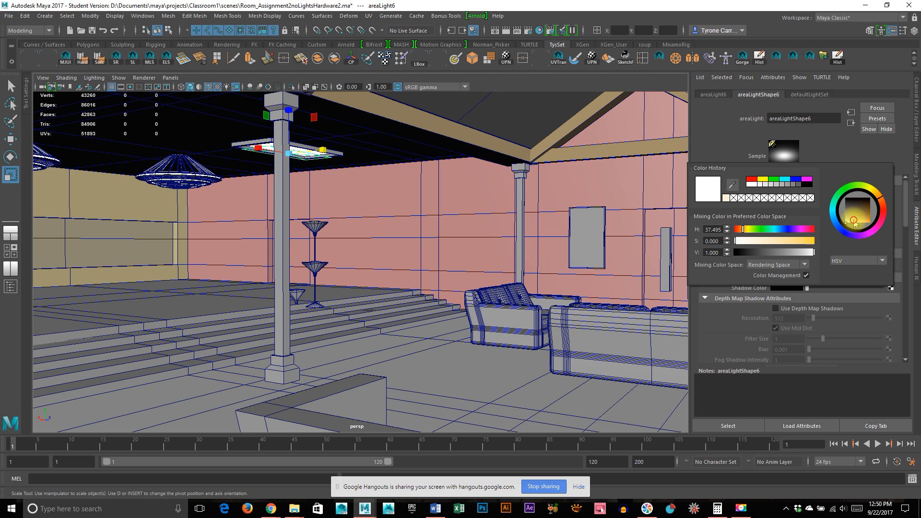
left_click(856, 222)
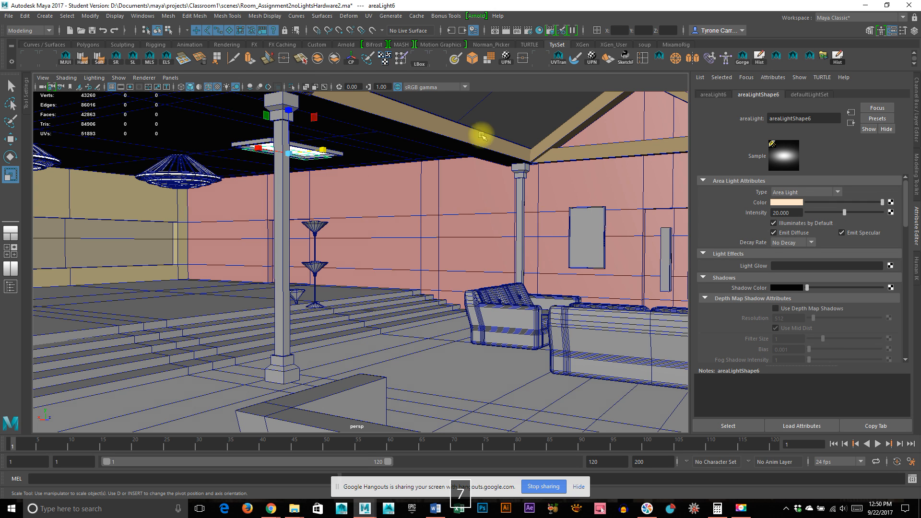
Shade the viewport with all scene lights and set the ceiling area light's intensity to 50
key("7")
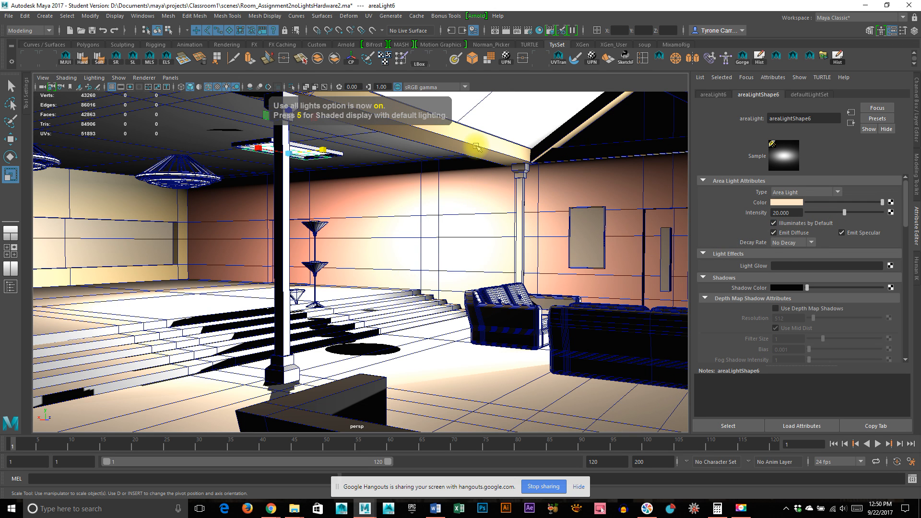
left_click(780, 212)
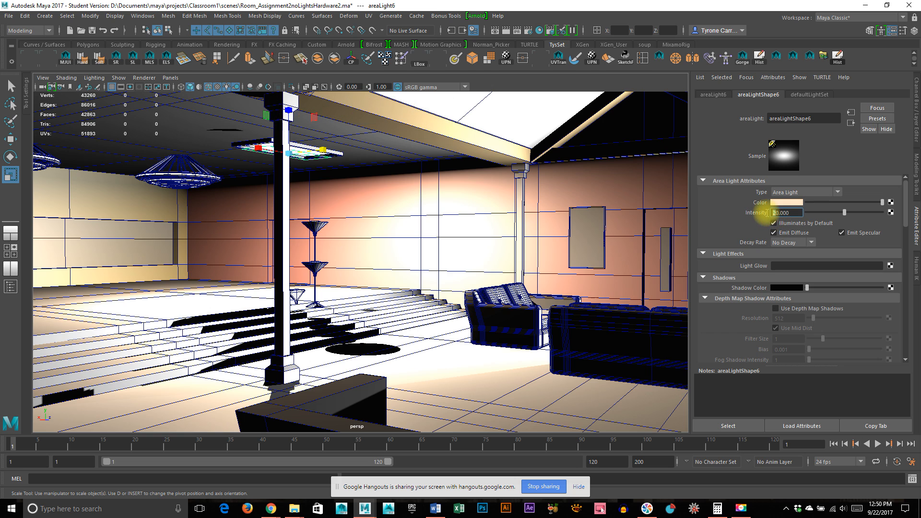
type("5")
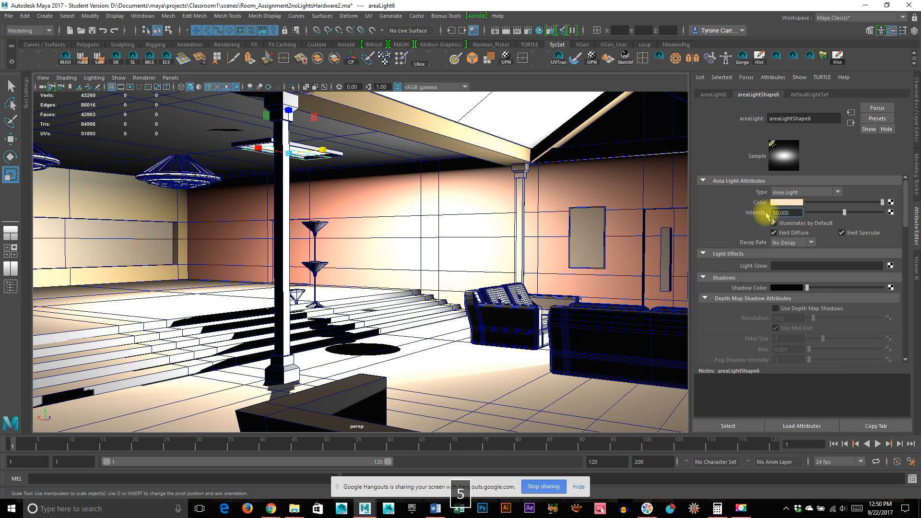
key("Return")
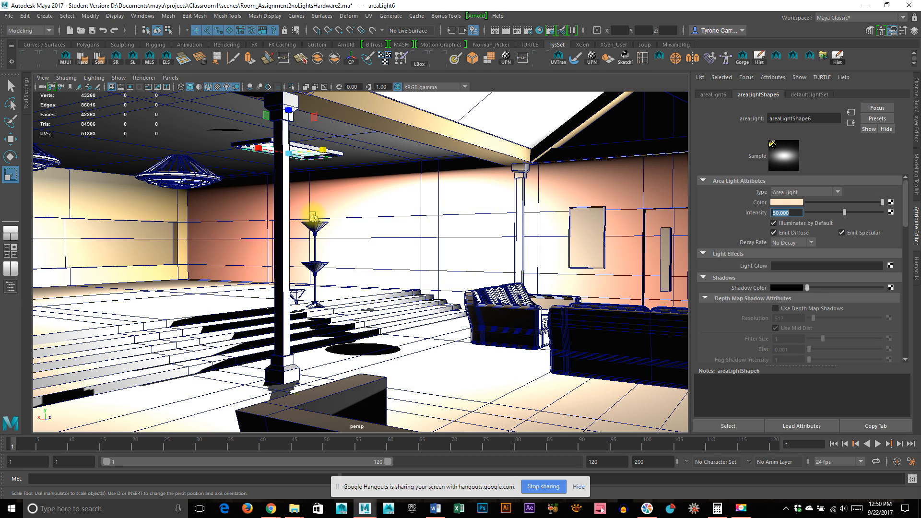
Render the perspective view framed on the ceiling fixture, steps and sofas with Arnold, and keep the image for comparison
left_click_drag(530, 283, 441, 258, "alt")
right_click_drag(441, 257, 377, 254, "alt")
right_click_drag(272, 249, 366, 251, "alt")
middle_click_drag(366, 252, 405, 271, "alt")
scroll(405, 272, "down", 2, "alt")
scroll(398, 270, "up", 2, "alt")
scroll(398, 270, "up", 1, "alt")
left_click_drag(904, 224, 910, 318)
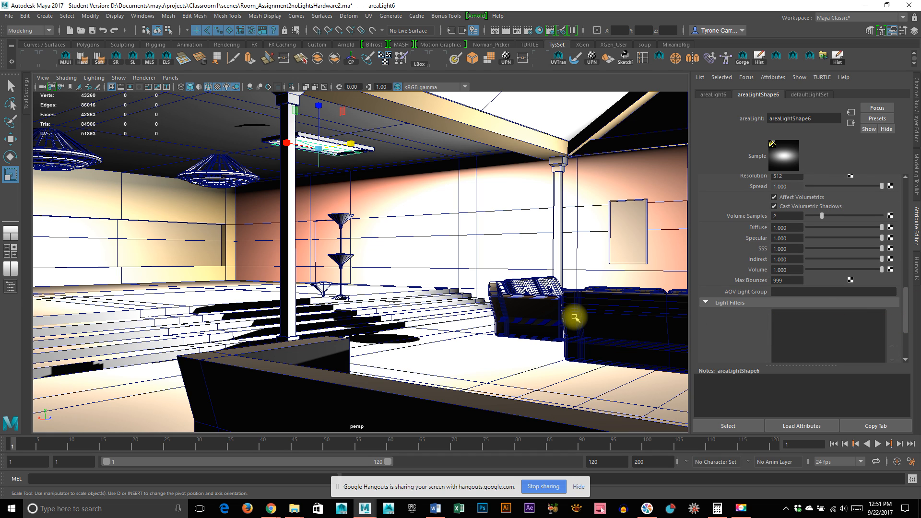
key("space")
key("space")
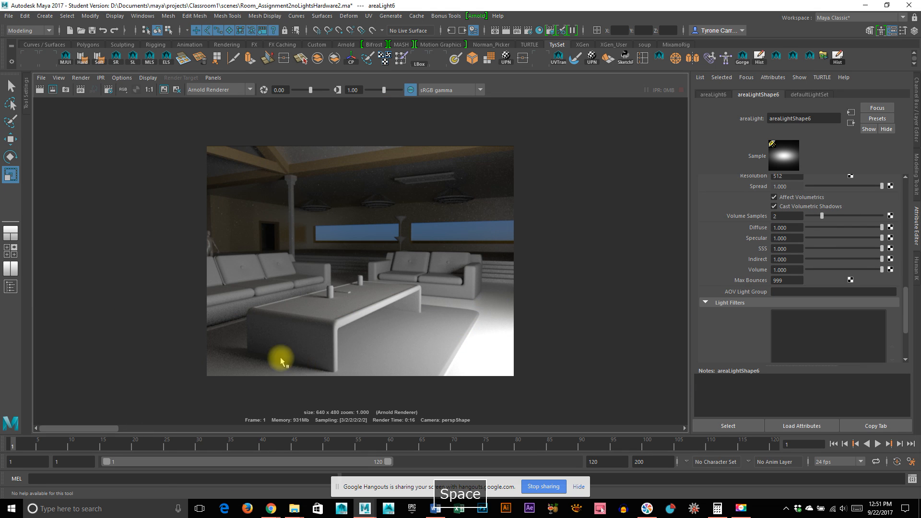
left_click(40, 90)
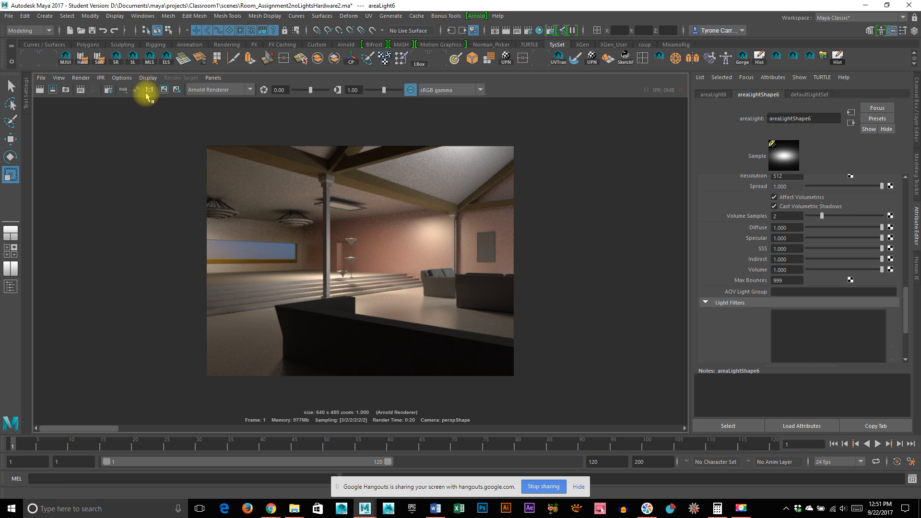
left_click(164, 90)
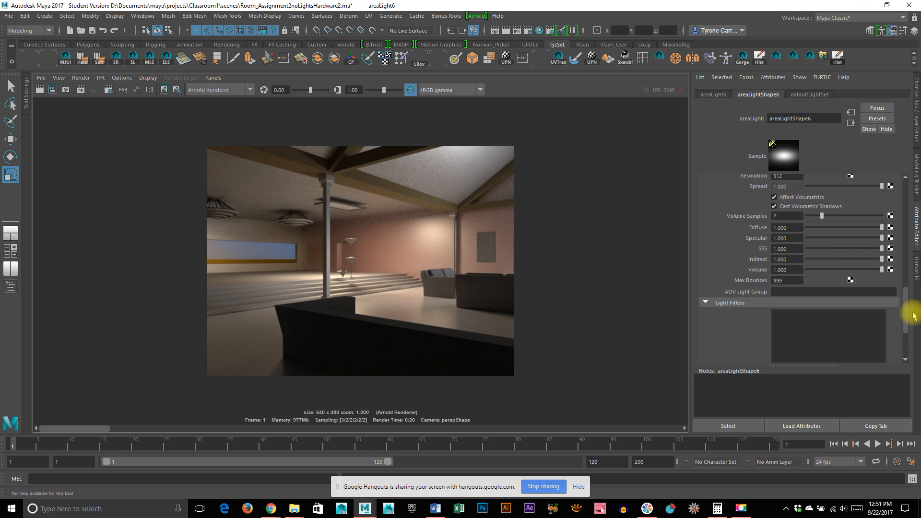
Set the ceiling area light's volume samples to 4 and render the region again
left_click_drag(906, 310, 906, 311)
double_click(782, 213)
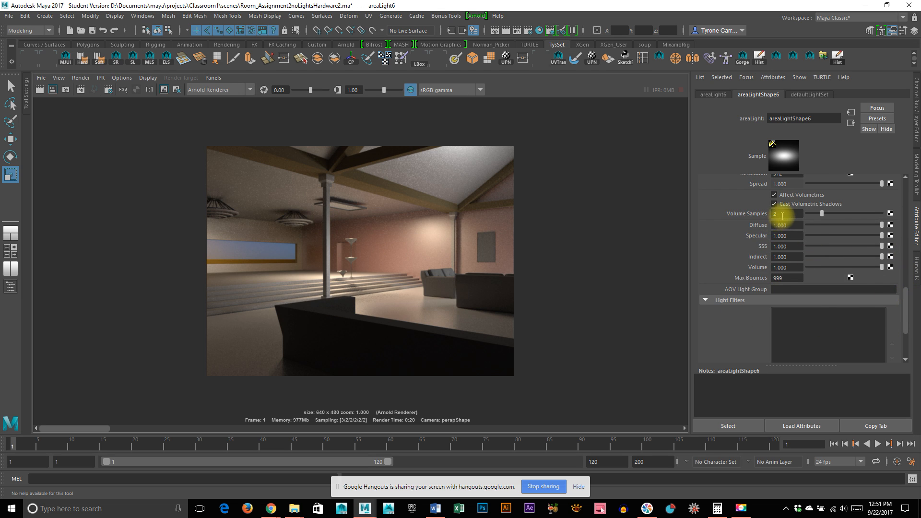
type("4")
key("Return")
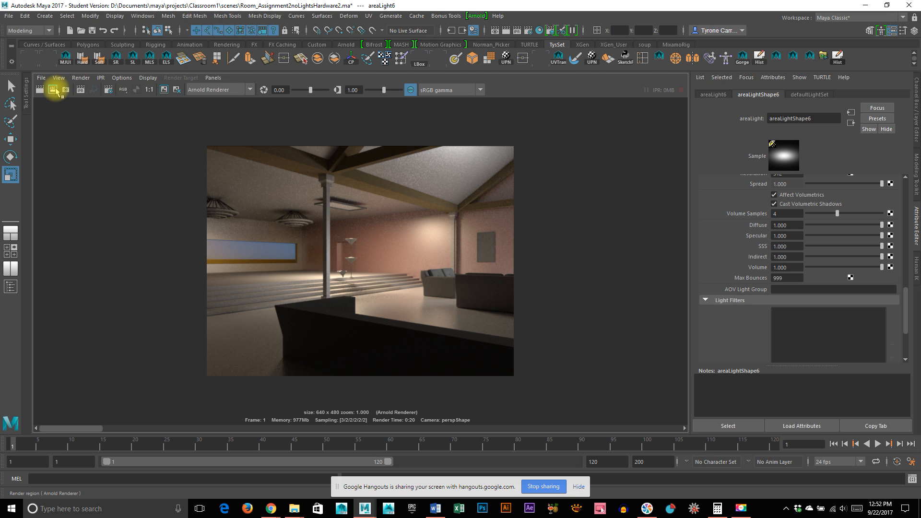
left_click(54, 90)
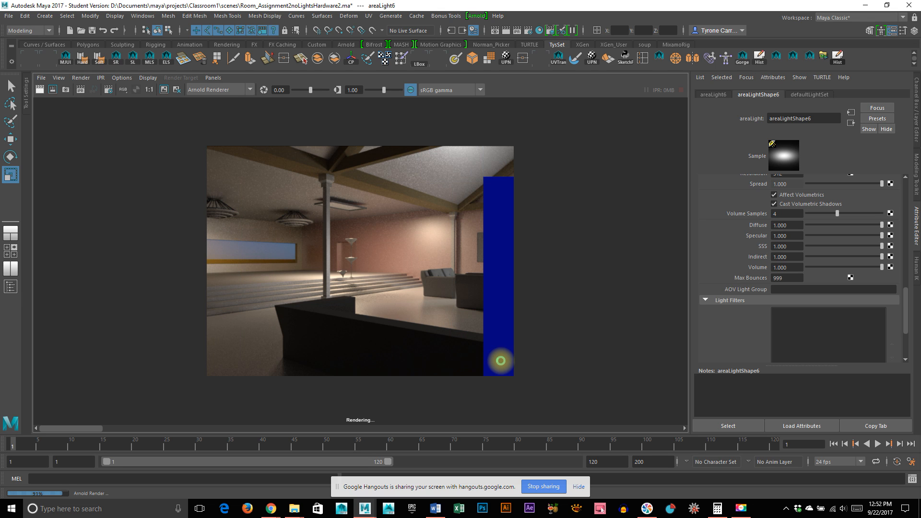
Compare the new render with the kept image and review the ceiling area light's shadow and Arnold attributes
mouse_move(62, 427)
left_mouse_down()
mouse_move(124, 425)
mouse_move(51, 422)
left_mouse_up()
left_click_drag(107, 420, 22, 418)
scroll(703, 271, "up", 3)
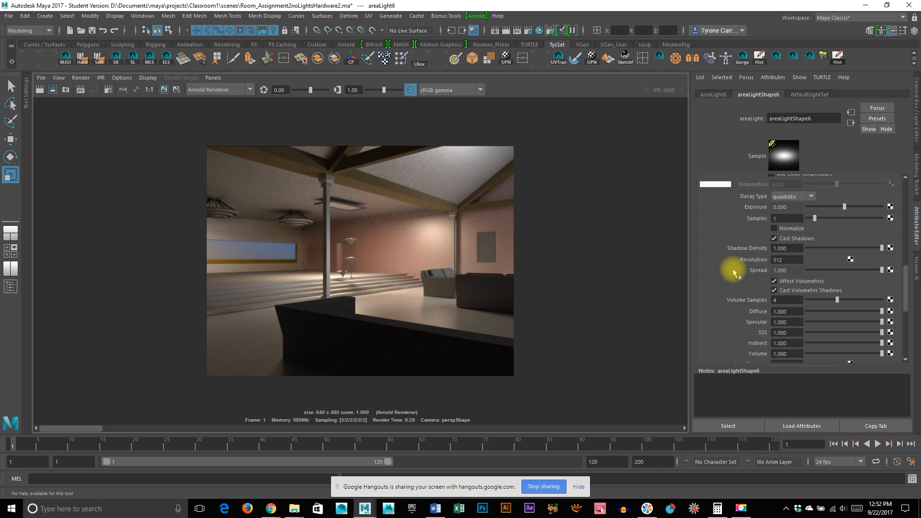
scroll(741, 275, "up", 2)
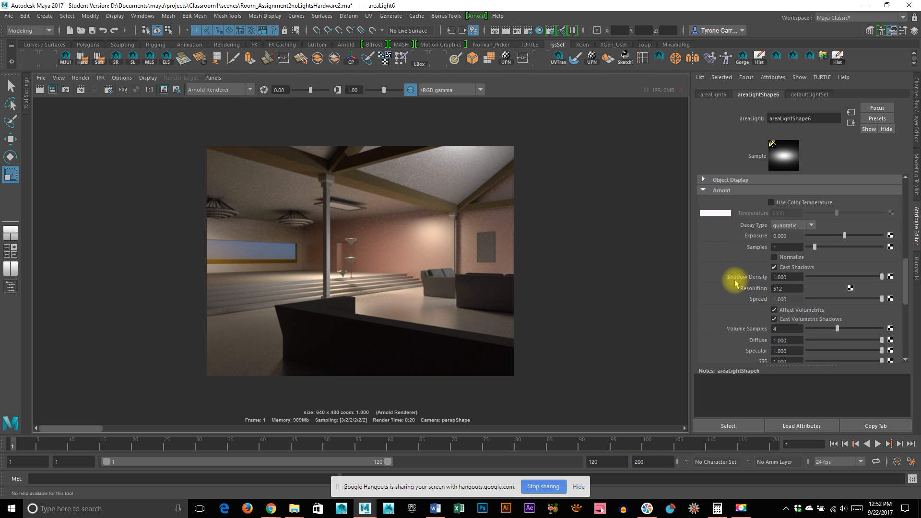
scroll(732, 286, "up", 2)
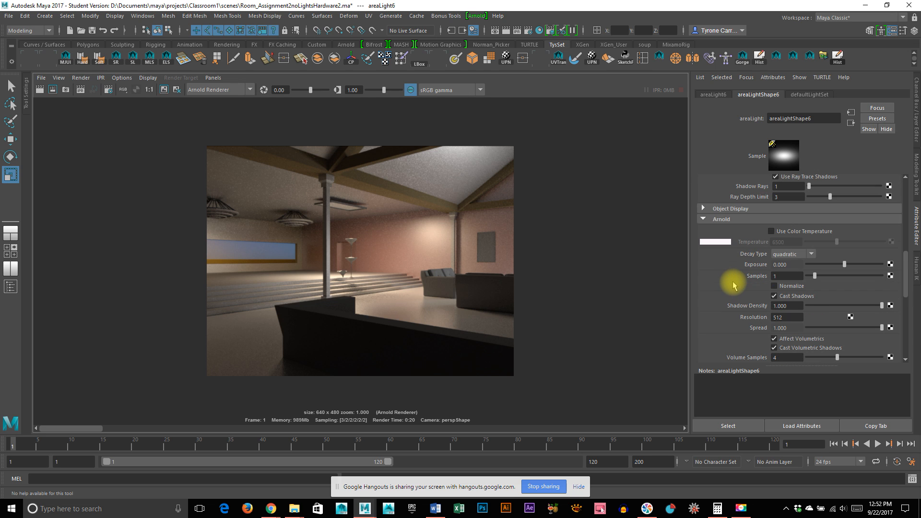
scroll(733, 285, "up", 4)
scroll(733, 286, "down", 15)
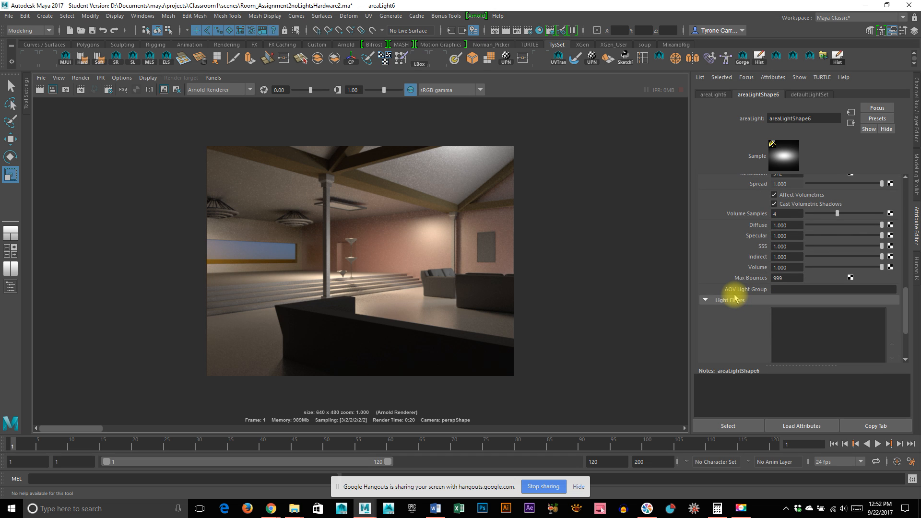
scroll(733, 297, "up", 15)
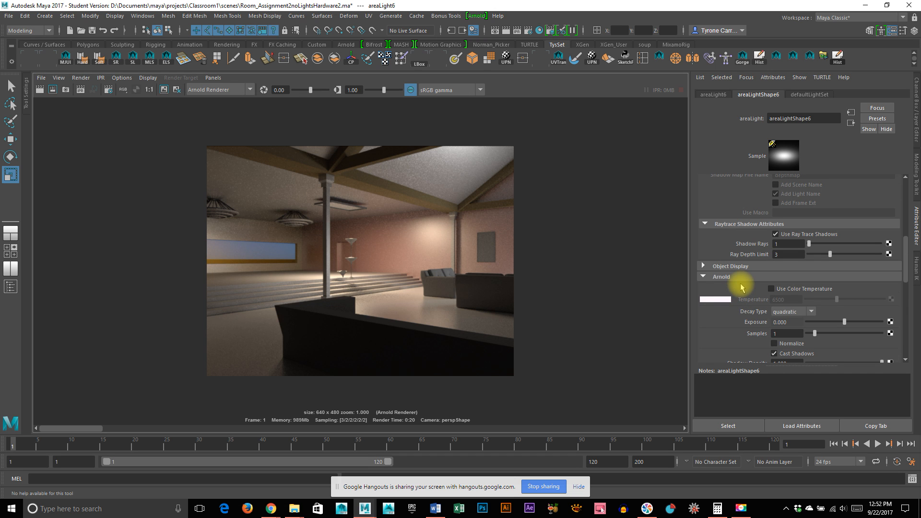
scroll(741, 287, "down", 12)
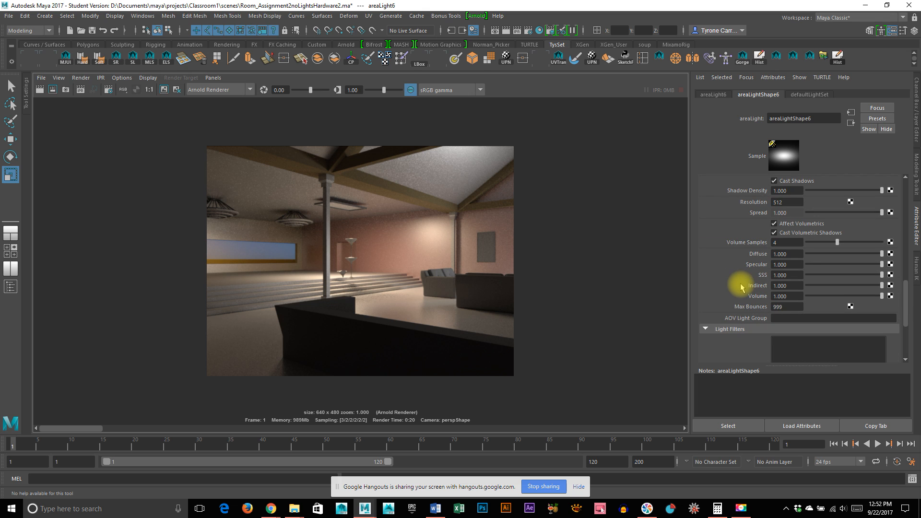
scroll(739, 291, "down", 6)
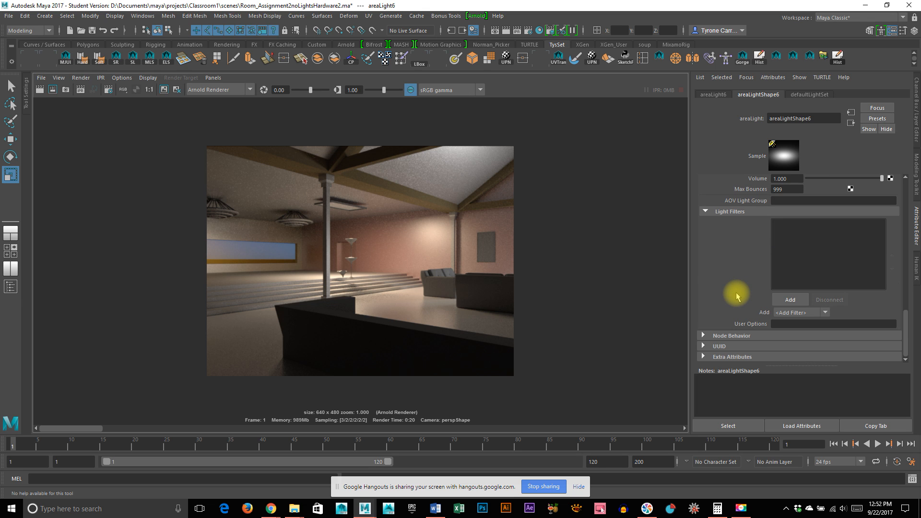
scroll(741, 283, "up", 10)
left_click(593, 236)
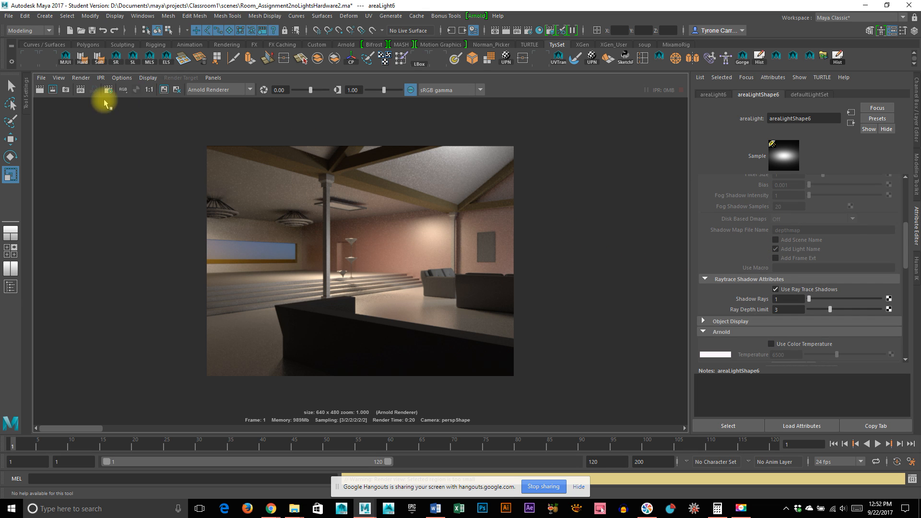
Examine the Arnold render settings for sampling, filter, ray depth, environment and lights
left_click(108, 89)
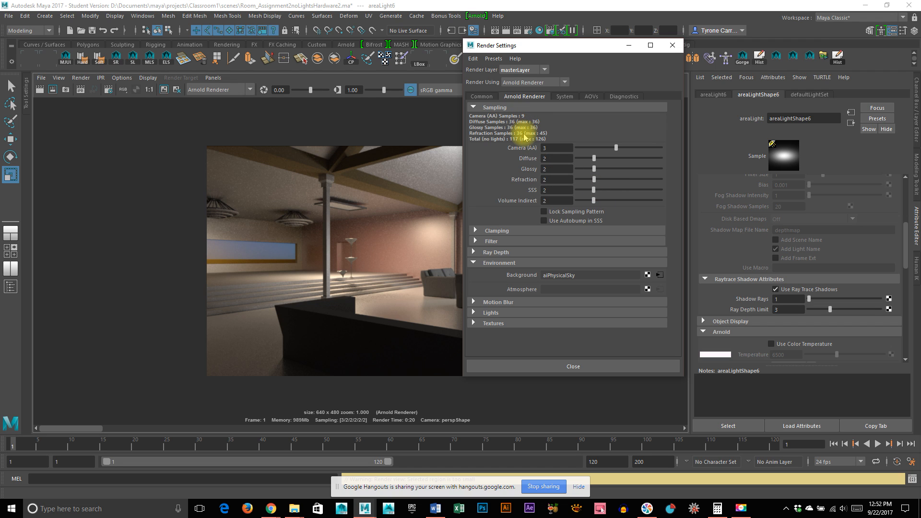
left_click(515, 252)
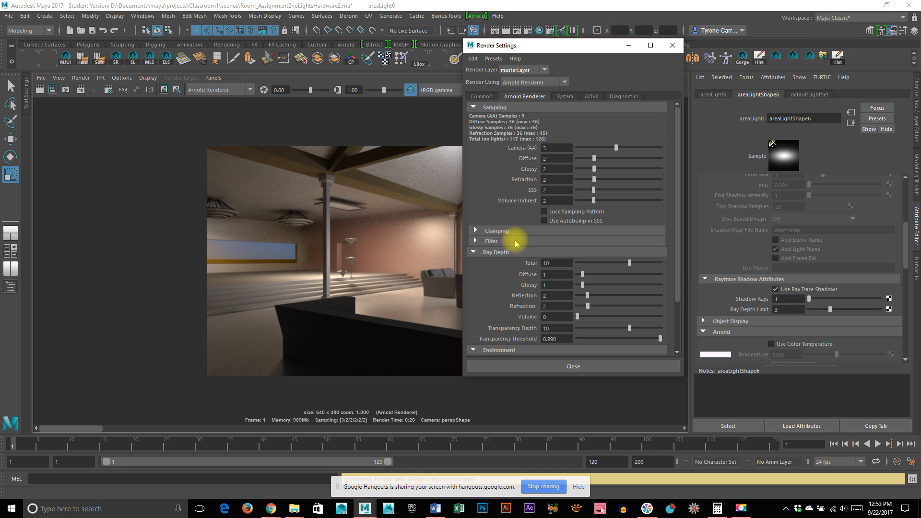
left_click(515, 242)
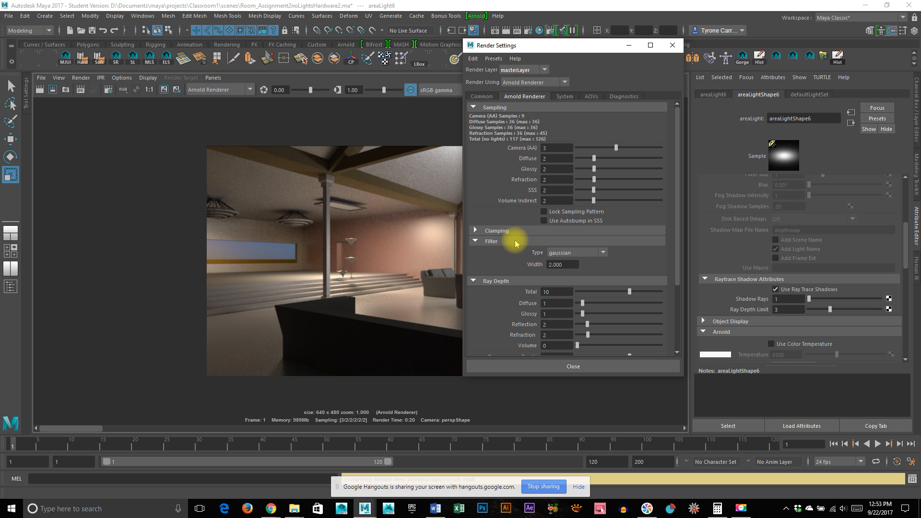
scroll(513, 247, "down", 5)
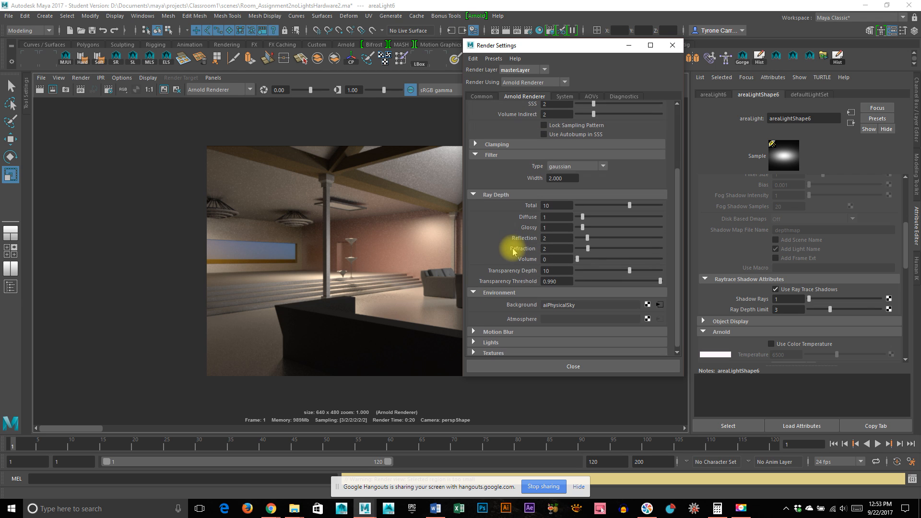
left_click(501, 339)
scroll(499, 317, "down", 3)
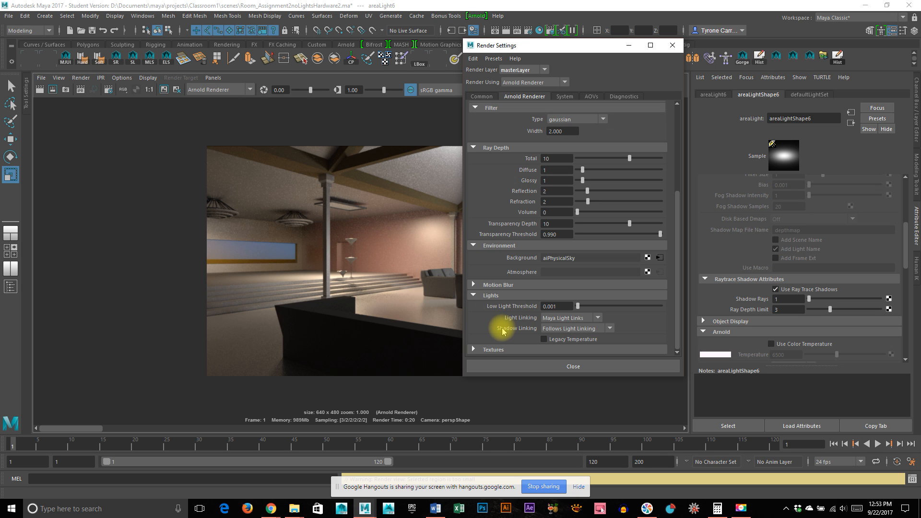
scroll(502, 331, "up", 4)
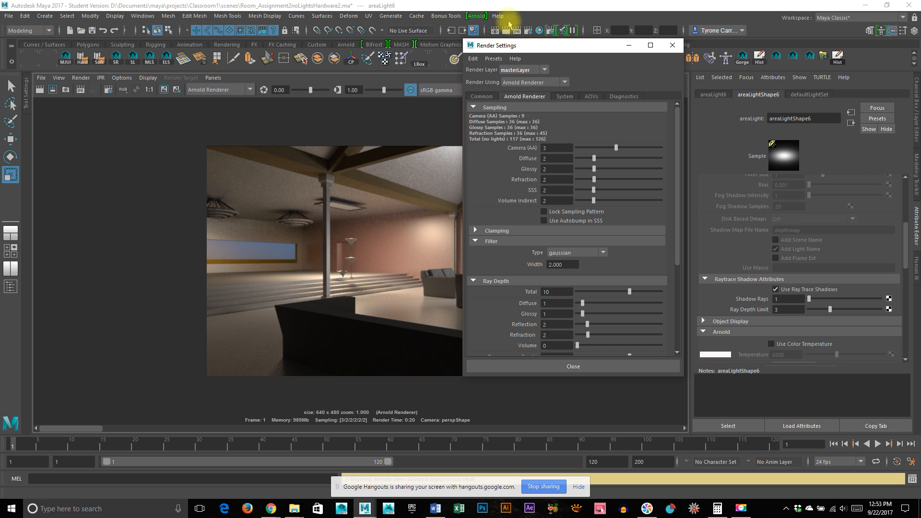
left_click_drag(527, 46, 627, 55)
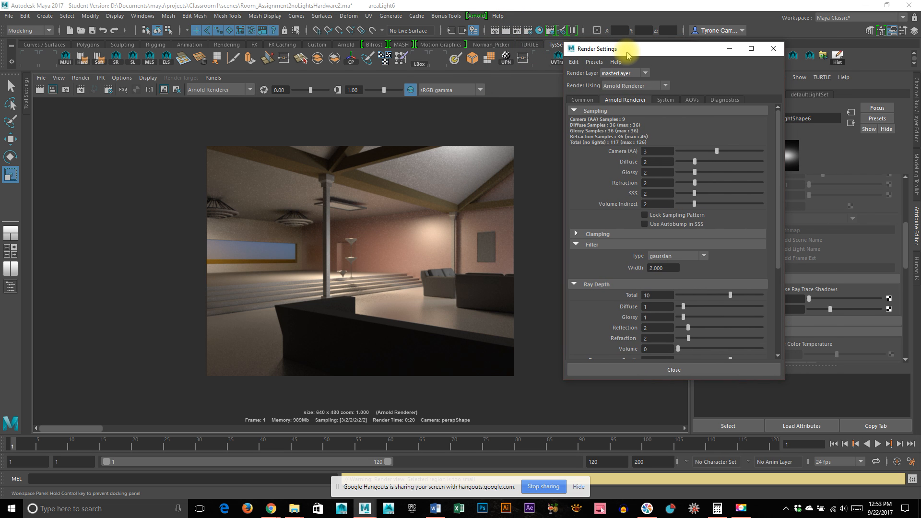
left_click_drag(703, 48, 604, 39)
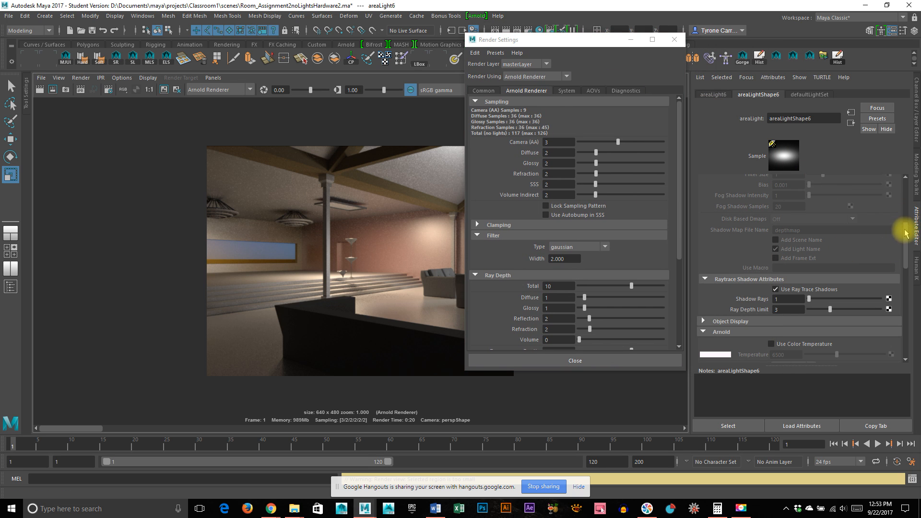
Set the ceiling area light's Arnold samples to 5
scroll(905, 228, "up", 2)
scroll(905, 228, "up", 6)
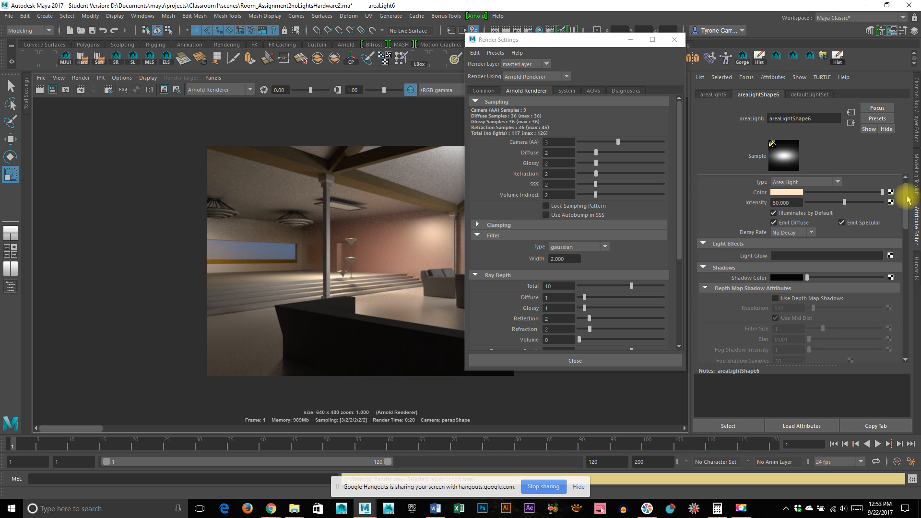
left_click_drag(906, 206, 904, 278)
left_click(773, 223)
type("5")
key("Return")
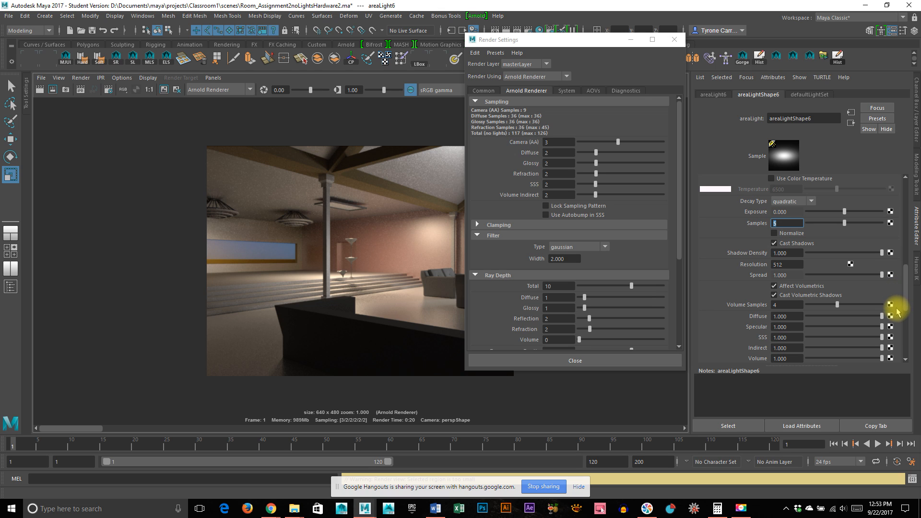
Set the ceiling area light's indirect contribution to 1.2
left_click_drag(906, 284, 907, 317)
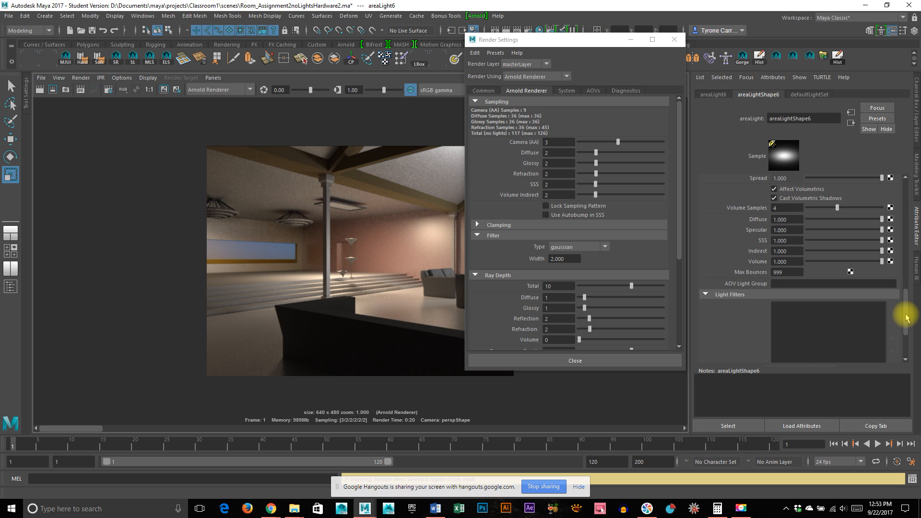
left_click_drag(907, 316, 904, 308)
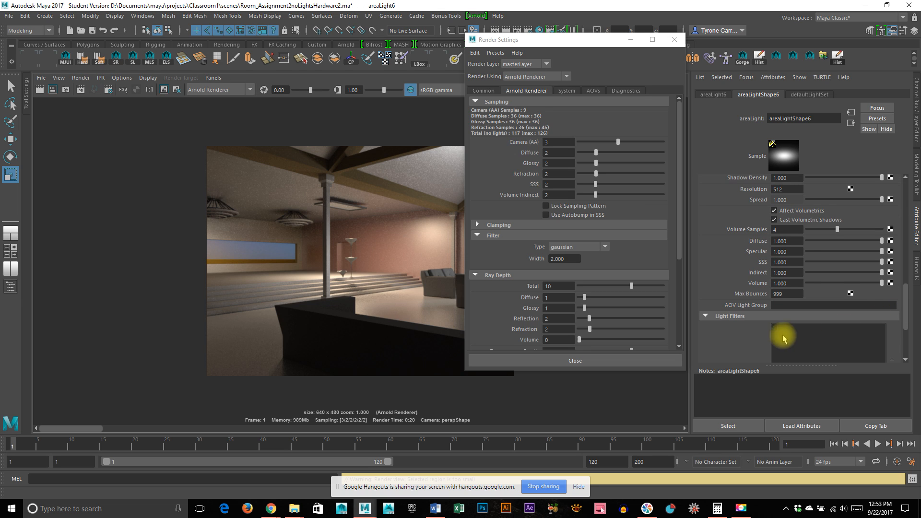
left_click_drag(904, 293, 906, 274)
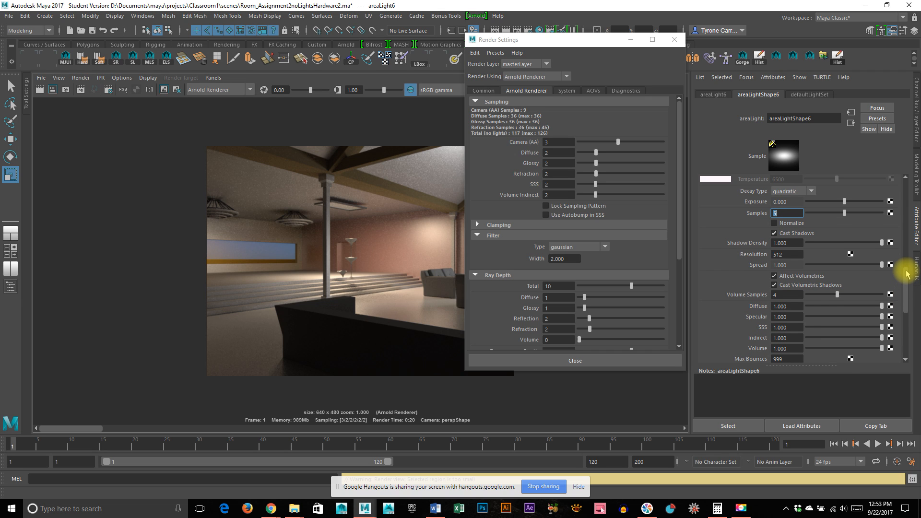
left_click_drag(790, 338, 766, 337)
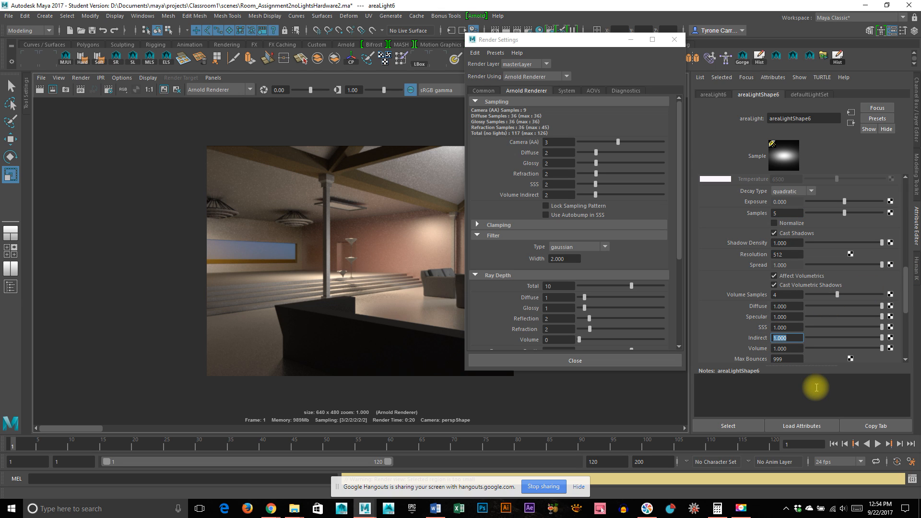
type("1.2")
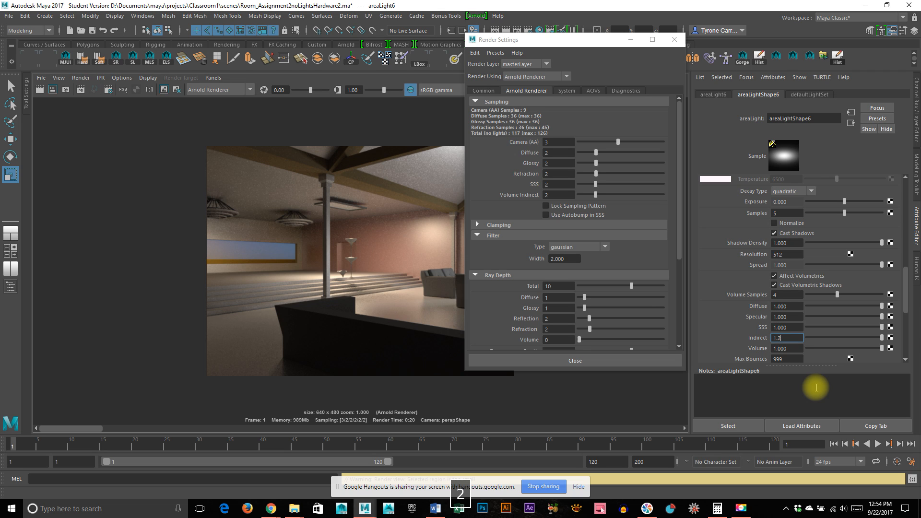
key("Return")
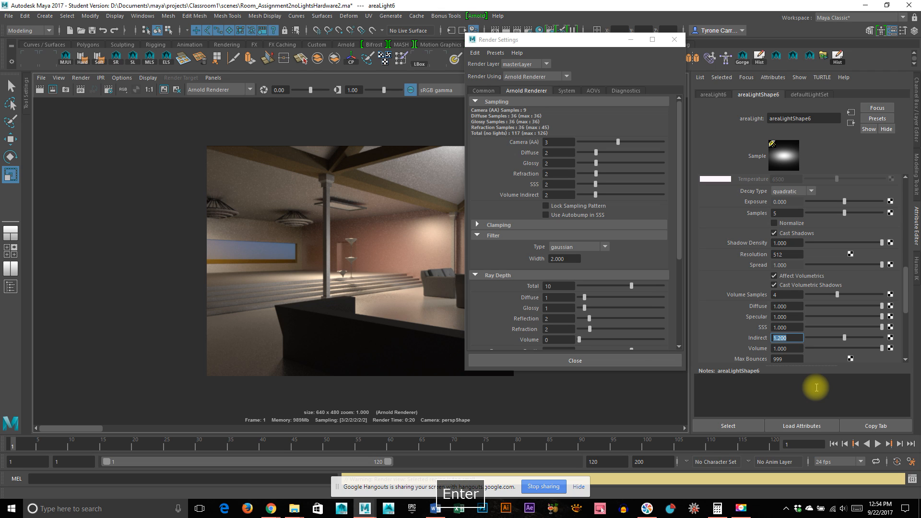
Re-render the room with Arnold to test the ceiling light's indirect contribution
left_click(38, 91)
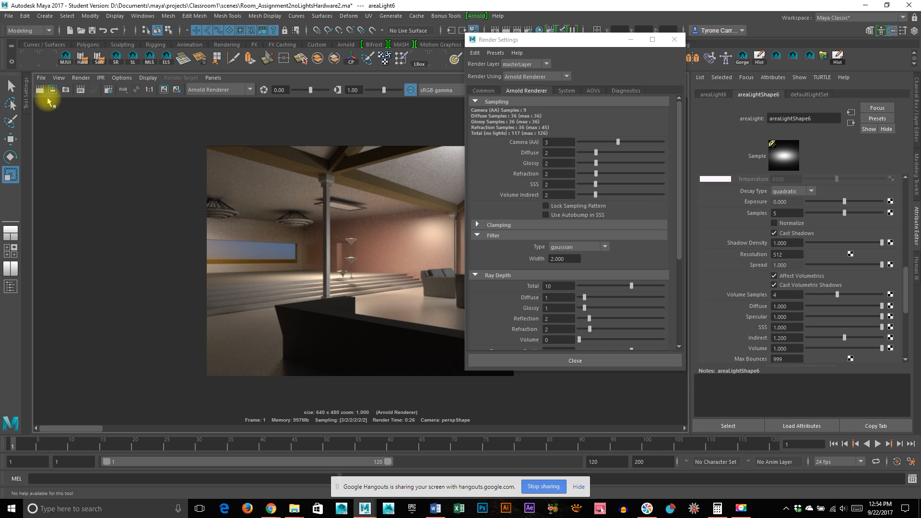
left_click(41, 78)
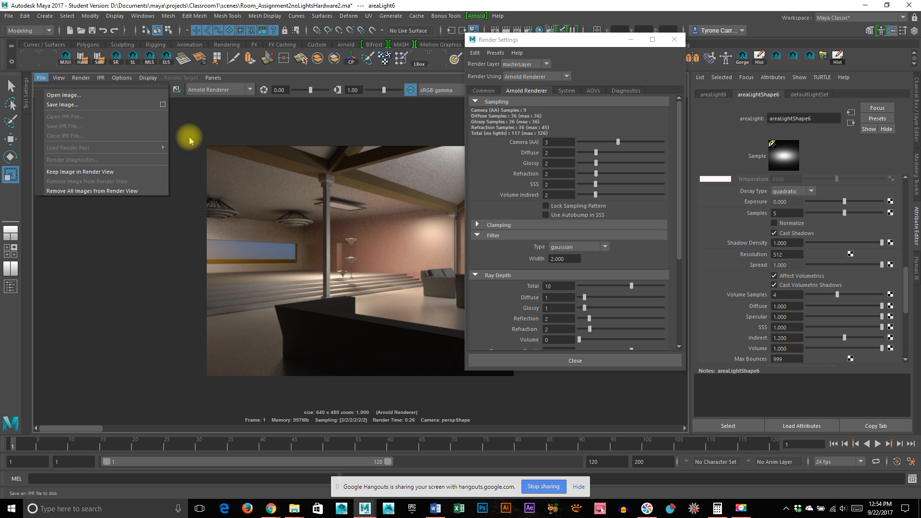
left_click(211, 130)
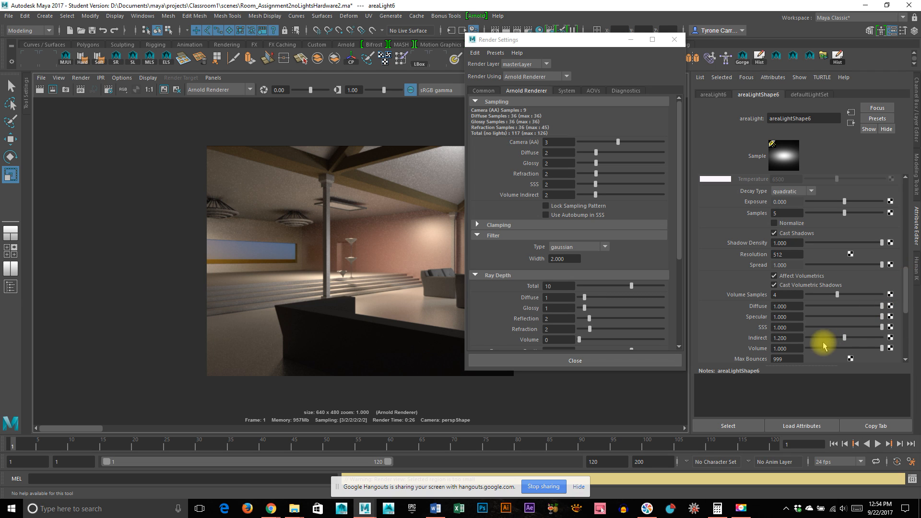
Set the ceiling area light's indirect contribution to 2
left_click(794, 337)
key("BackSpace")
key("BackSpace")
key("BackSpace")
key("BackSpace")
key("BackSpace")
type("2")
key("Return")
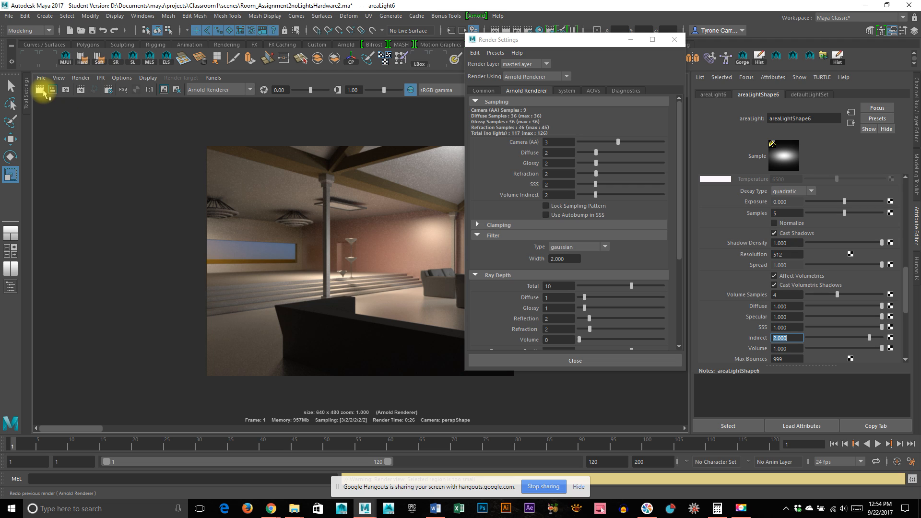
Re-render the room with the stronger indirect light and compare the result with the kept image
left_click(40, 91)
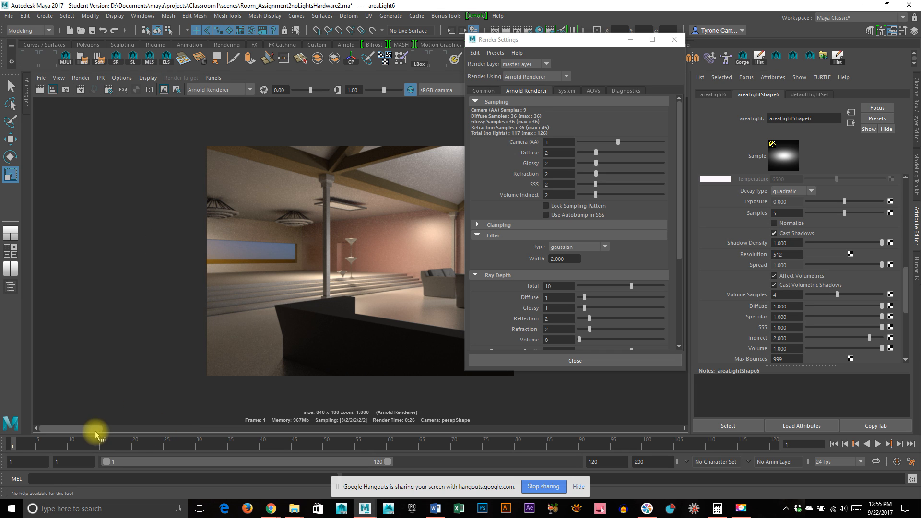
left_click_drag(99, 429, 37, 435)
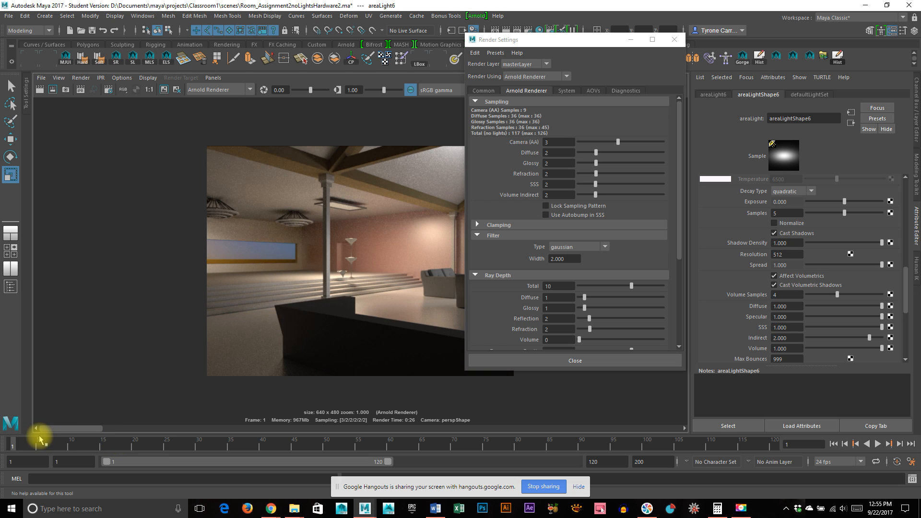
left_click_drag(107, 447, 13, 442)
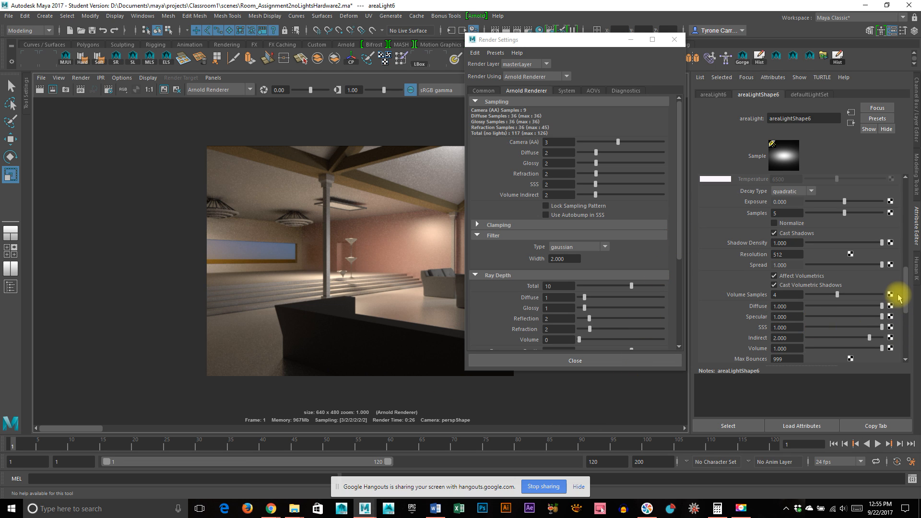
Set the ceiling area light's Arnold resolution to 1024
scroll(908, 263, "up", 2)
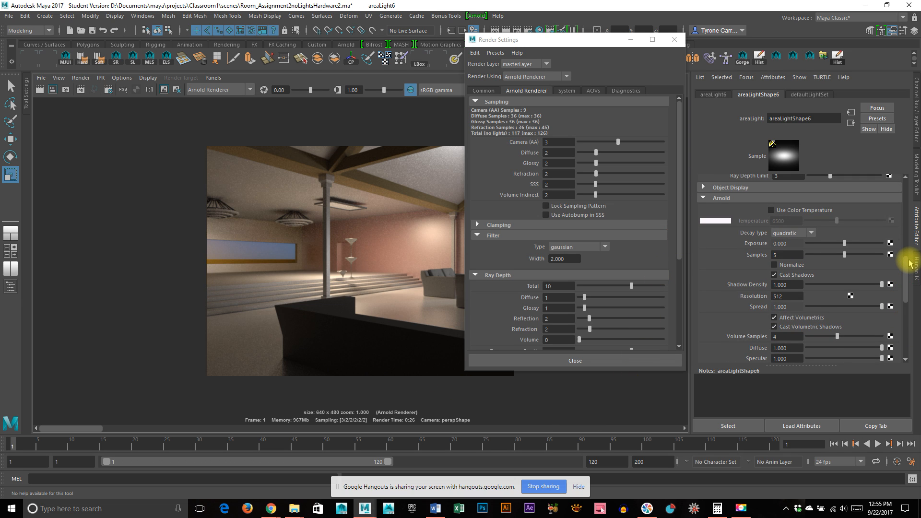
double_click(786, 296)
type("1024")
key("Return")
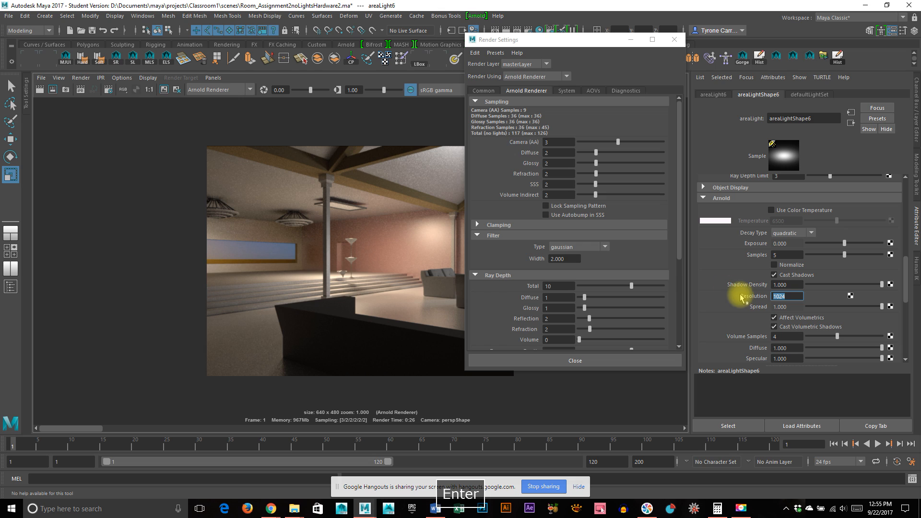
Keep the current render, then re-render the room and compare the new image with the kept one
left_click(163, 90)
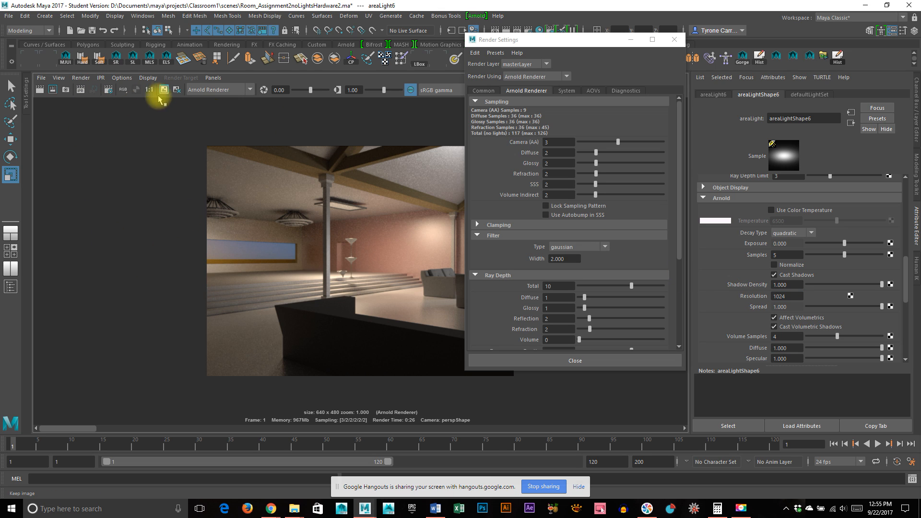
left_click(40, 92)
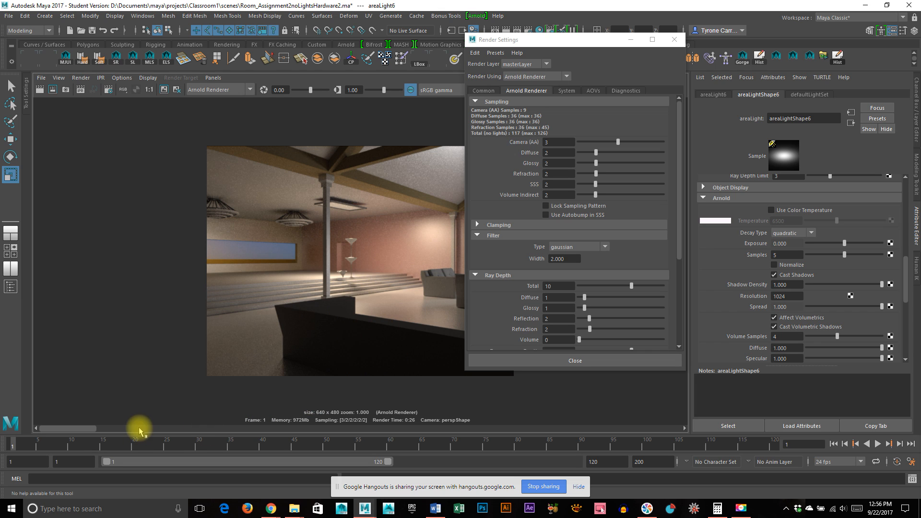
left_click(74, 426)
left_click_drag(120, 428, 31, 432)
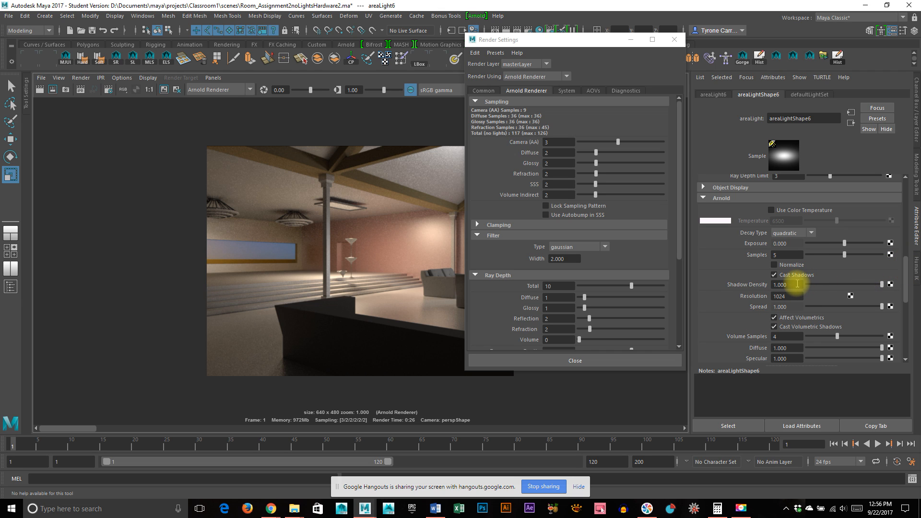
Examine the ceiling area light's attributes and the render settings for system, AOVs, ray depth, environment and lights
left_click_drag(904, 267, 907, 184)
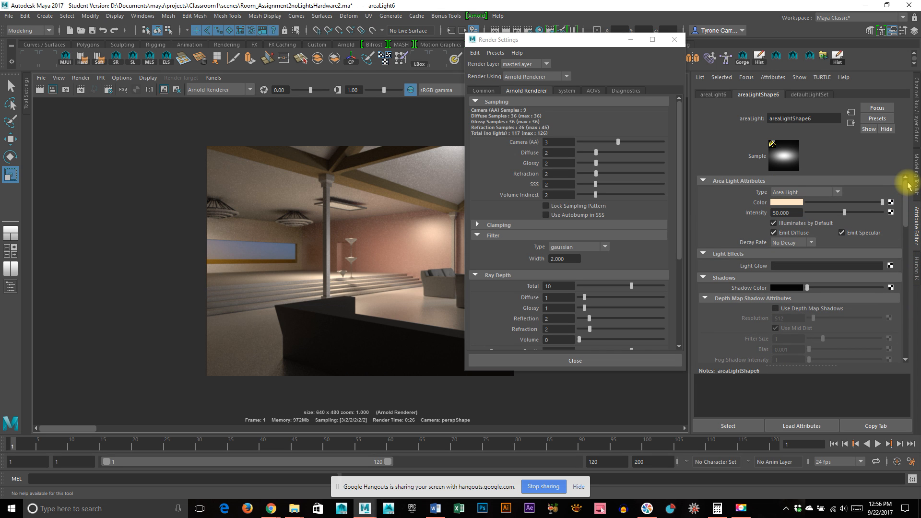
left_click_drag(900, 199, 890, 368)
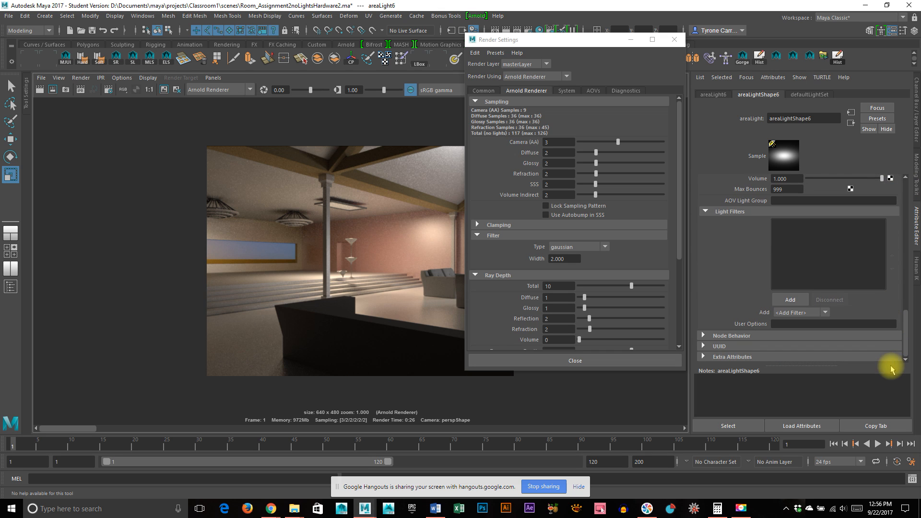
left_click(568, 90)
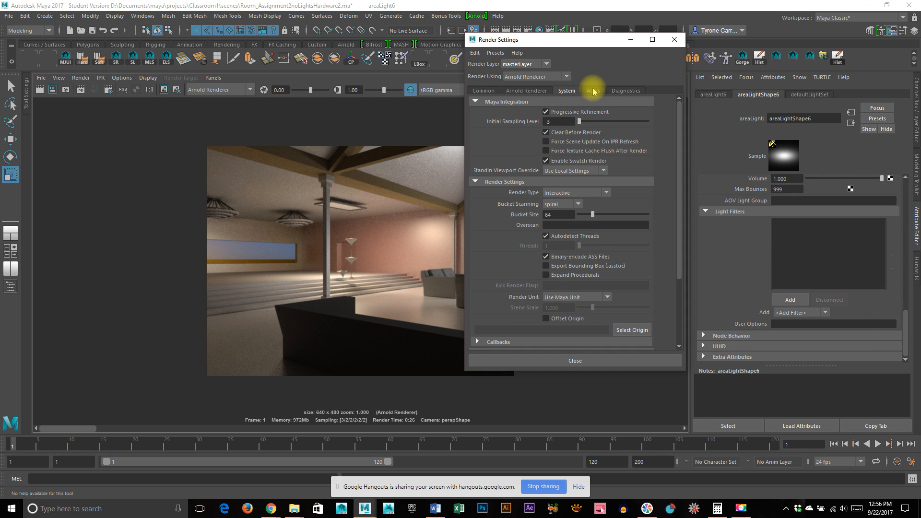
left_click(593, 91)
left_click(526, 91)
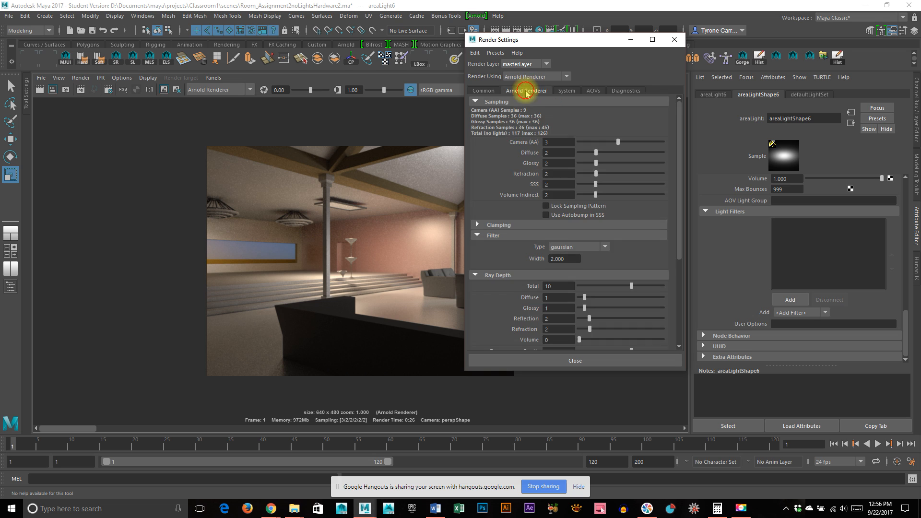
scroll(645, 321, "down", 2)
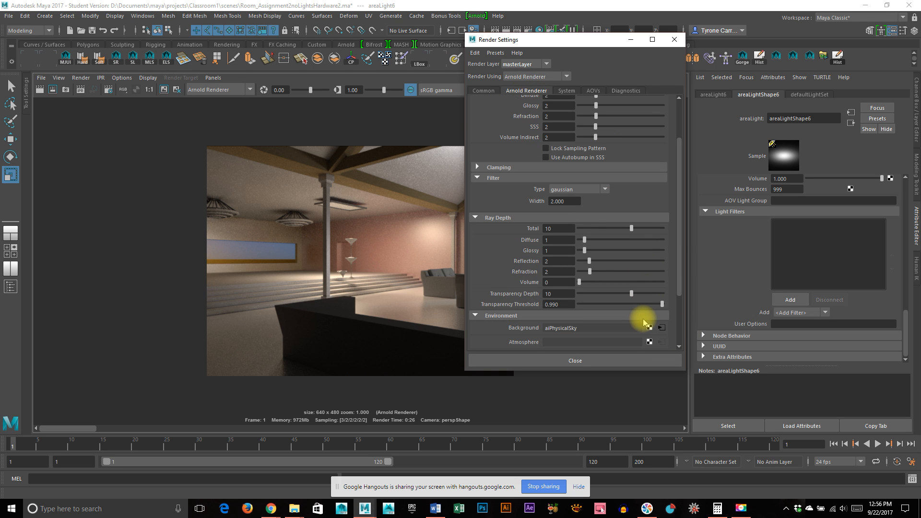
scroll(642, 318, "down", 1)
scroll(643, 321, "down", 2)
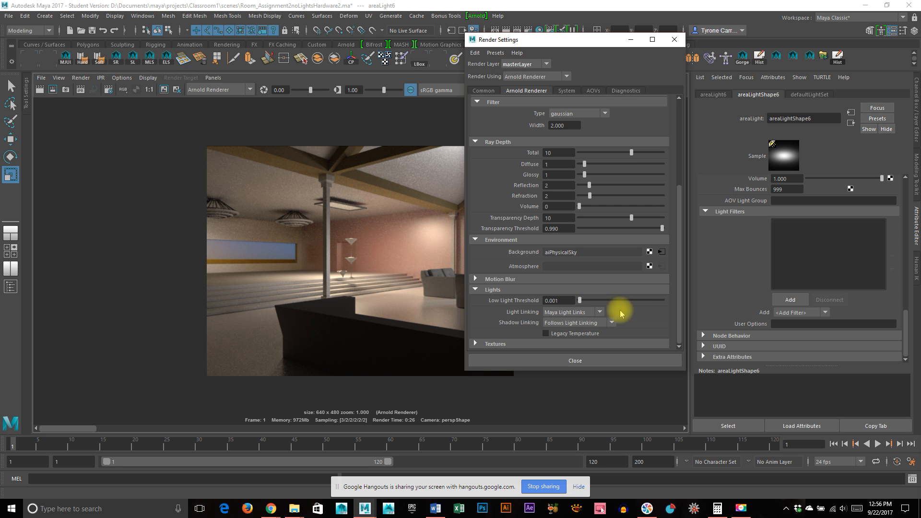
Uncover the full render, then inspect the rectangular ceiling light fixture up close in the perspective view
left_click_drag(598, 38, 778, 318)
left_click(449, 301)
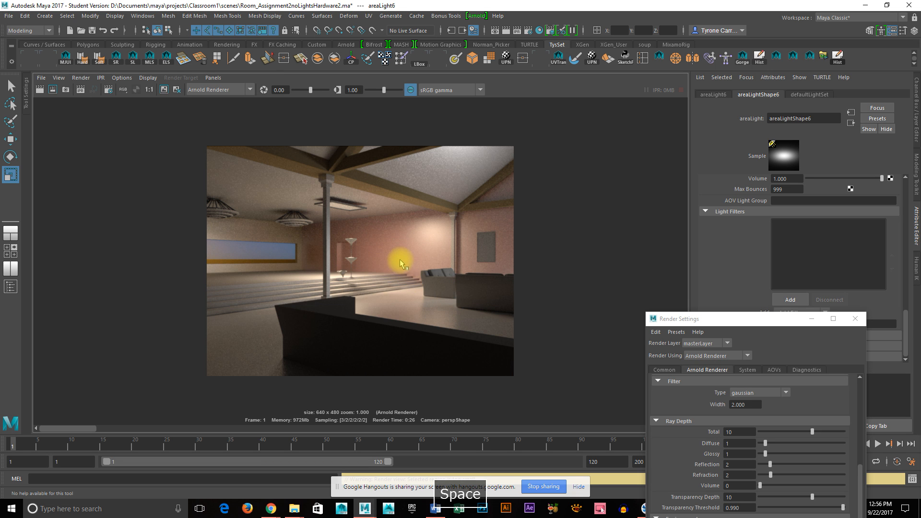
key("space")
key("space")
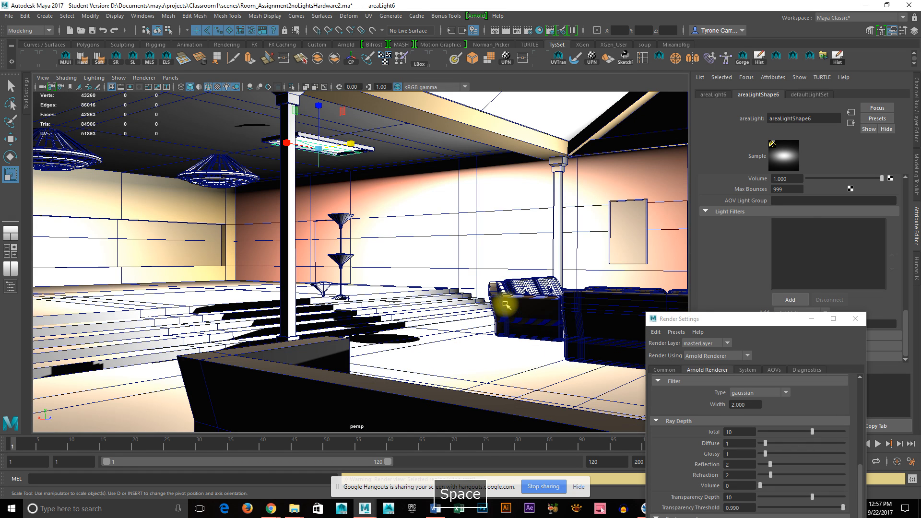
left_click_drag(417, 314, 436, 302, "alt")
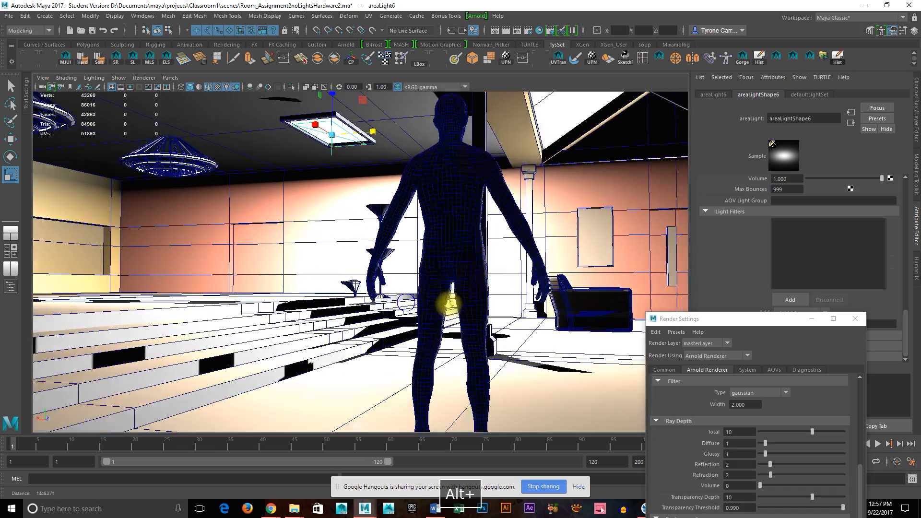
right_click_drag(438, 302, 489, 287, "alt")
middle_click_drag(489, 288, 566, 331, "alt")
left_click_drag(565, 331, 507, 318, "alt")
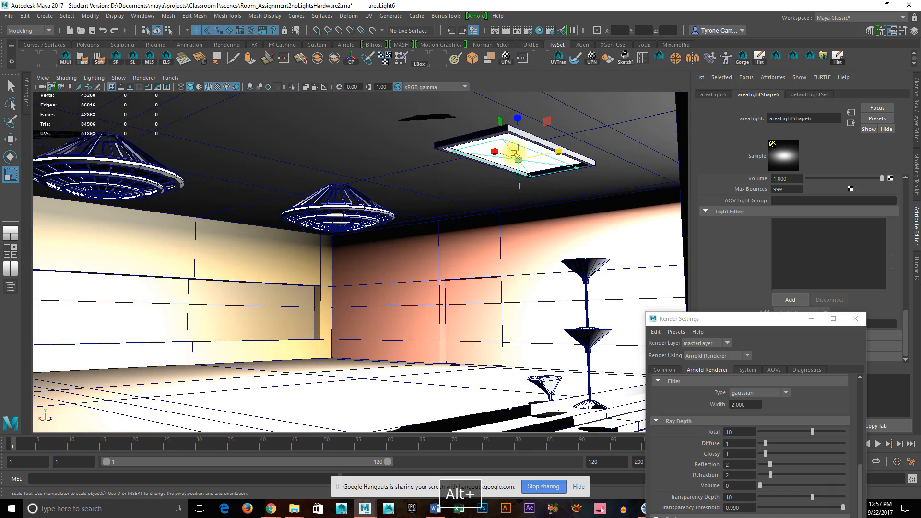
right_click_drag(442, 183, 523, 197, "alt")
middle_click_drag(522, 197, 332, 258, "alt")
left_click_drag(332, 257, 405, 253, "alt")
Create a new Ai Standard material from the Arnold surface shaders in the Hypershade
key("space")
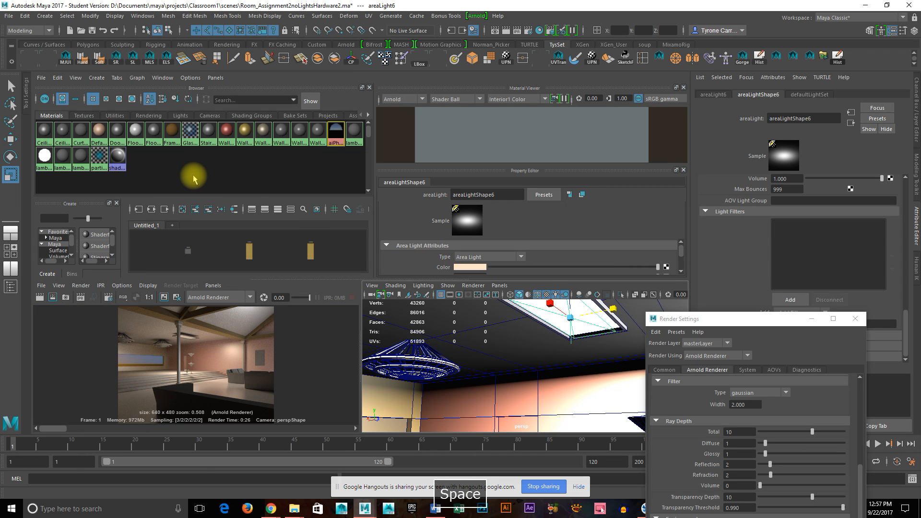
right_click(205, 162)
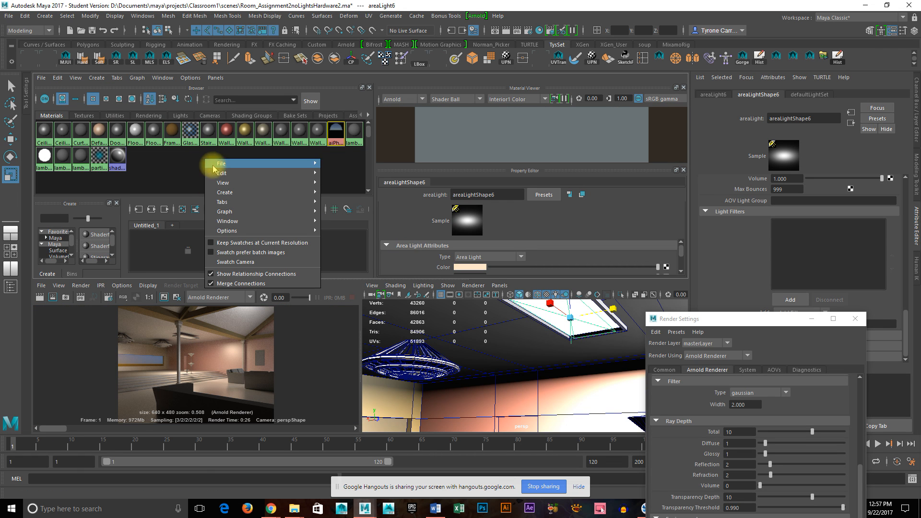
mouse_move(238, 194)
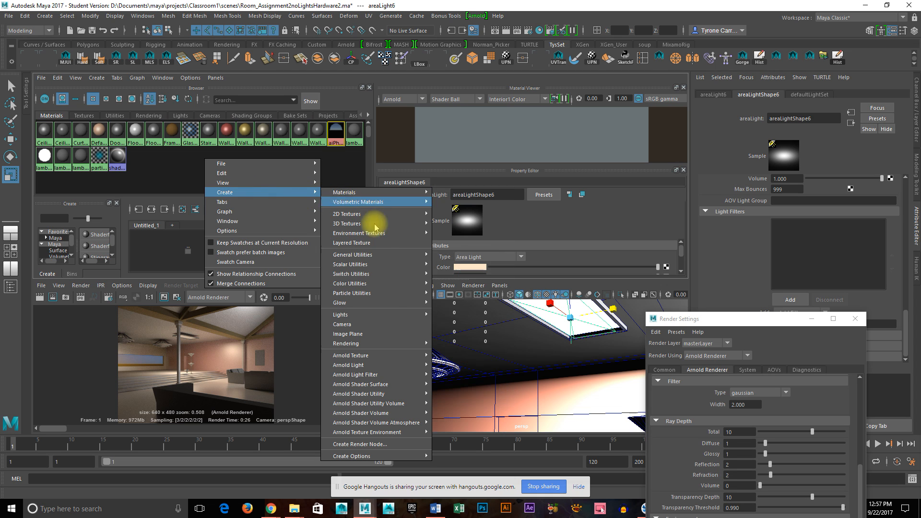
mouse_move(387, 359)
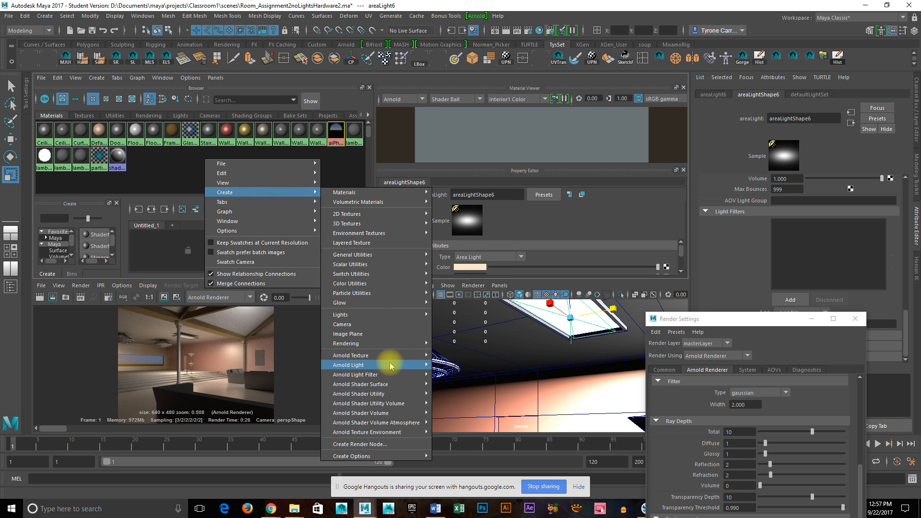
mouse_move(395, 386)
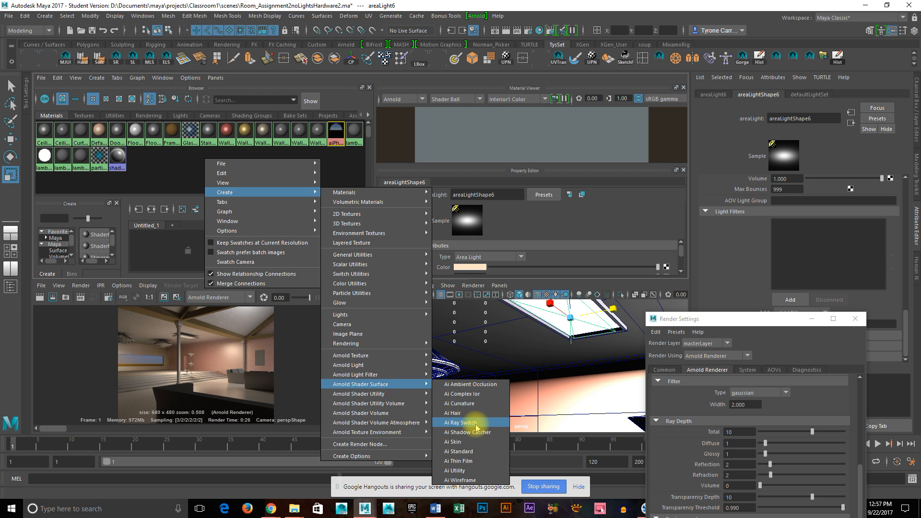
left_click(480, 452)
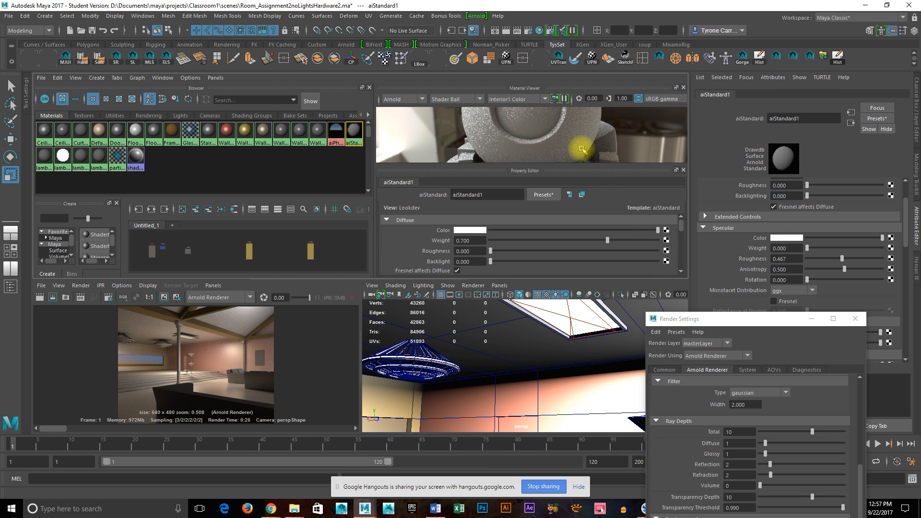
Examine the new Ai Standard material's preview and its attributes from diffuse to caustics, closing the render settings
left_click_drag(602, 147, 518, 155, "alt")
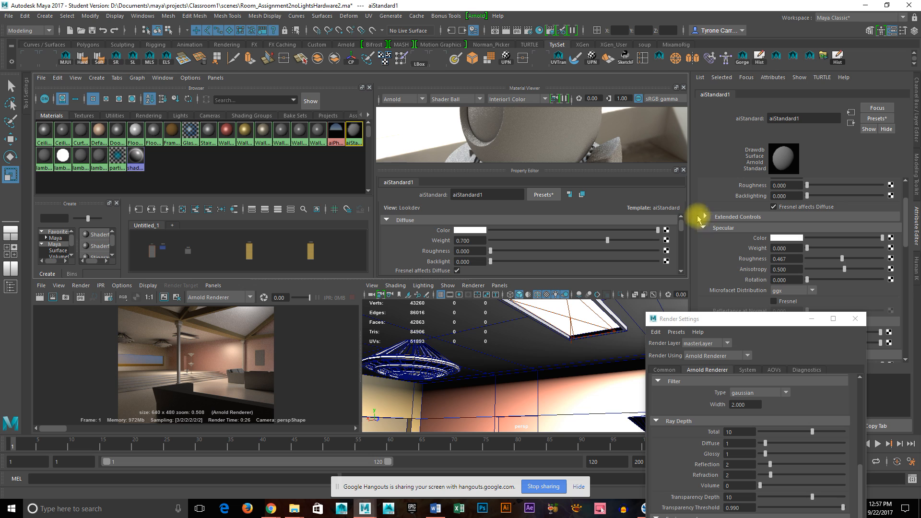
left_click(682, 224)
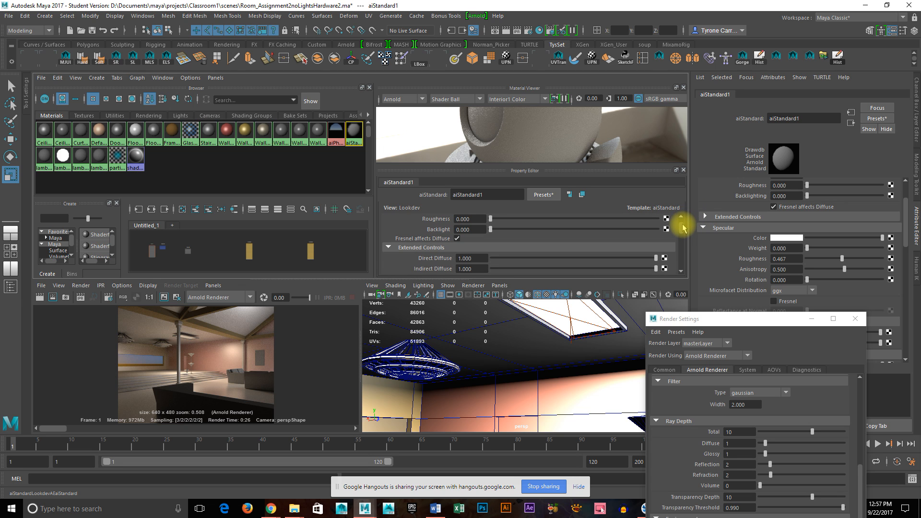
scroll(682, 224, "up", 2)
scroll(683, 226, "down", 2)
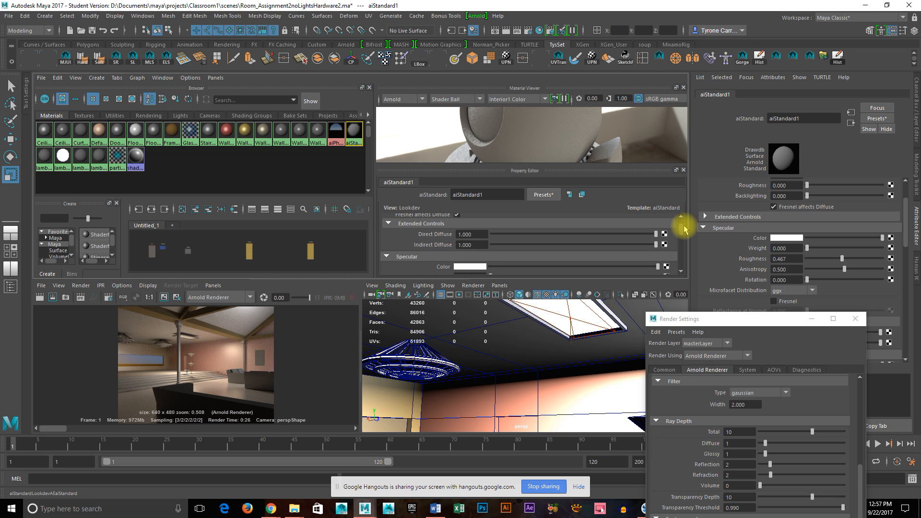
scroll(683, 229, "down", 5)
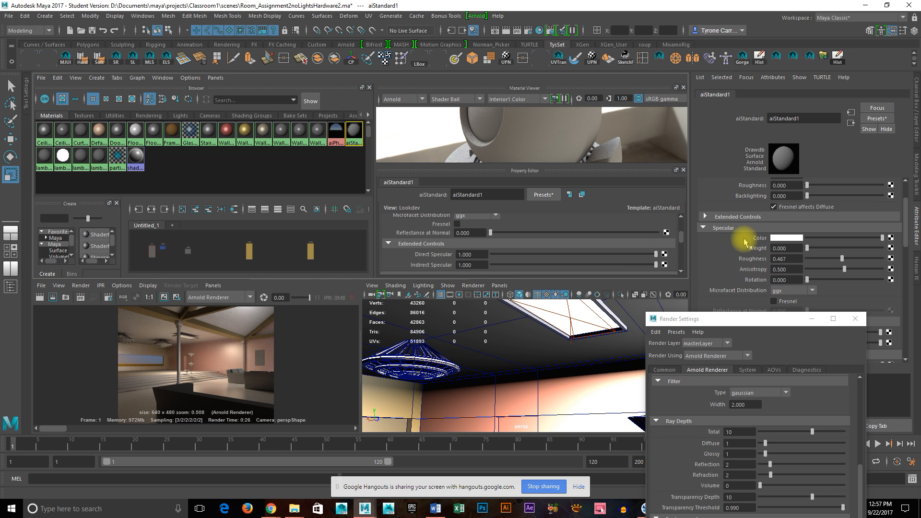
left_click(732, 217)
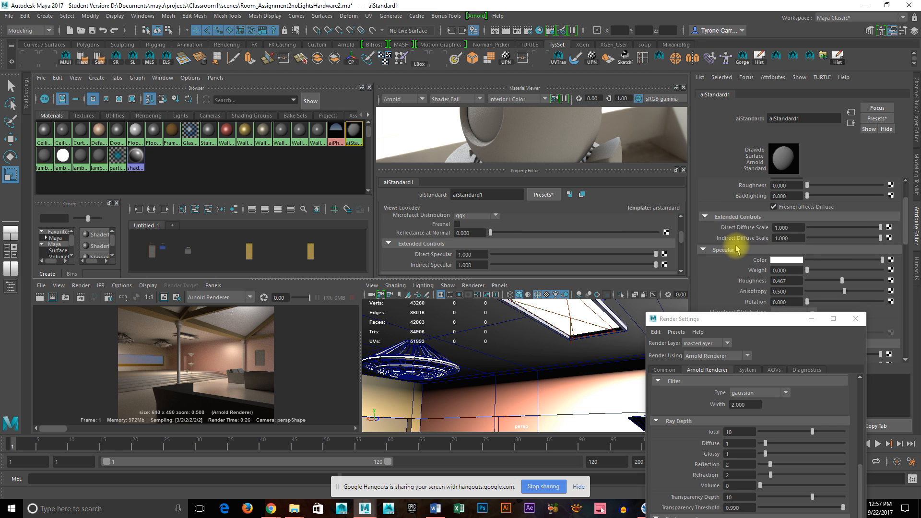
scroll(737, 245, "down", 3)
left_click_drag(748, 321, 577, 278)
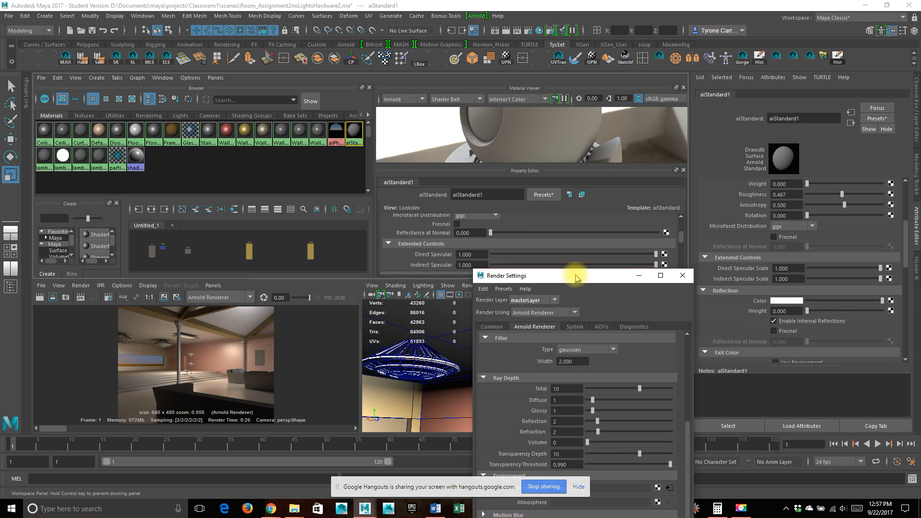
left_click(683, 276)
scroll(747, 309, "down", 3)
scroll(746, 309, "down", 10)
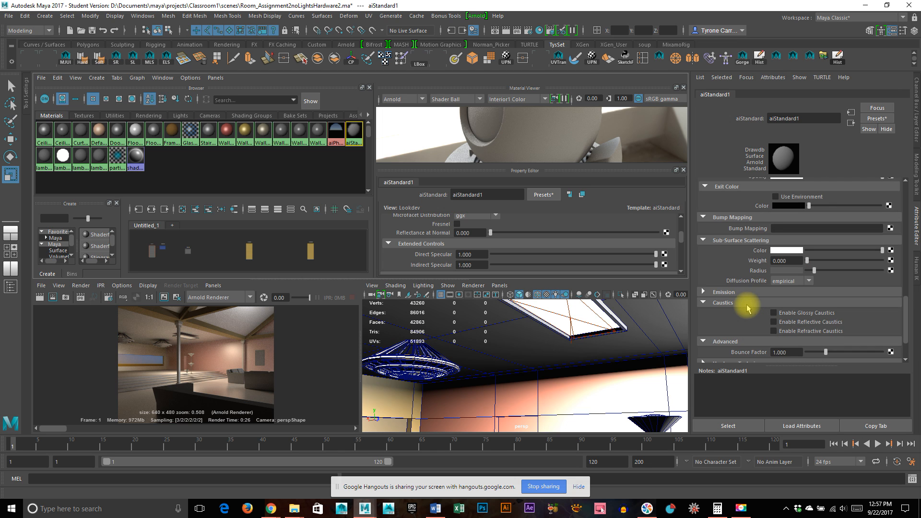
Set the aiStandard1 material's emission scale to 0.8 and its emission color to a warm pale orange
left_click(704, 292)
left_click_drag(812, 312, 865, 312)
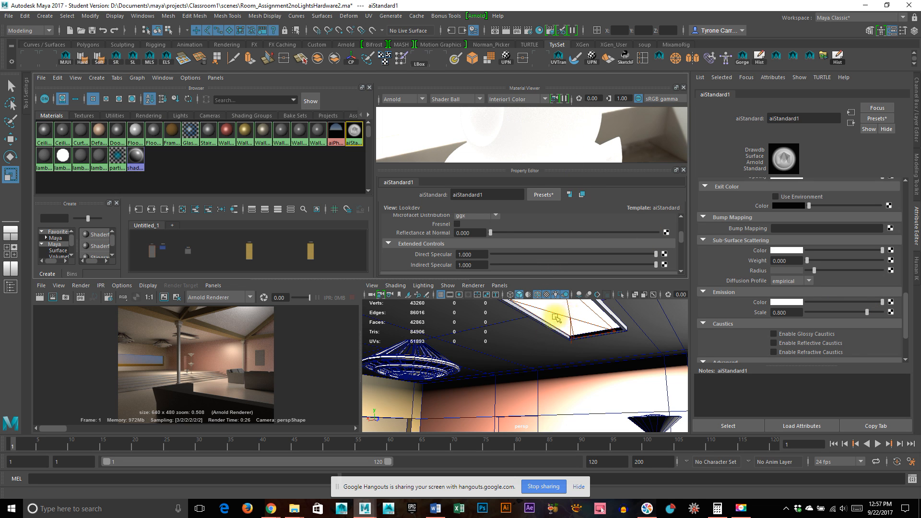
left_click(780, 303)
left_click_drag(849, 307, 847, 327)
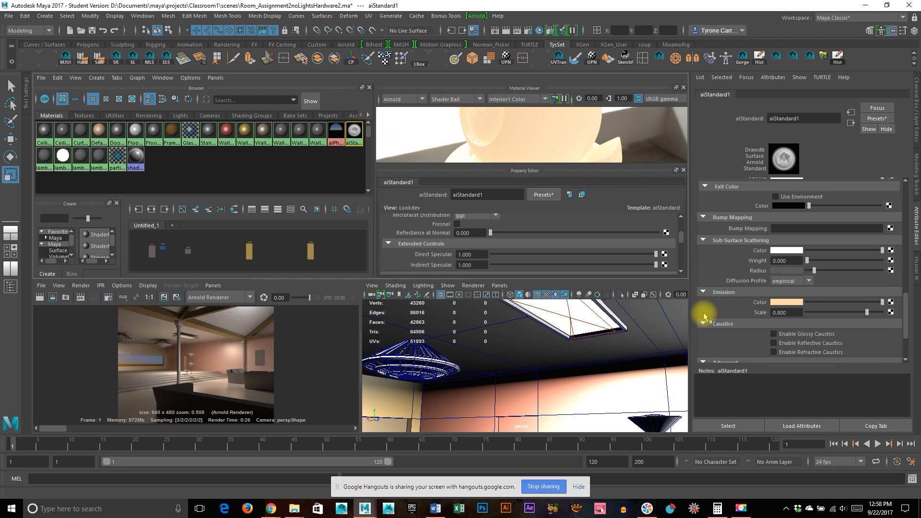
Select the glowing panel face of the rectangular ceiling light fixture and assign the aiStandard1 material to it
left_click(557, 309)
right_click_drag(557, 309, 552, 257)
left_click(557, 309)
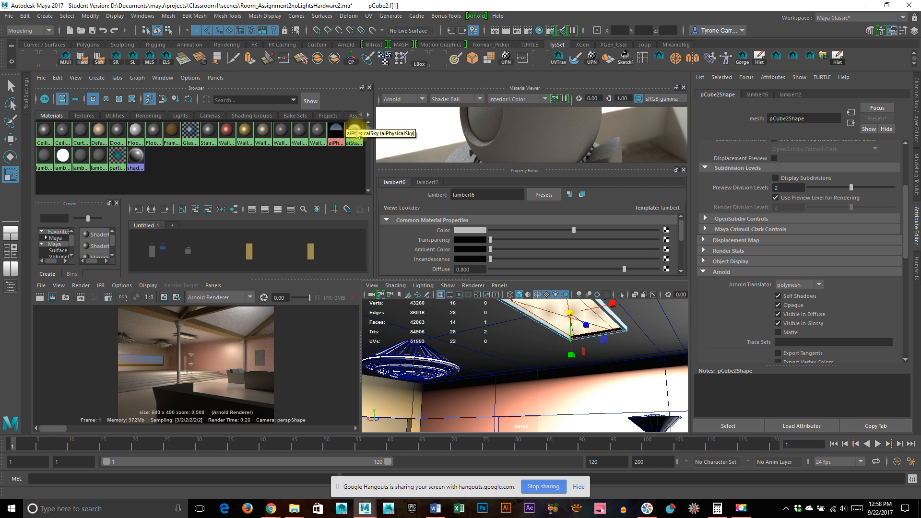
right_click(356, 132)
left_click(352, 132)
right_click(352, 132)
left_click(352, 131)
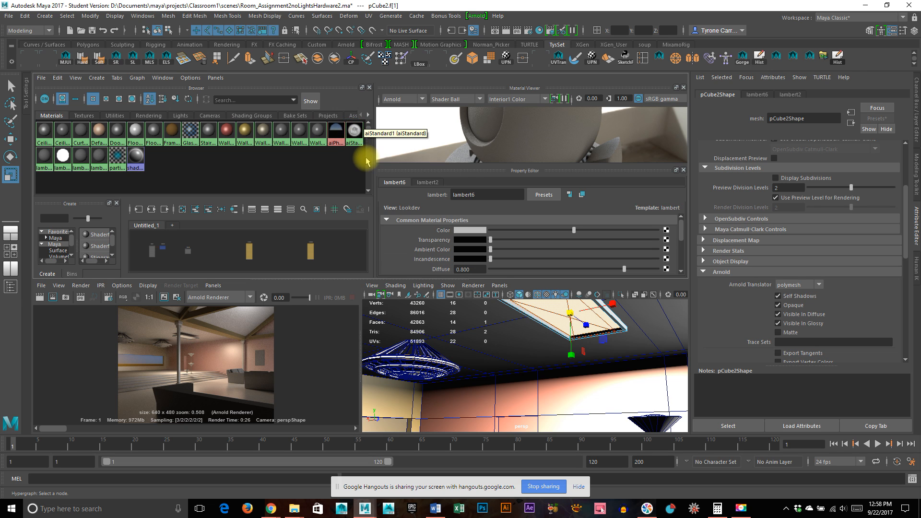
middle_click_drag(364, 139, 358, 137)
mouse_move(368, 131)
left_mouse_down()
mouse_move(372, 146)
mouse_move(374, 124)
left_mouse_up()
right_click_drag(358, 134, 361, 107)
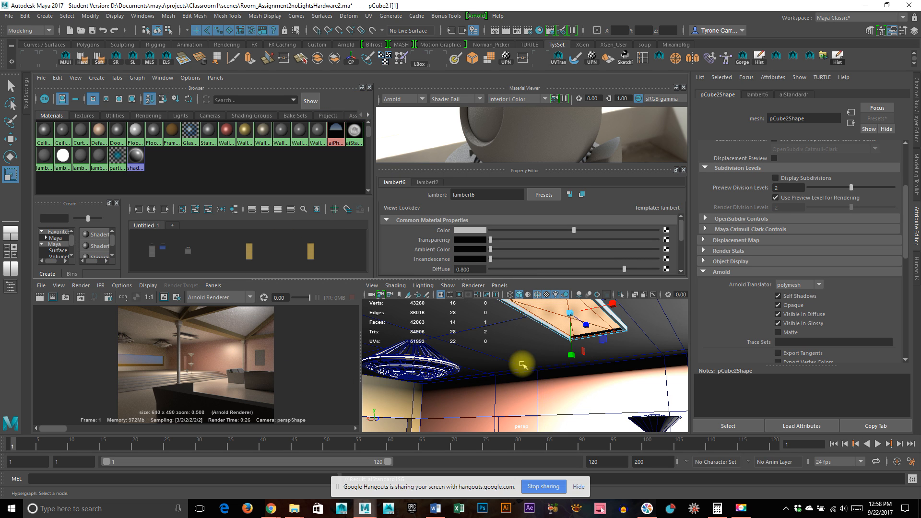
Reframe the perspective view on the whole room with the ceiling fixture and render it again with Arnold
left_click_drag(534, 376, 480, 395, "alt")
right_click_drag(480, 396, 493, 342, "alt")
left_click_drag(493, 342, 481, 341, "alt")
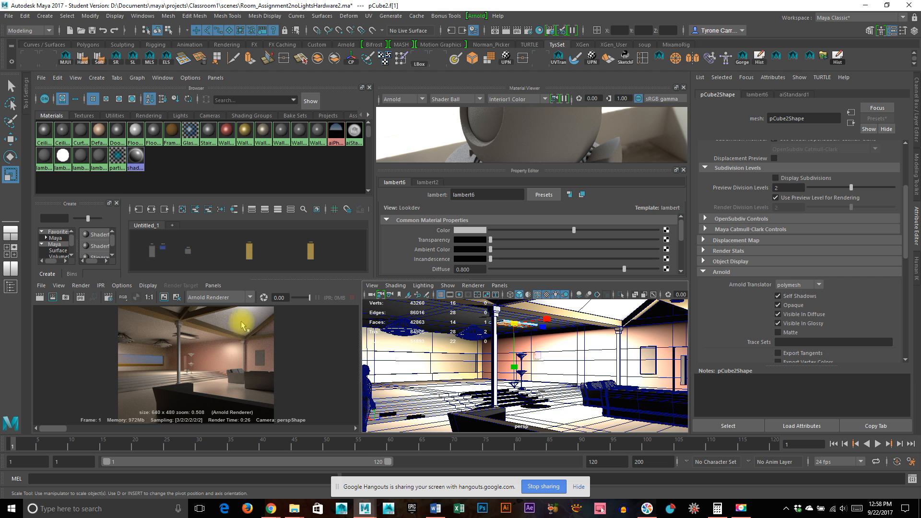
key("space")
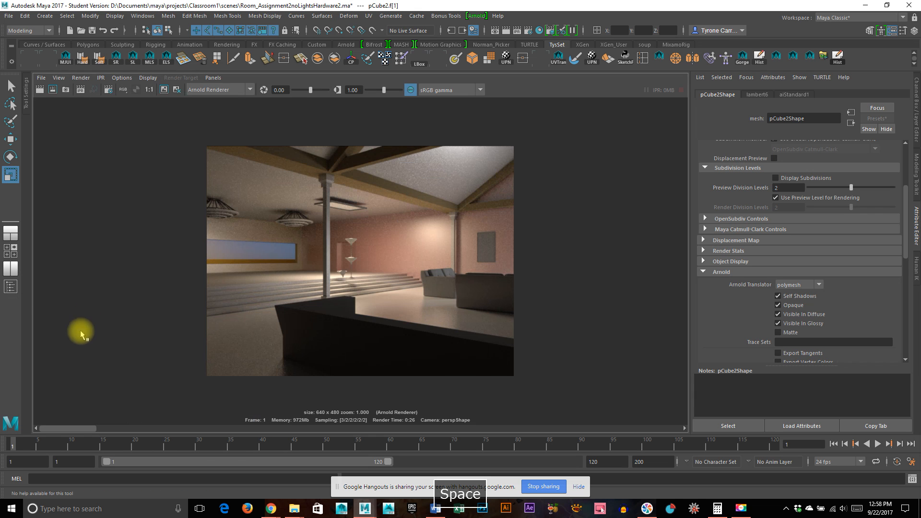
left_click(40, 90)
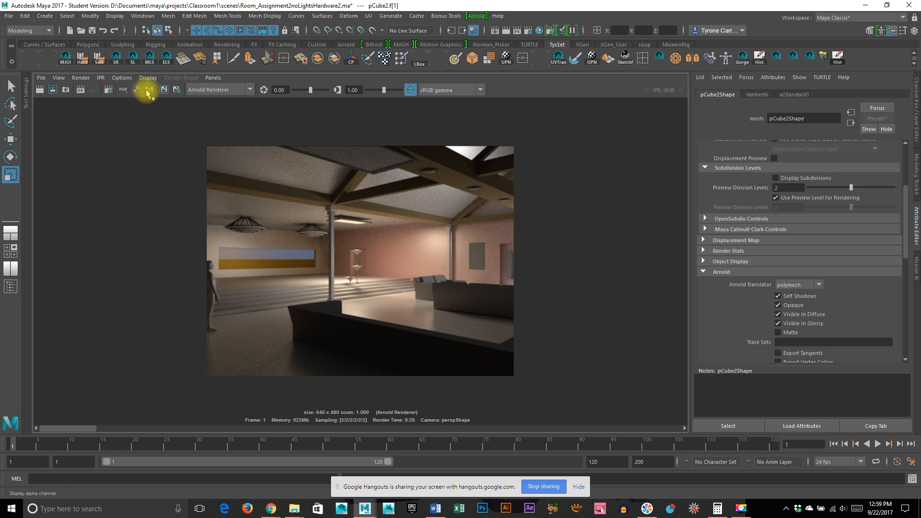
key("space")
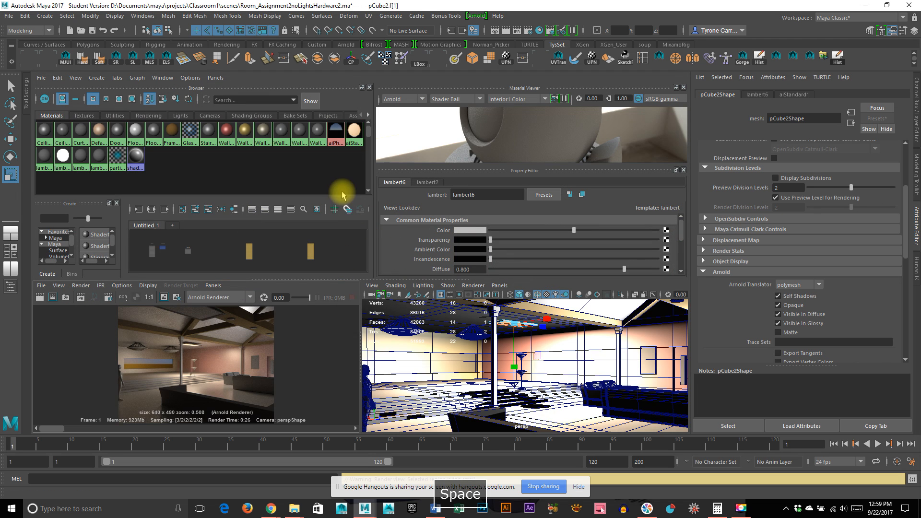
Set the aiStandard1 material's emission scale to 1.2 and re-render the room
left_click(354, 131)
key("space")
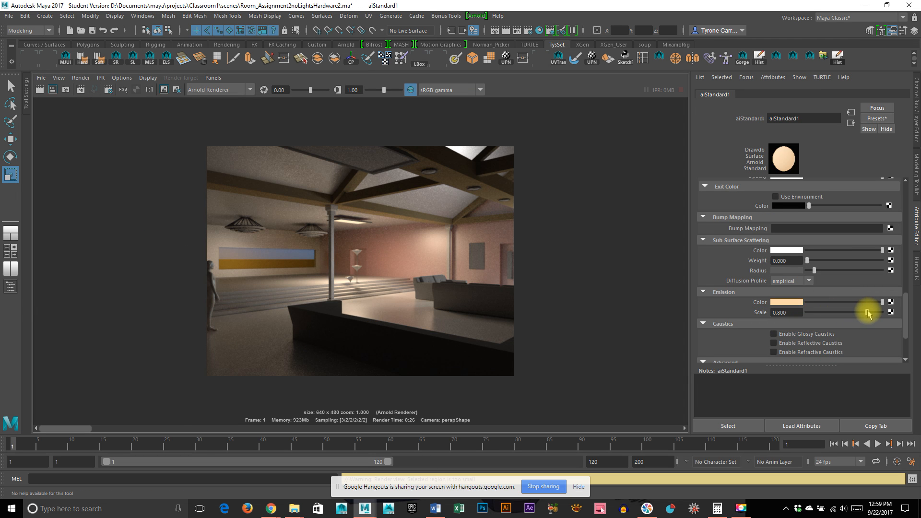
left_click_drag(867, 313, 904, 312)
left_click(794, 314)
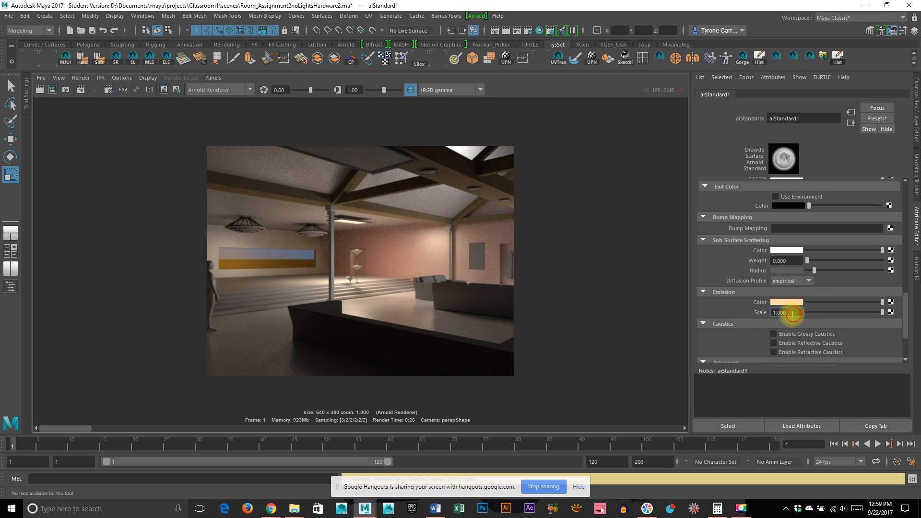
type("1.")
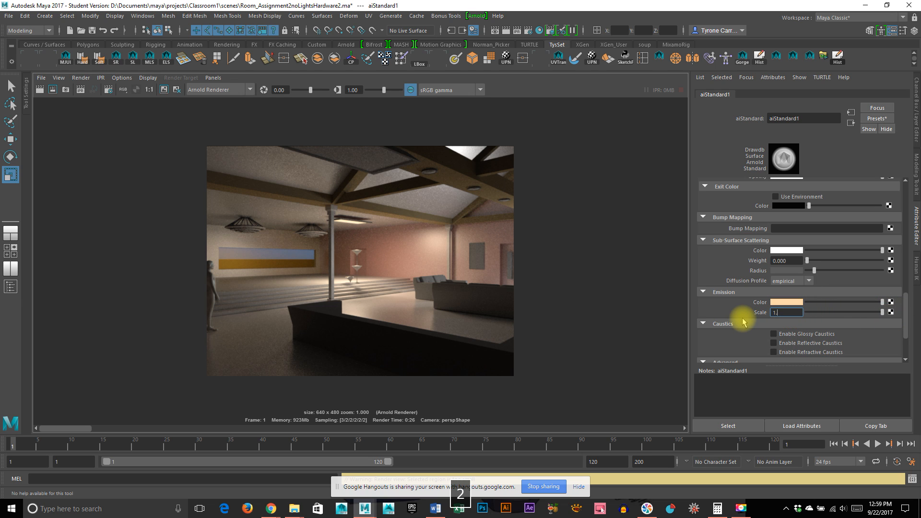
type("2")
key("Return")
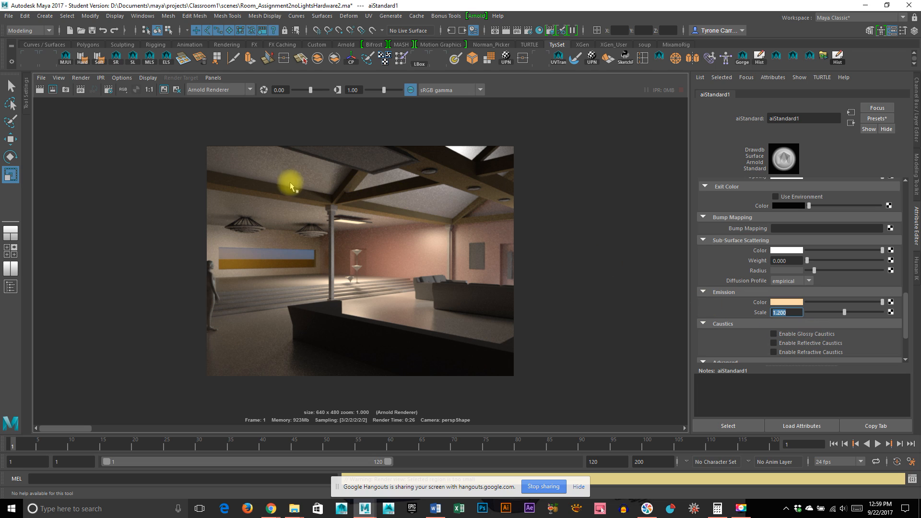
left_click(40, 91)
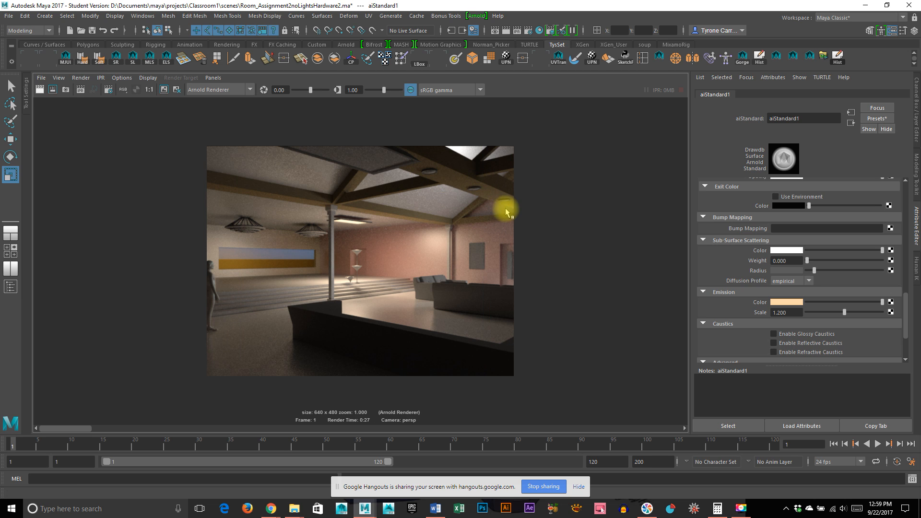
left_click(424, 313)
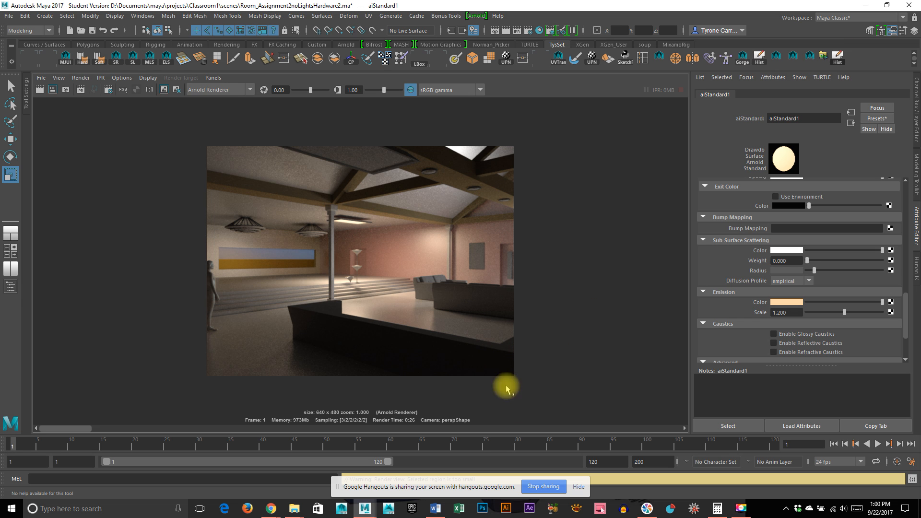
View the television wall in the perspective view and bring up the earlier stored render of that area
key("space")
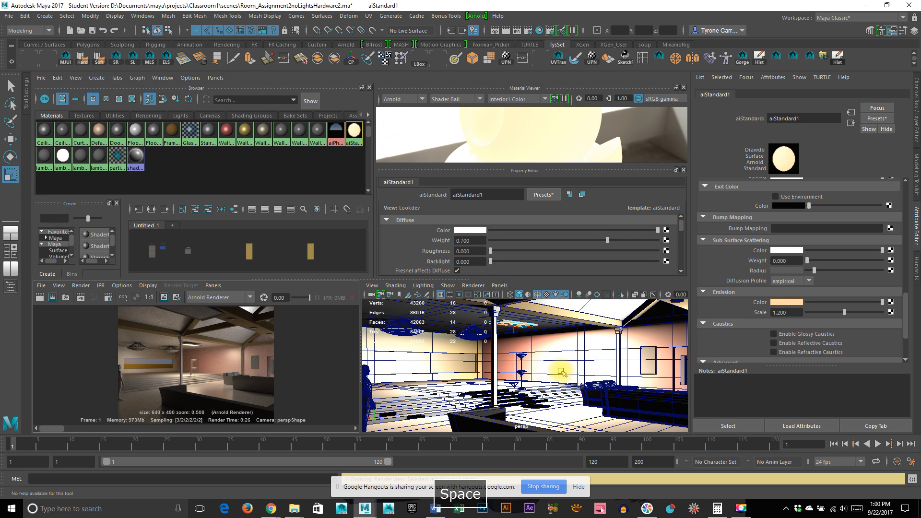
left_click_drag(496, 376, 567, 379, "alt")
middle_click_drag(568, 377, 551, 366, "alt")
left_click_drag(556, 366, 573, 364, "alt")
left_click_drag(491, 350, 448, 387, "alt")
right_click_drag(448, 386, 502, 353, "alt")
left_click_drag(524, 369, 497, 347, "alt")
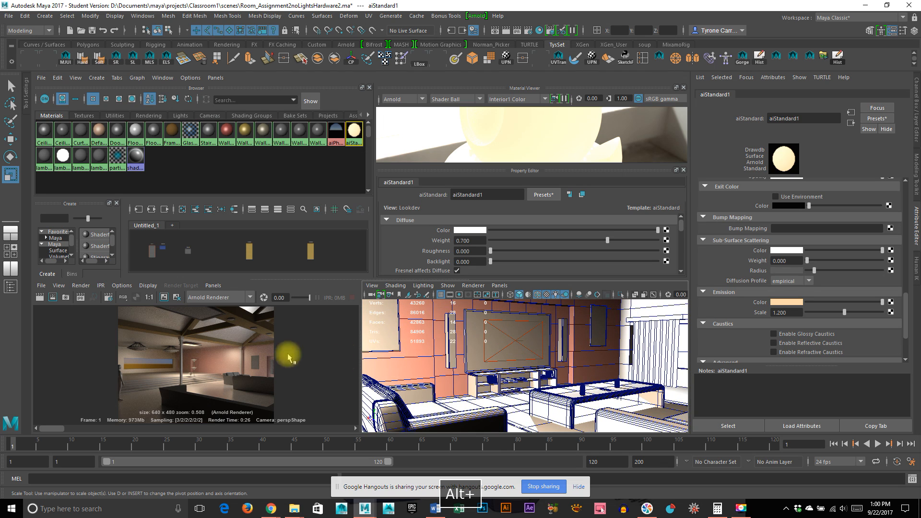
left_click_drag(51, 427, 205, 428)
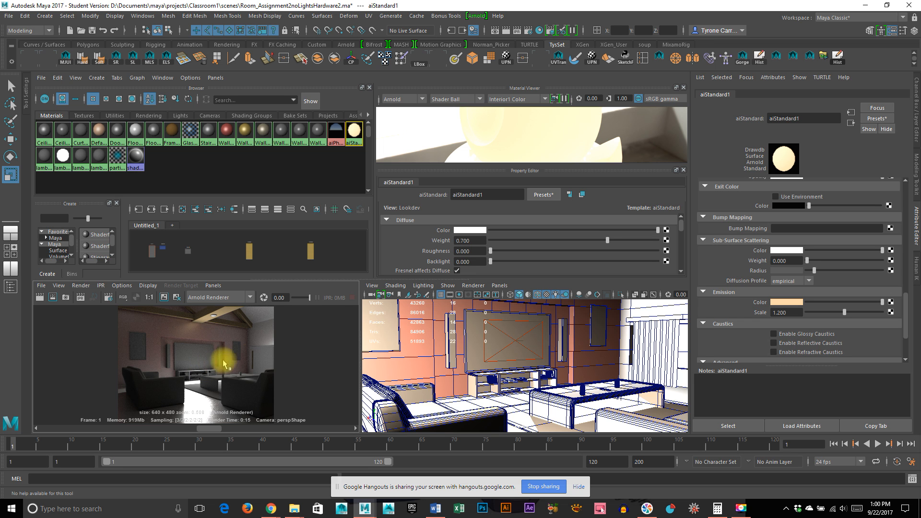
Frame the view across the coffee table and sofas toward the ceiling lights and render it with Arnold
left_click_drag(590, 376, 507, 372, "alt")
left_click(255, 365)
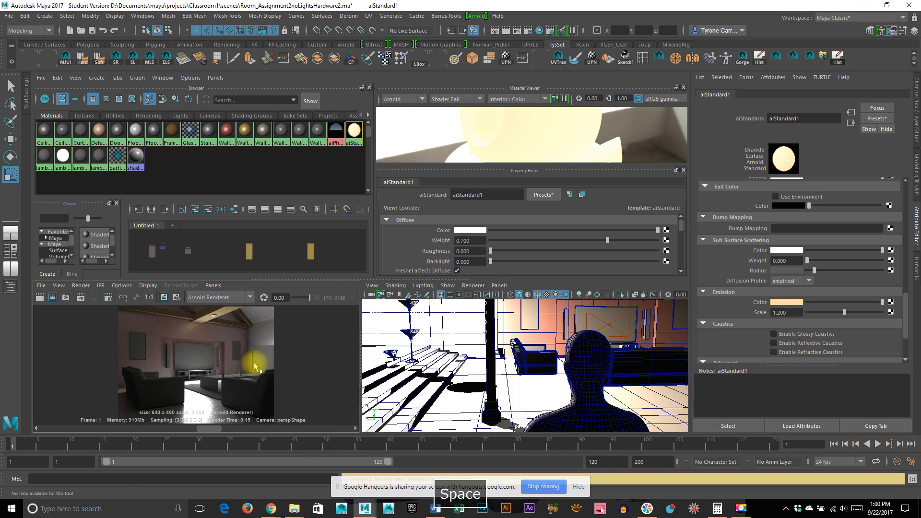
key("space")
key("space")
left_click_drag(599, 379, 454, 370, "alt")
scroll(451, 373, "up", 4)
middle_click_drag(465, 377, 476, 388, "alt")
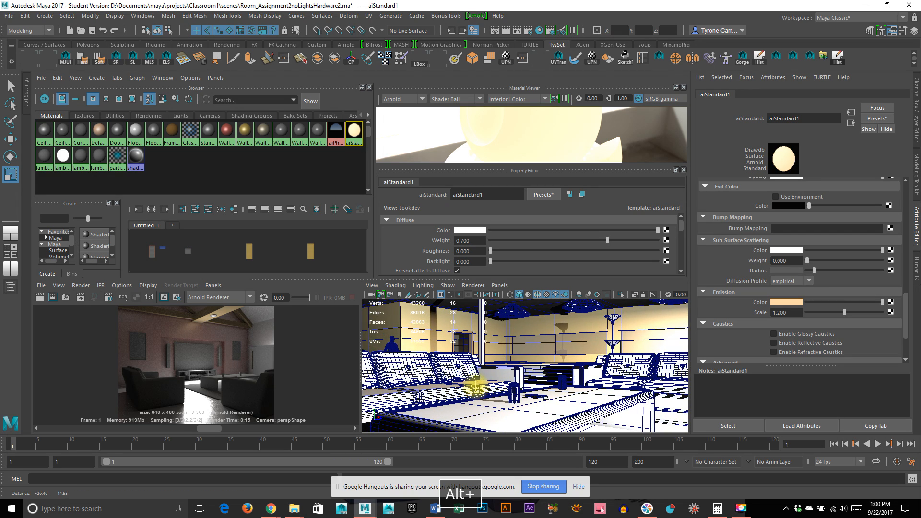
key("space")
key("space")
key("space")
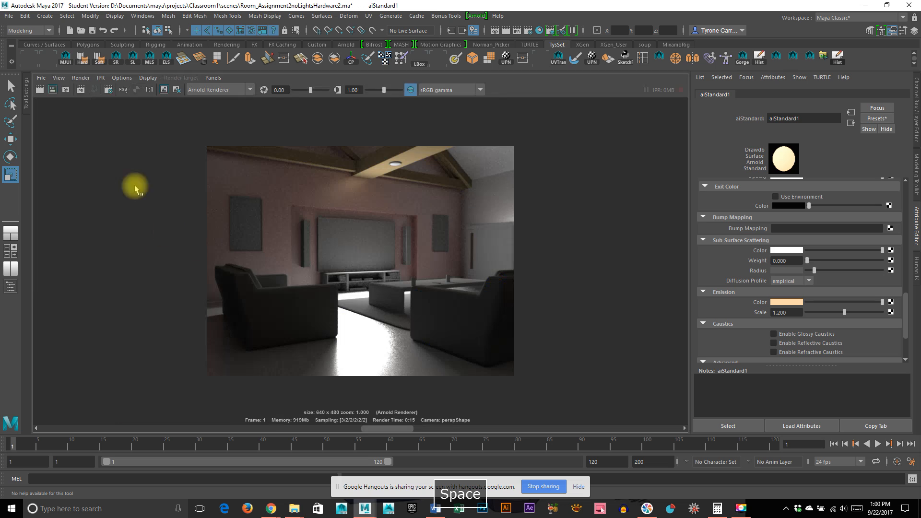
left_click(41, 90)
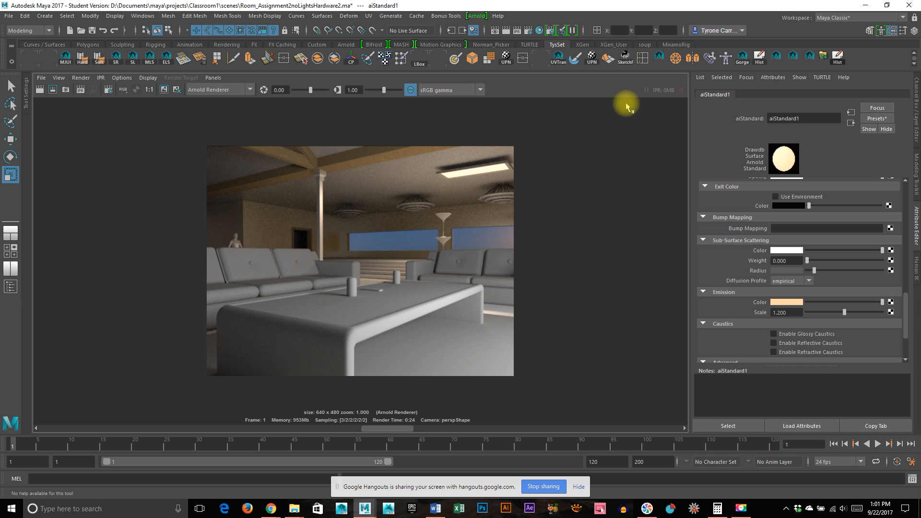
left_click(502, 280)
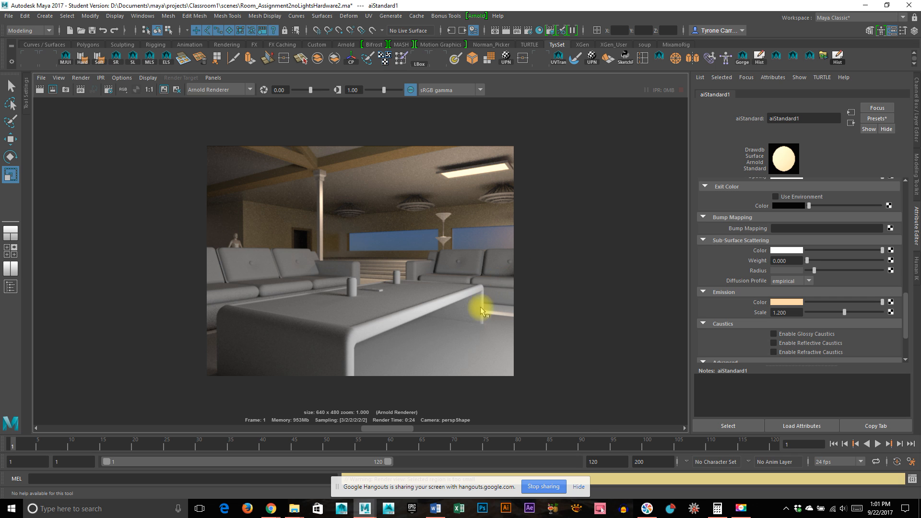
Select the area light in front of the television and reframe the view across the coffee table and sofas
key("space")
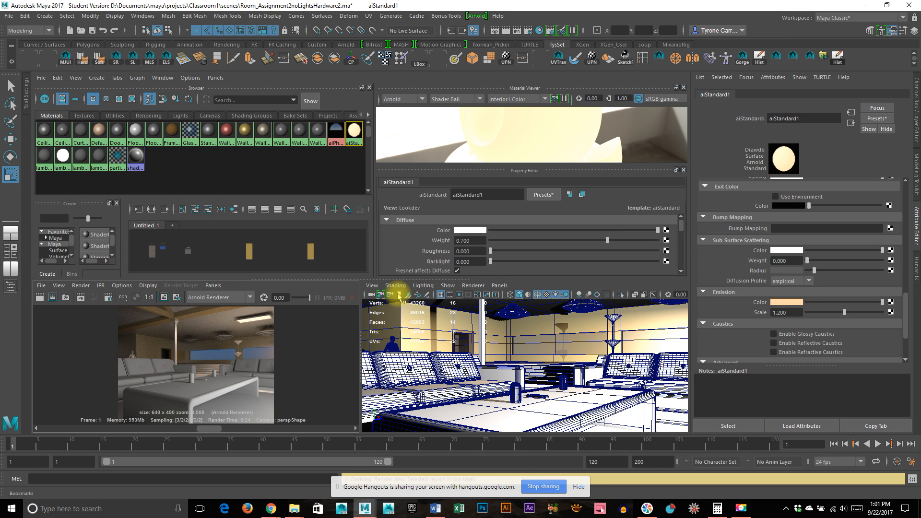
key("space")
left_click_drag(539, 353, 497, 350, "alt")
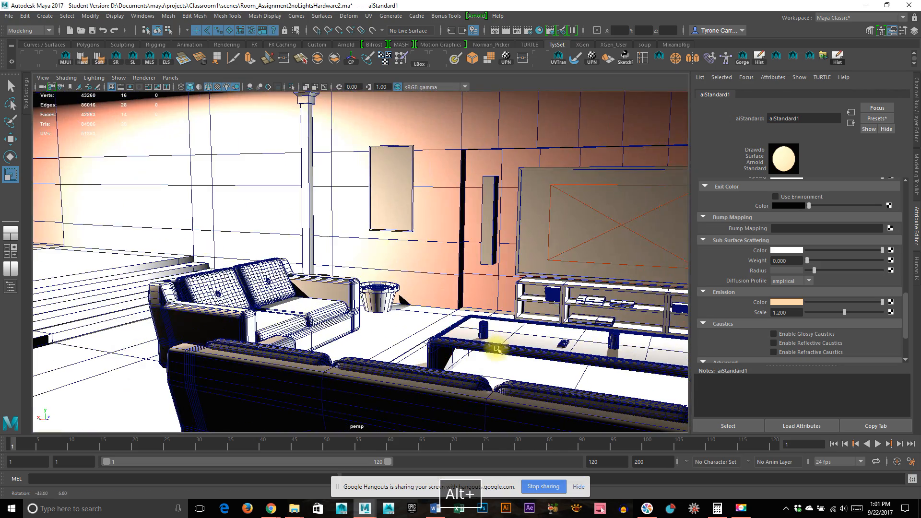
left_click(616, 226)
left_click_drag(637, 319, 585, 300, "alt")
middle_click_drag(584, 300, 616, 292, "alt")
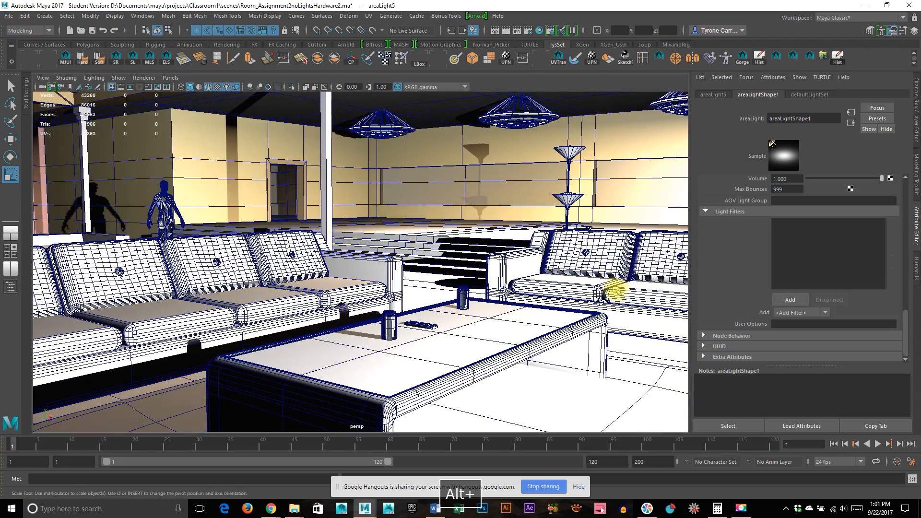
right_click_drag(518, 312, 551, 311, "alt")
left_click_drag(551, 312, 551, 287, "alt")
right_click_drag(551, 286, 540, 288, "alt")
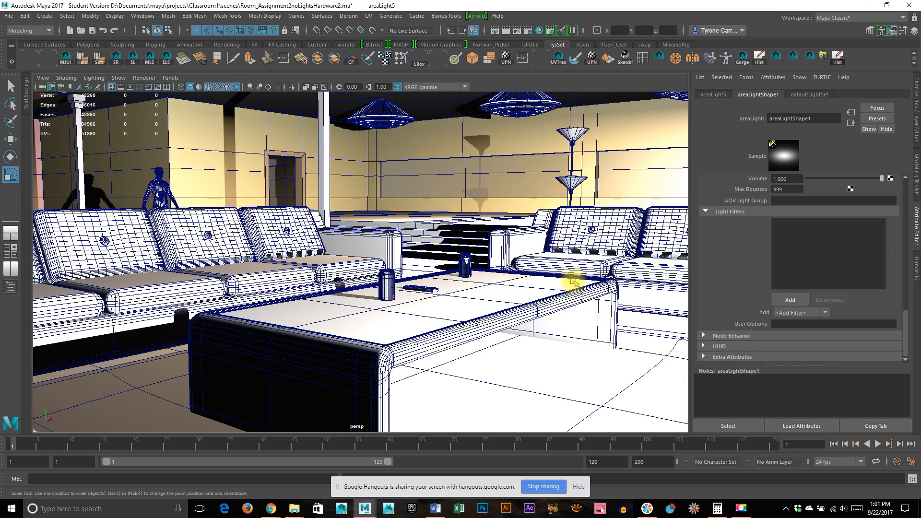
key("space")
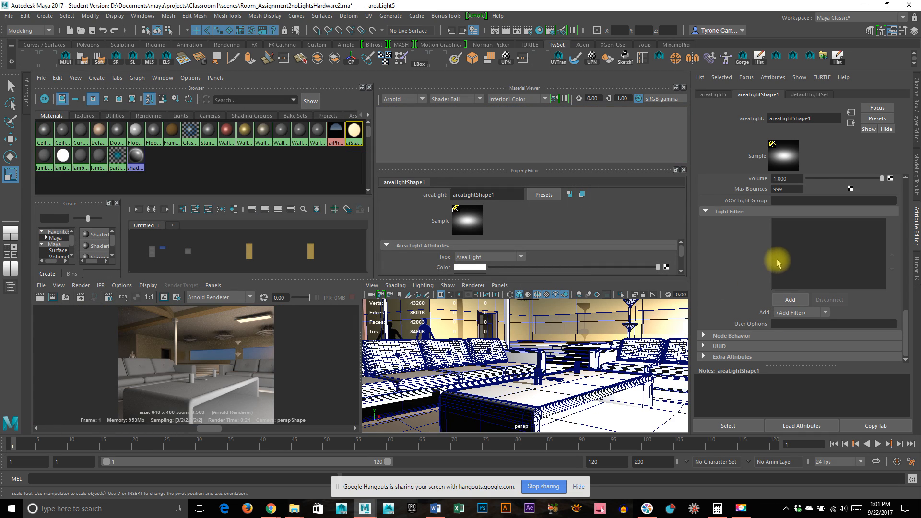
Turn on Normalize in the television area light's Arnold settings and re-render the view
scroll(780, 263, "up", 5)
scroll(838, 292, "up", 3)
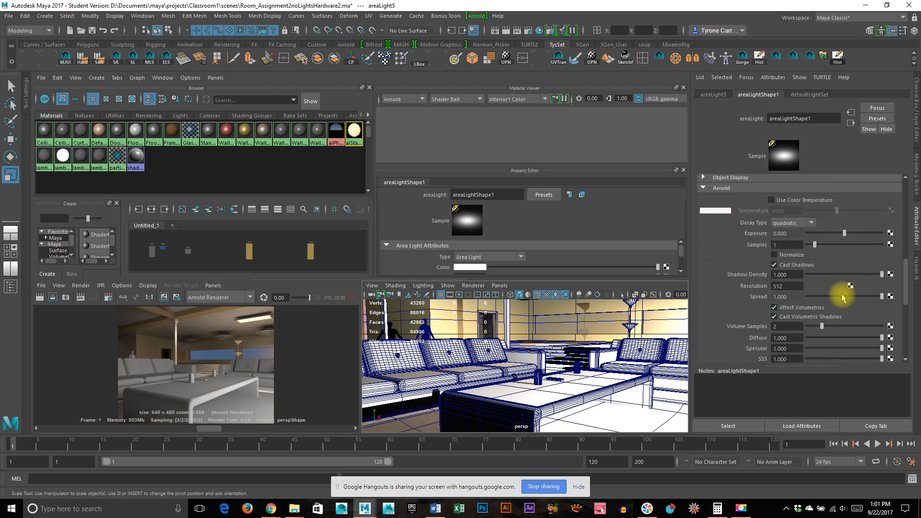
left_click(774, 284)
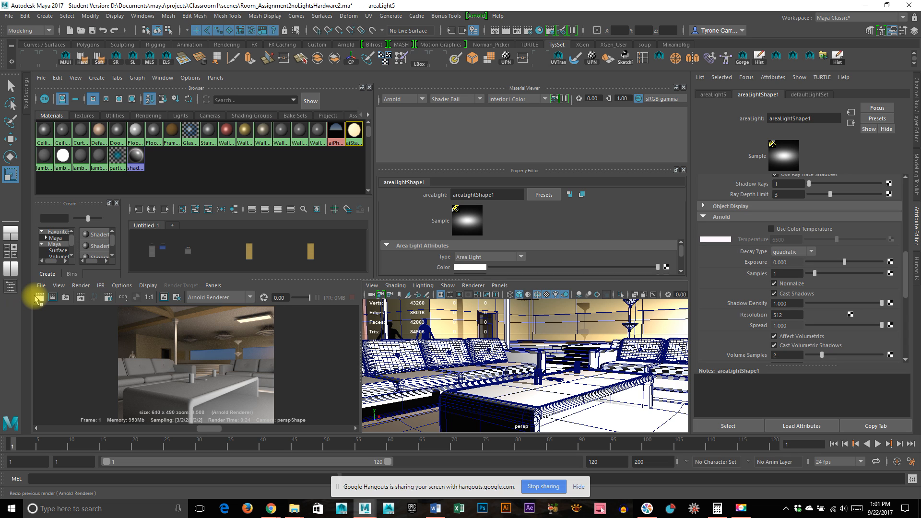
left_click(39, 298)
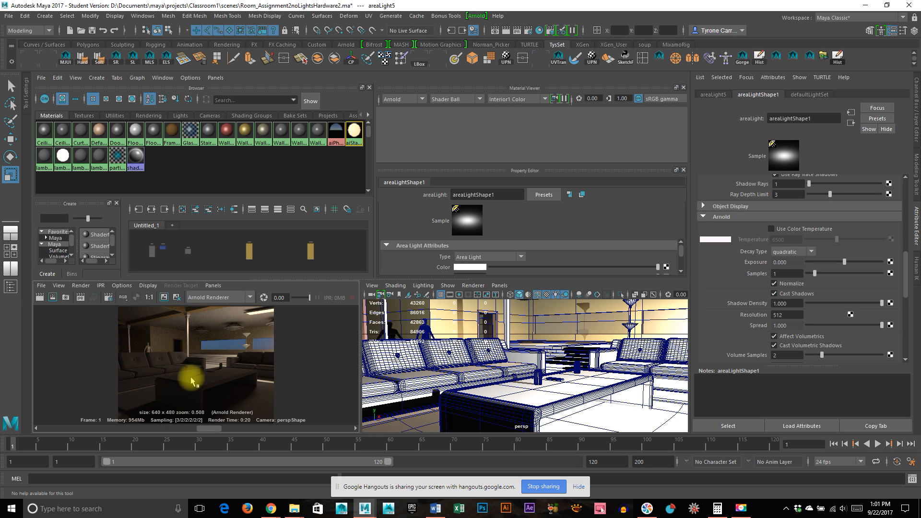
Examine the new render up close and bring up the television light's main area light attributes
key("space")
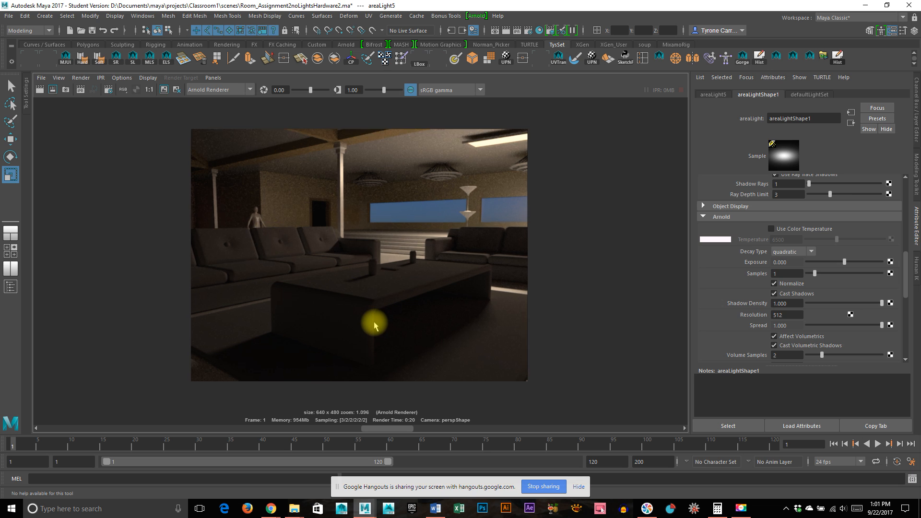
scroll(374, 326, "up", 1)
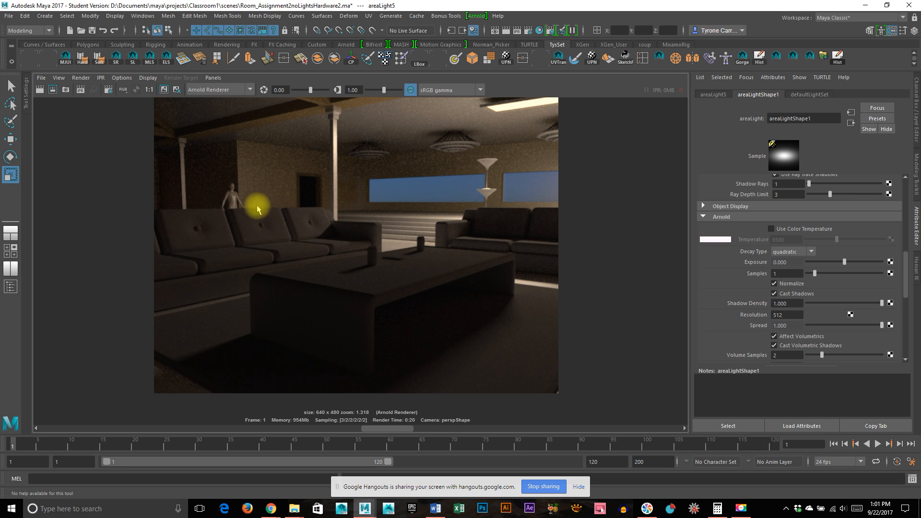
key("space")
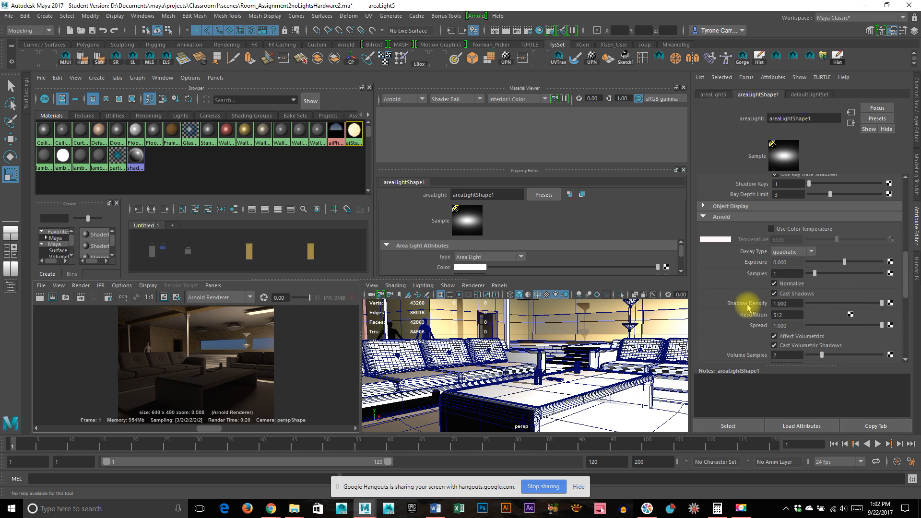
scroll(751, 307, "up", 6)
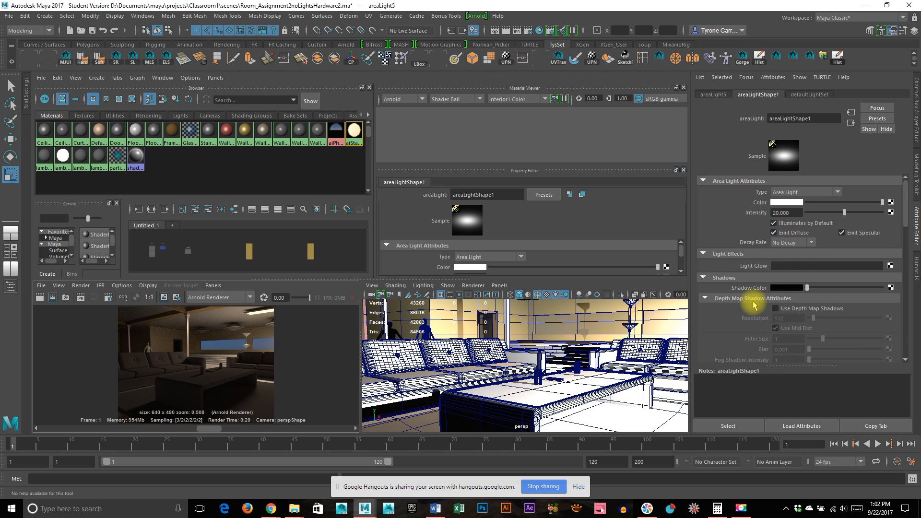
Set the television area light's intensity to 5000 and switch the perspective view to textured shading
double_click(789, 213)
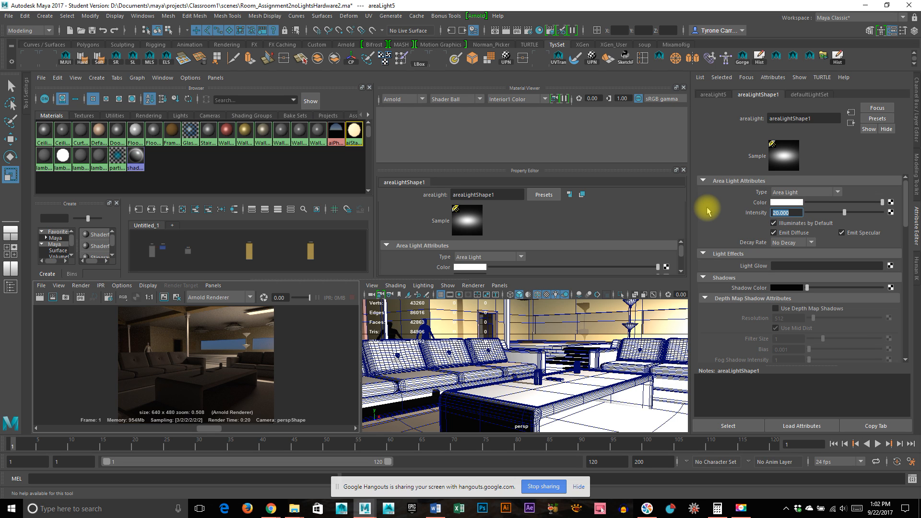
type("5000")
key("Return")
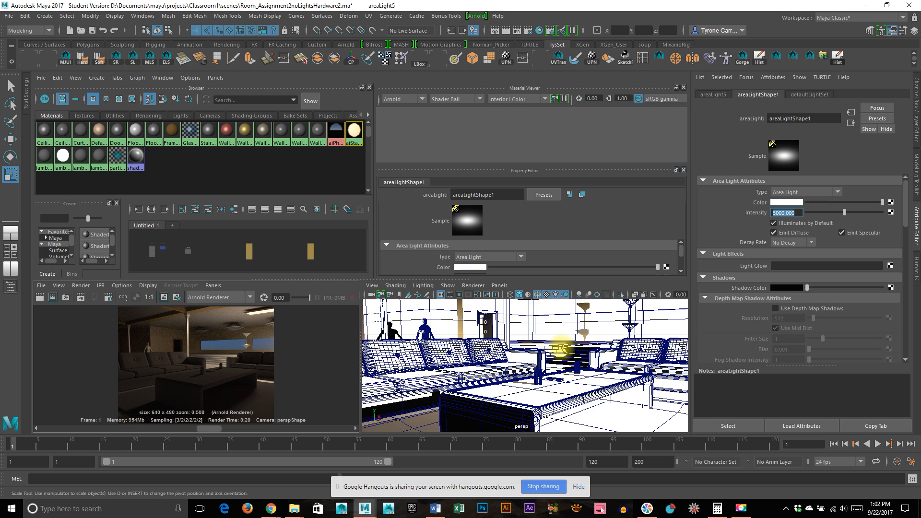
type("6")
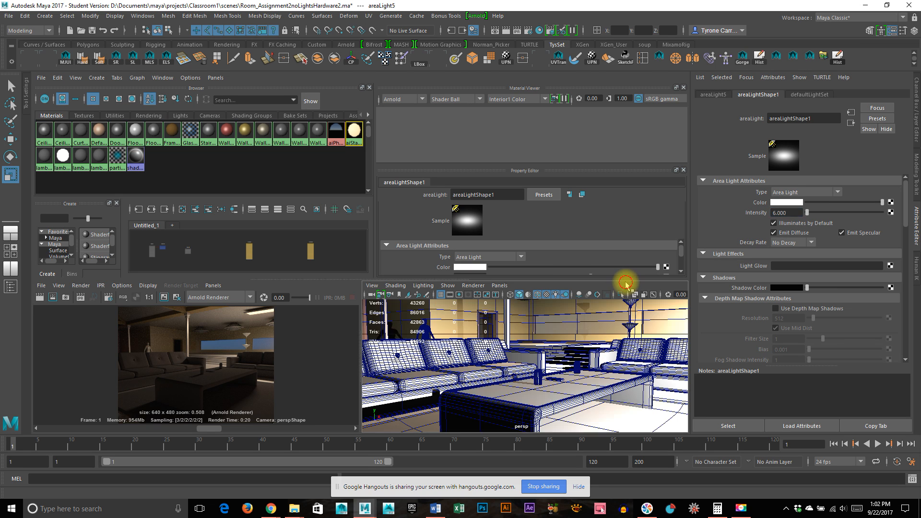
key("ctrl+z")
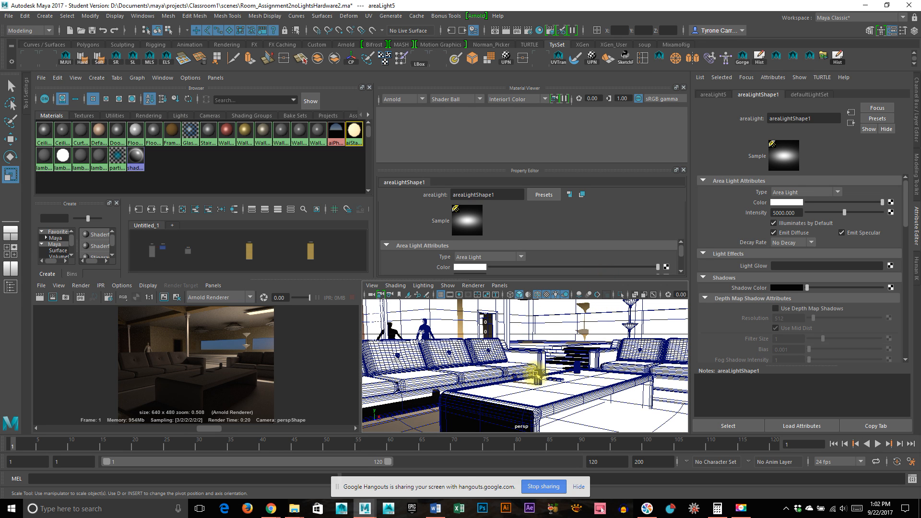
key("6")
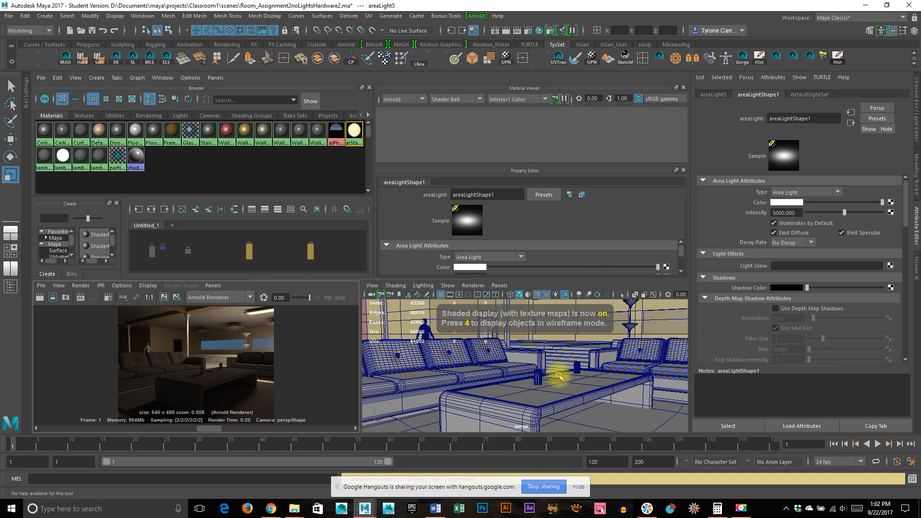
Enlarge the render view and test-render the room, stopping the render before it completes
key("space")
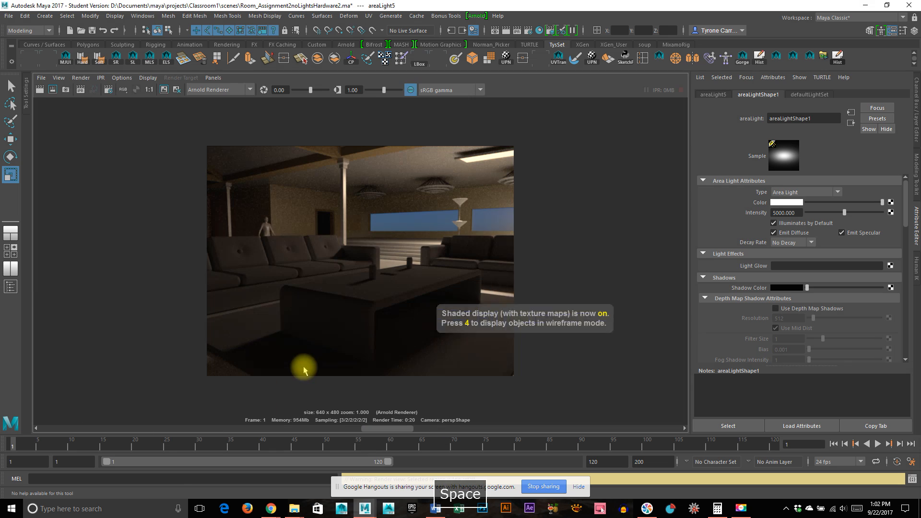
left_click(39, 91)
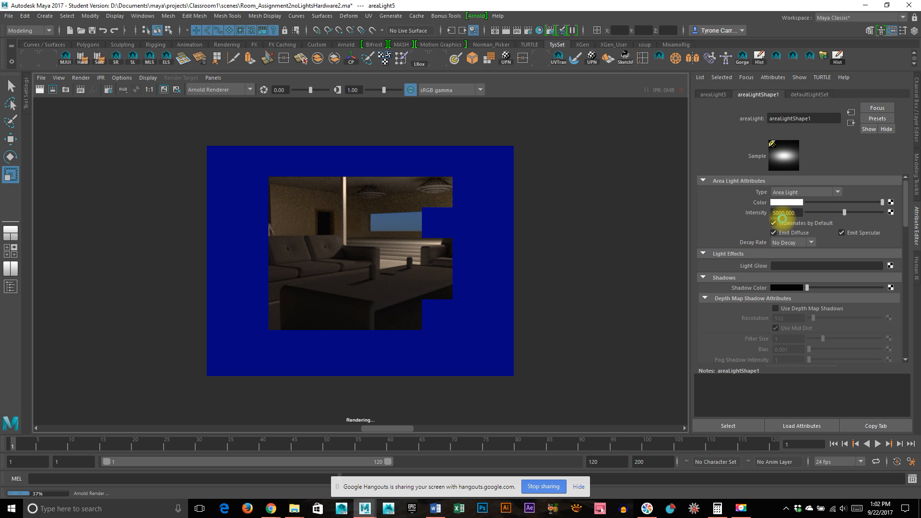
key("Escape")
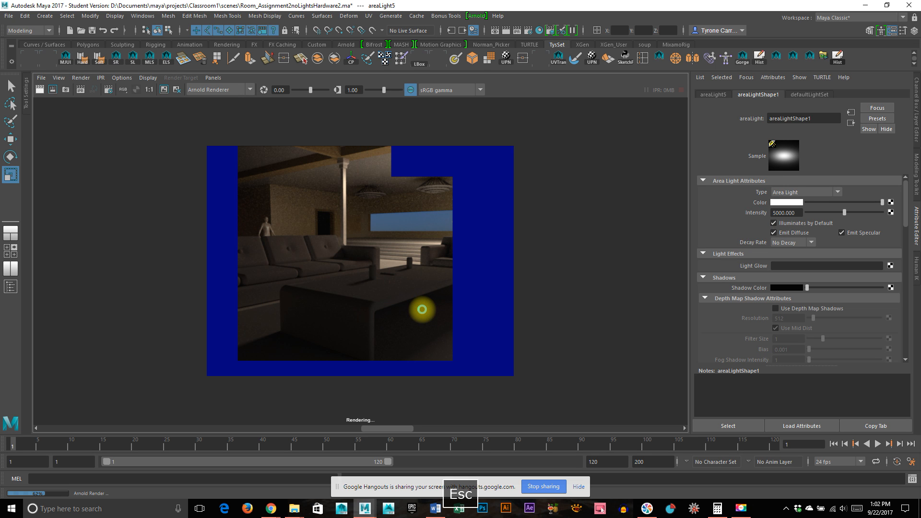
Raise the television area light's intensity to 50000 and re-render the view
left_click(780, 213)
type("0")
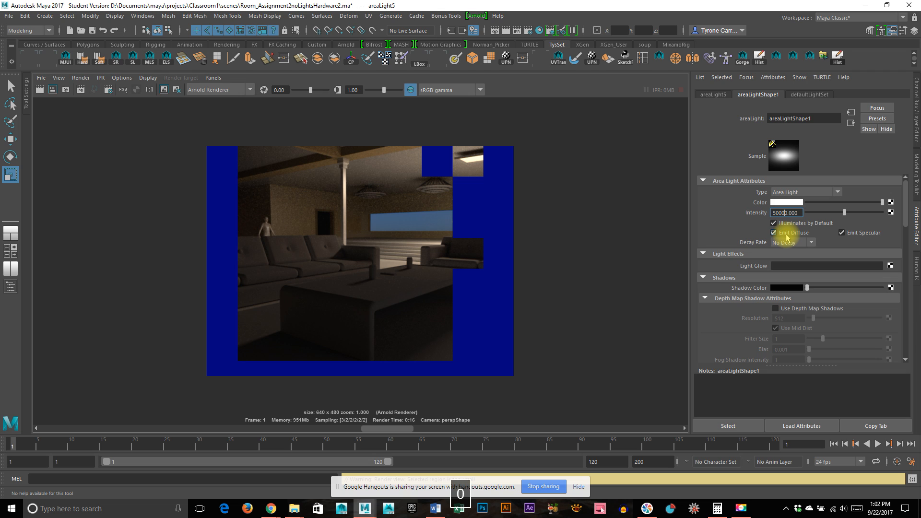
key("Return")
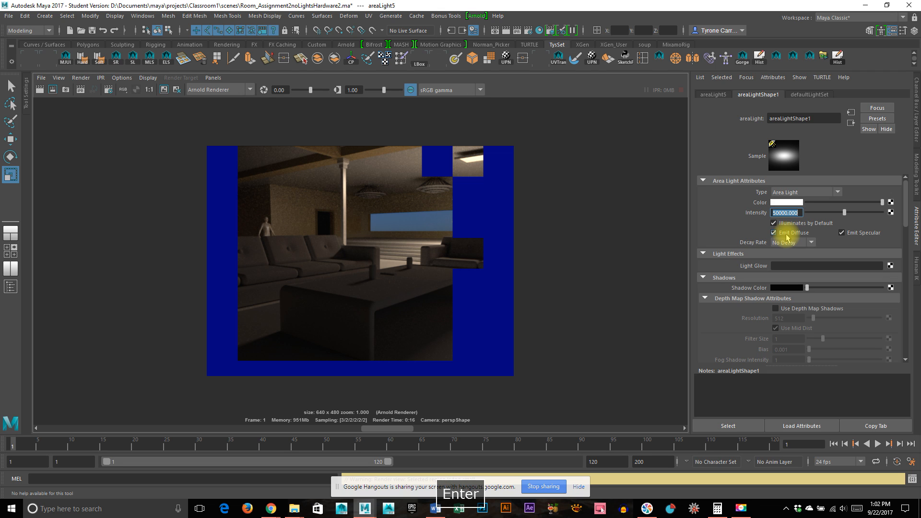
left_click(40, 90)
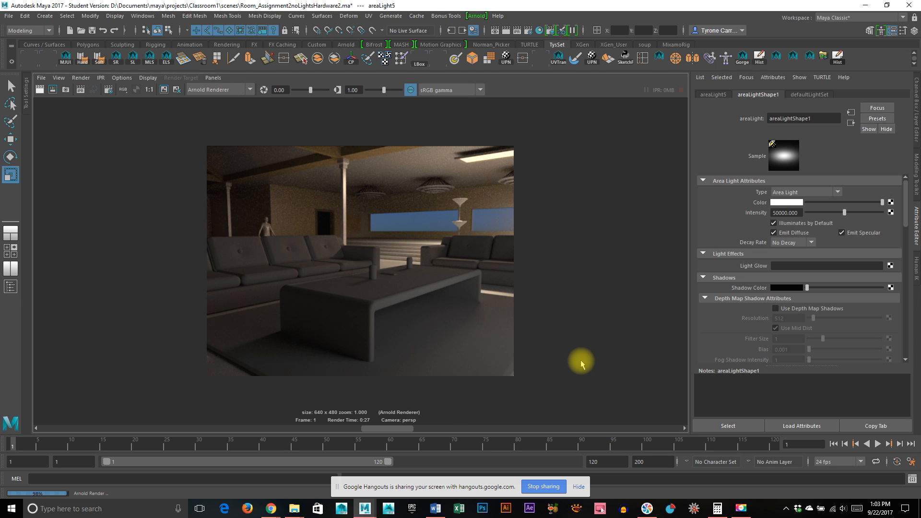
left_click(164, 90)
left_click(331, 310)
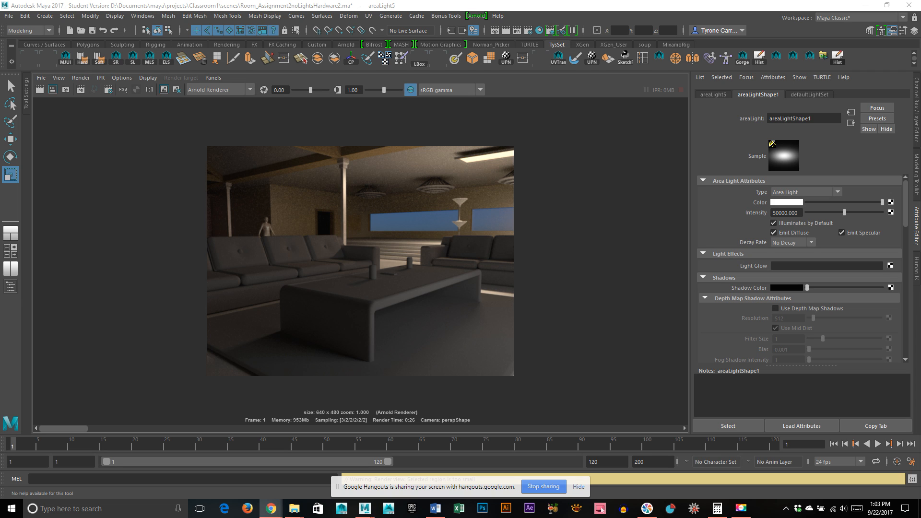
type("form")
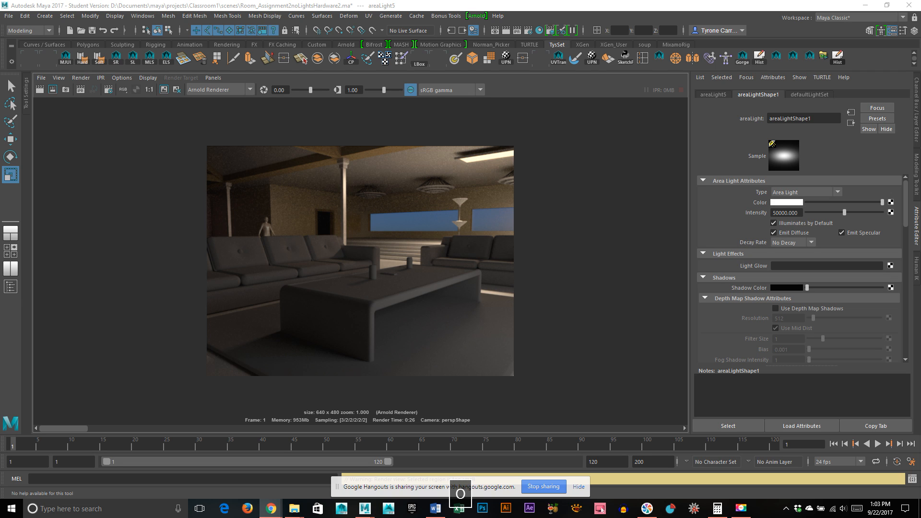
key("BackSpace")
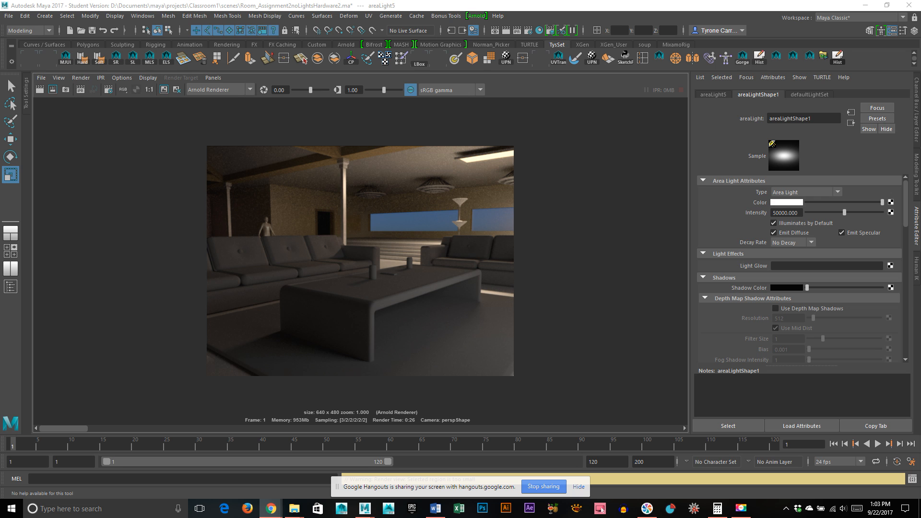
Raise the television light's Arnold exposure to about 3.301 and re-render the view
scroll(867, 250, "down", 8)
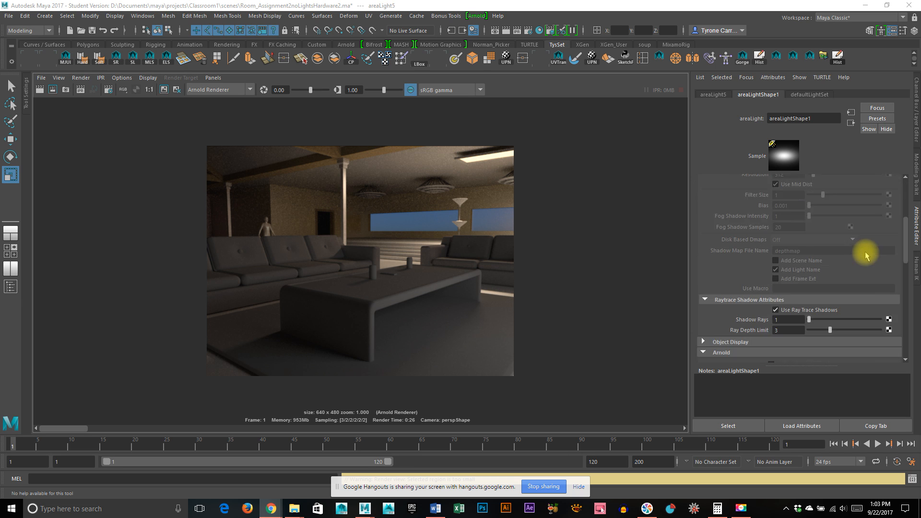
scroll(828, 312, "down", 3)
scroll(829, 315, "up", 3)
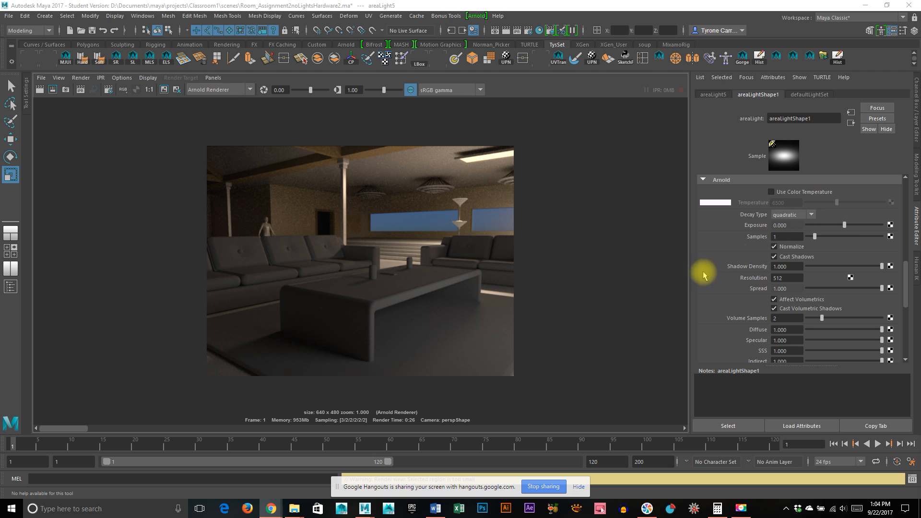
left_click_drag(845, 225, 868, 226)
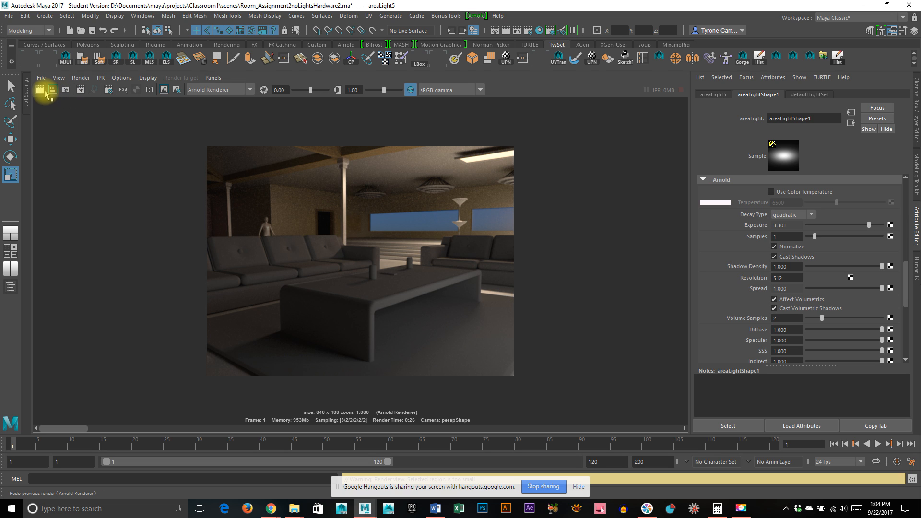
left_click(42, 90)
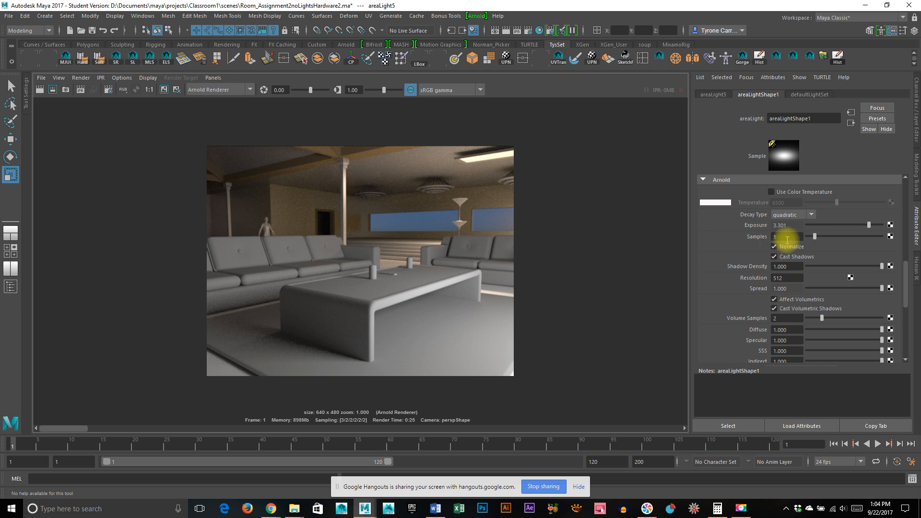
Set the television light's Arnold exposure to about 1.797, re-render the view and inspect the table and sofas up close
left_click_drag(869, 225, 858, 224)
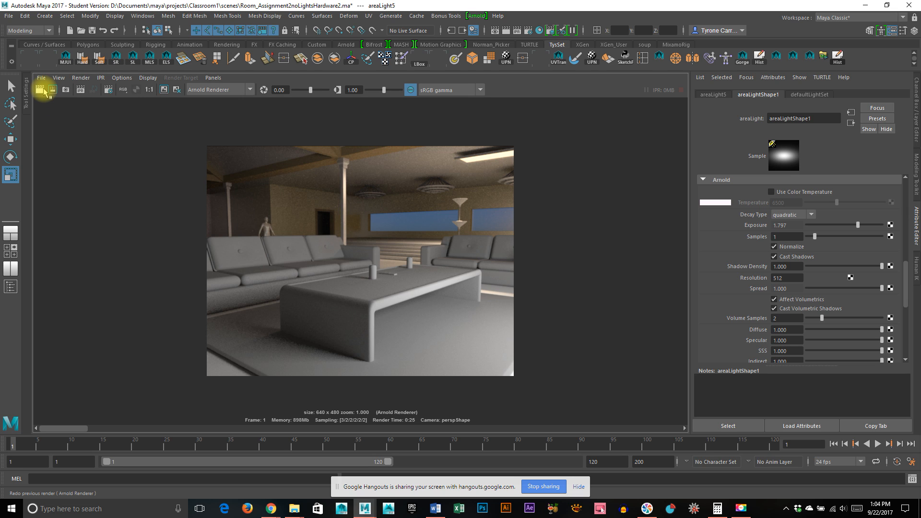
left_click(41, 89)
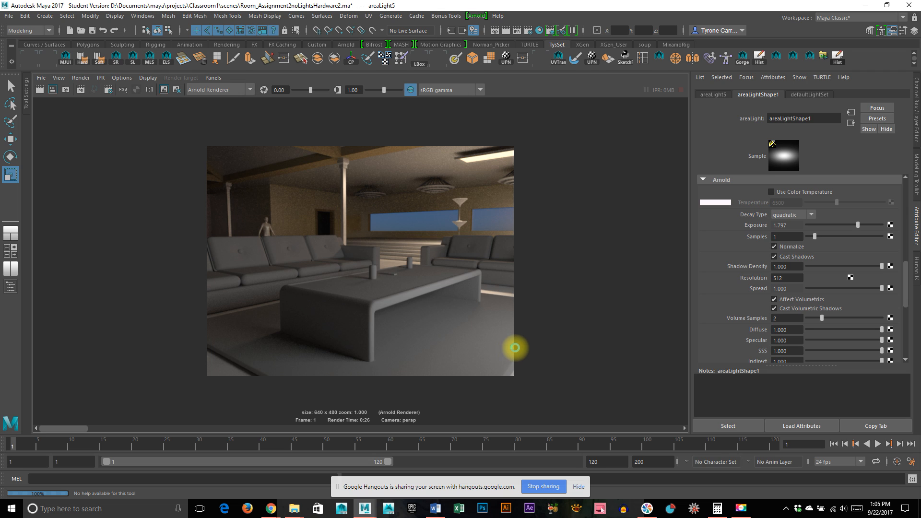
left_click(515, 347)
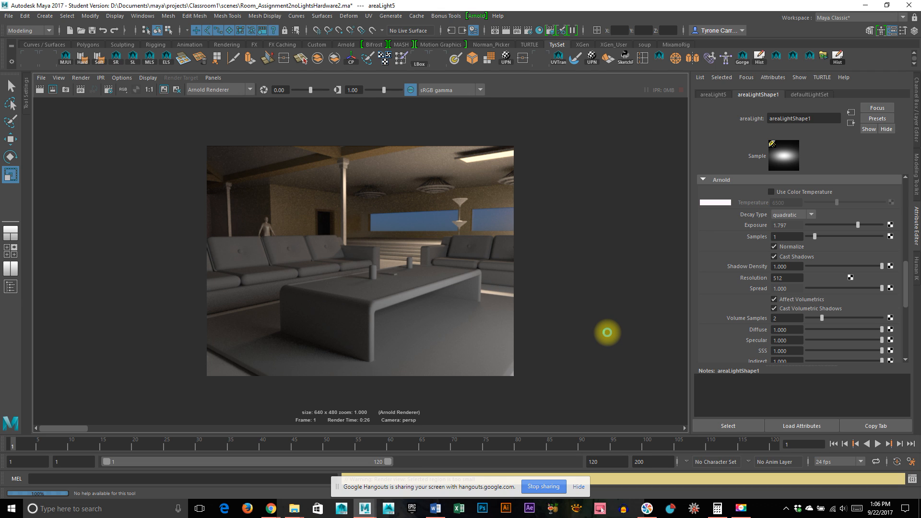
scroll(448, 290, "up", 3)
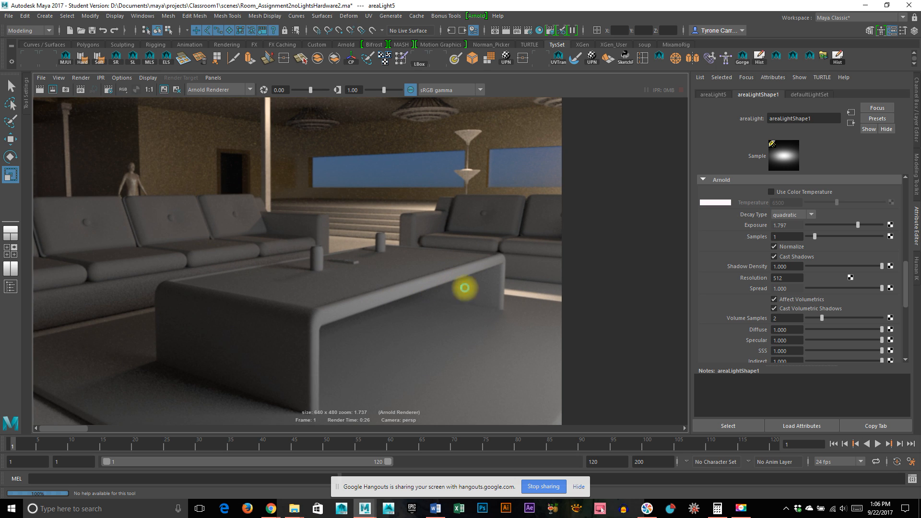
scroll(448, 328, "down", 3)
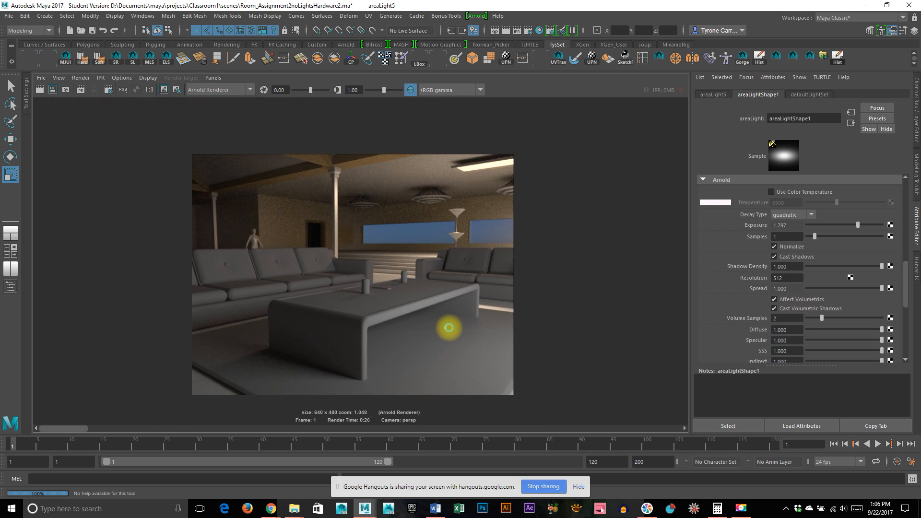
left_click(399, 291)
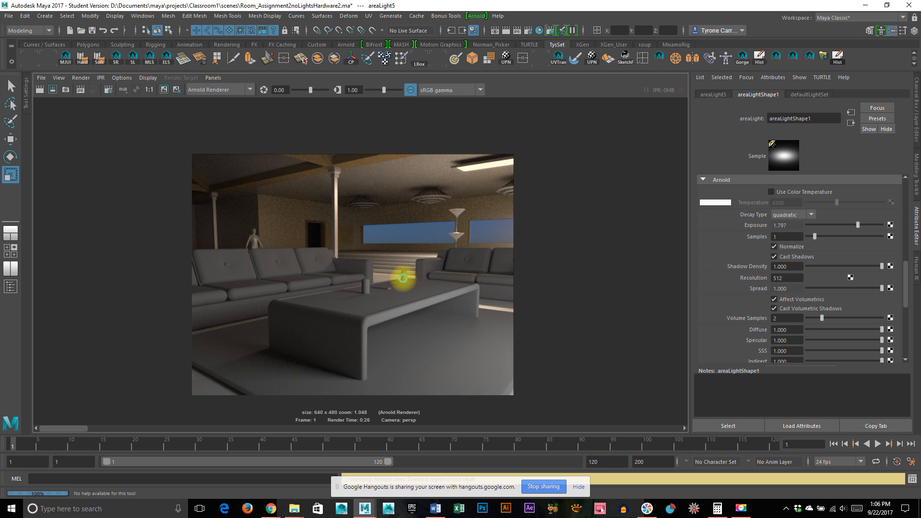
Return to the multi-panel layout, bring up the Arnold render settings clear of the viewport and review the sampling and ray depth options
key("space")
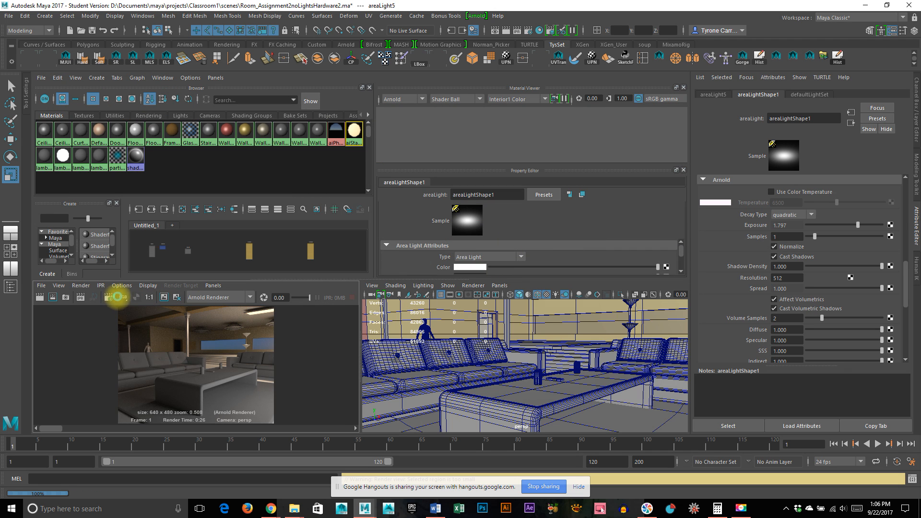
left_click(106, 297)
left_click_drag(552, 277, 439, 65)
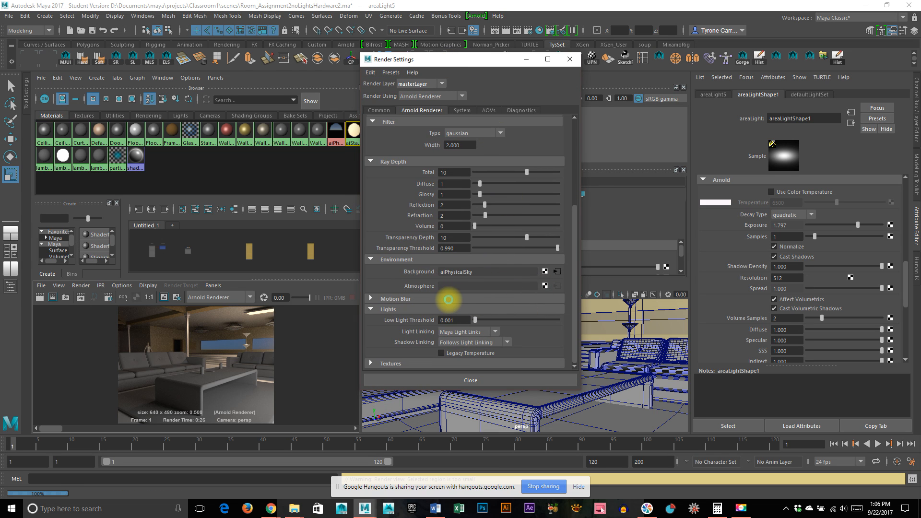
left_click_drag(576, 217, 580, 127)
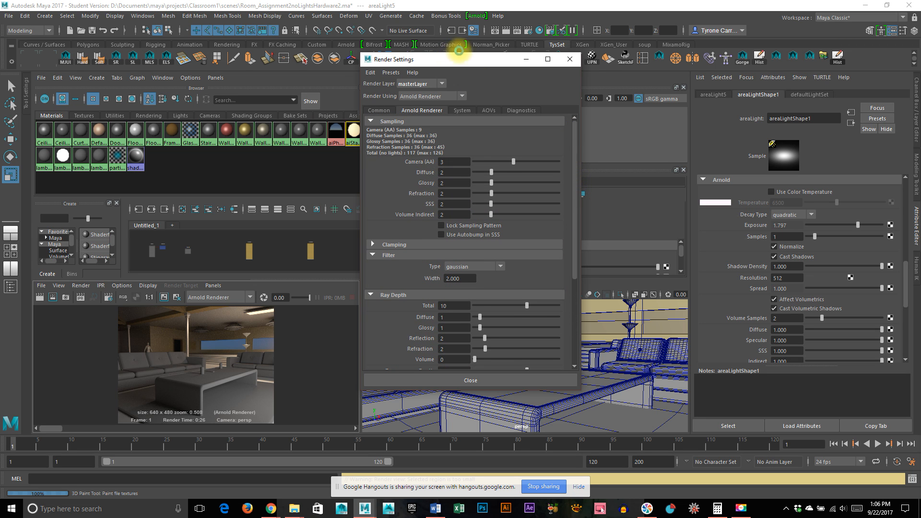
left_click_drag(461, 60, 702, 41)
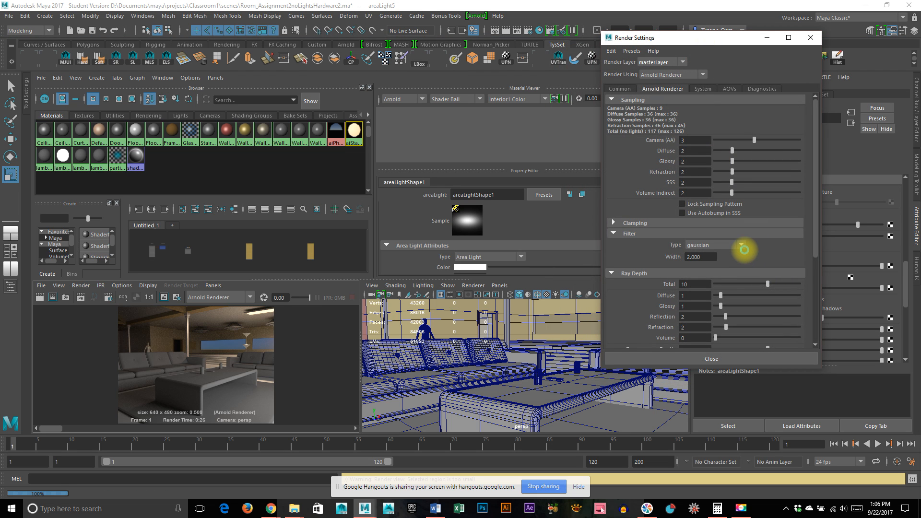
scroll(743, 250, "down", 5)
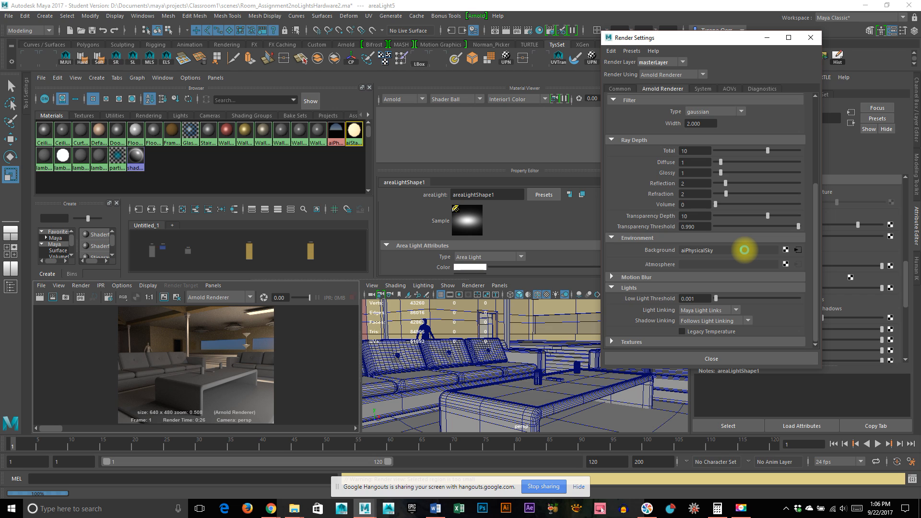
scroll(744, 249, "up", 5)
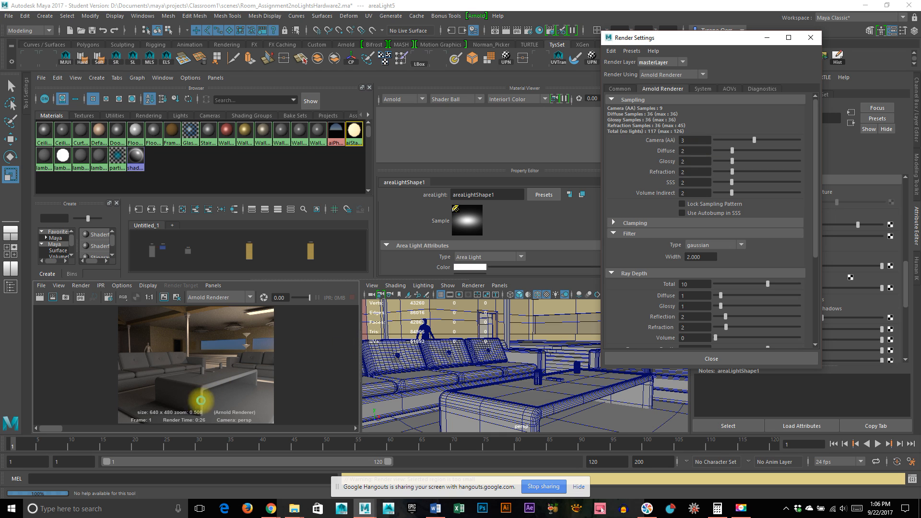
Set the Camera (AA) samples to 5 and re-render the view
left_click(688, 139)
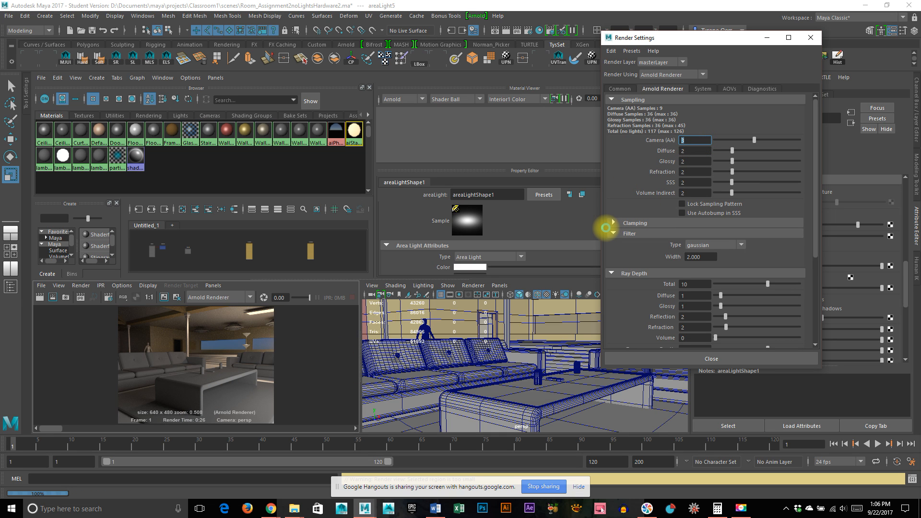
type("4")
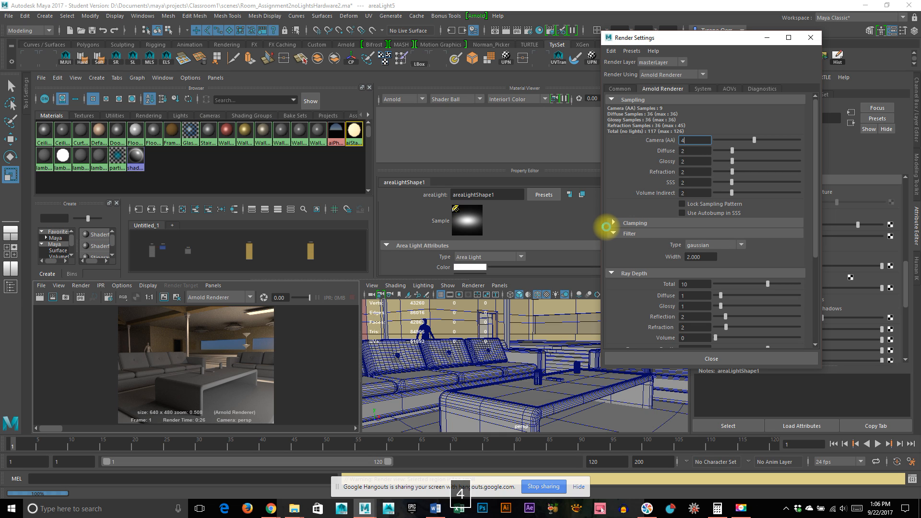
key("Return")
type("5")
key("Return")
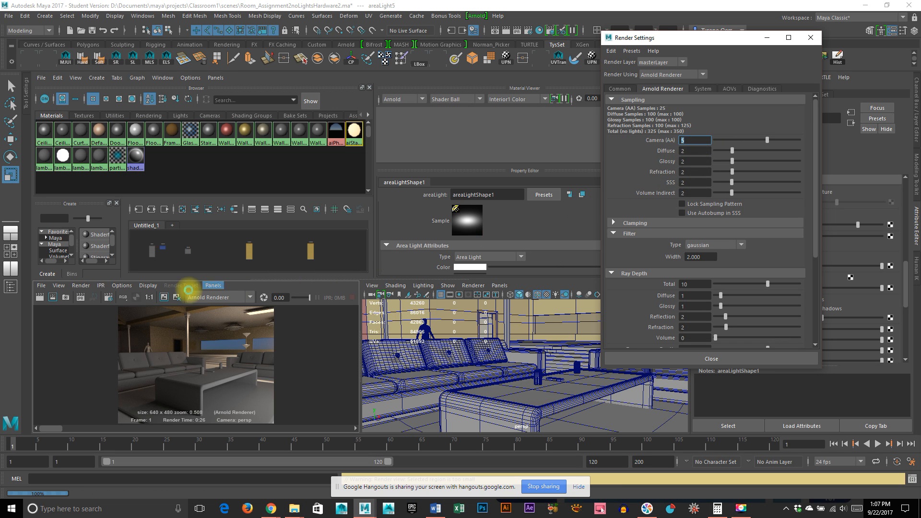
left_click(41, 297)
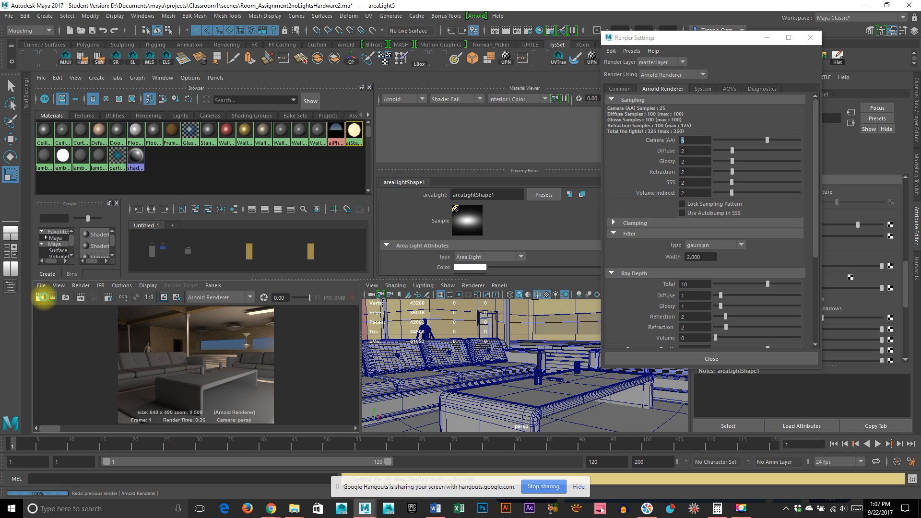
left_click(42, 297)
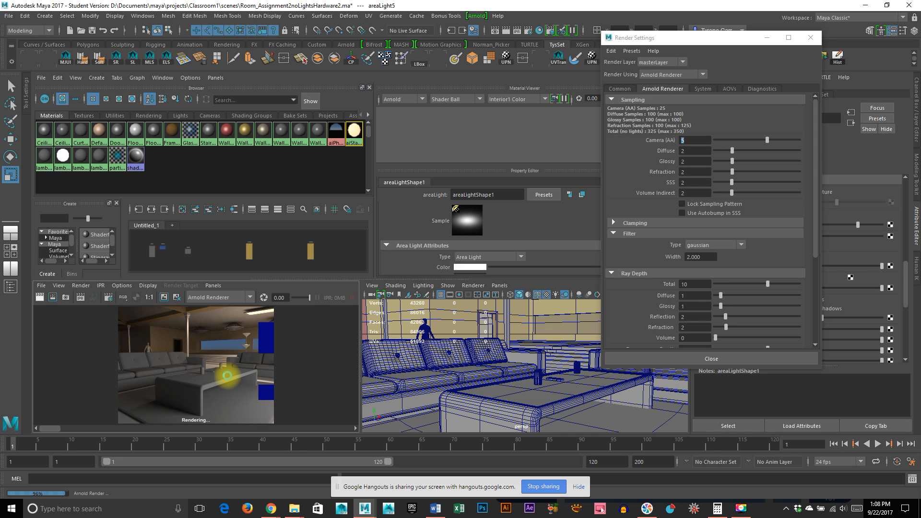
Enlarge the render view and compare the finished render with the previously stored one
key("space")
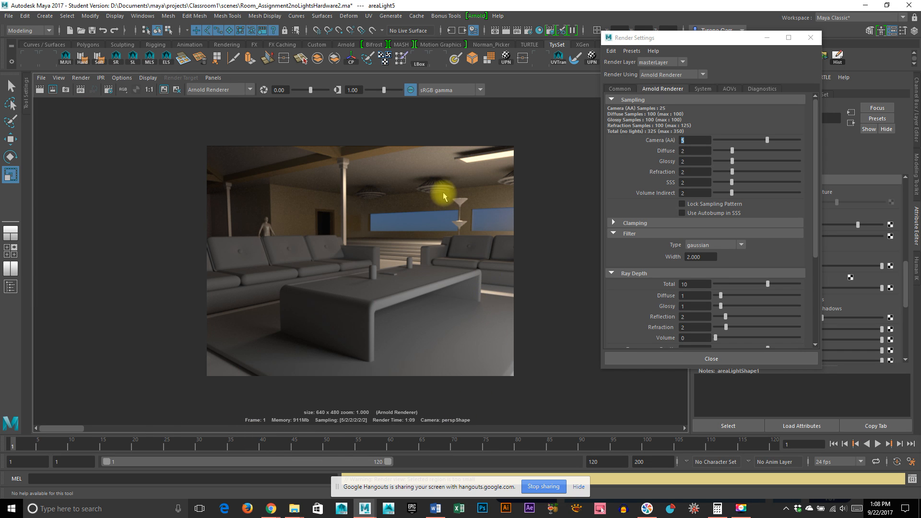
left_click_drag(72, 428, 137, 427)
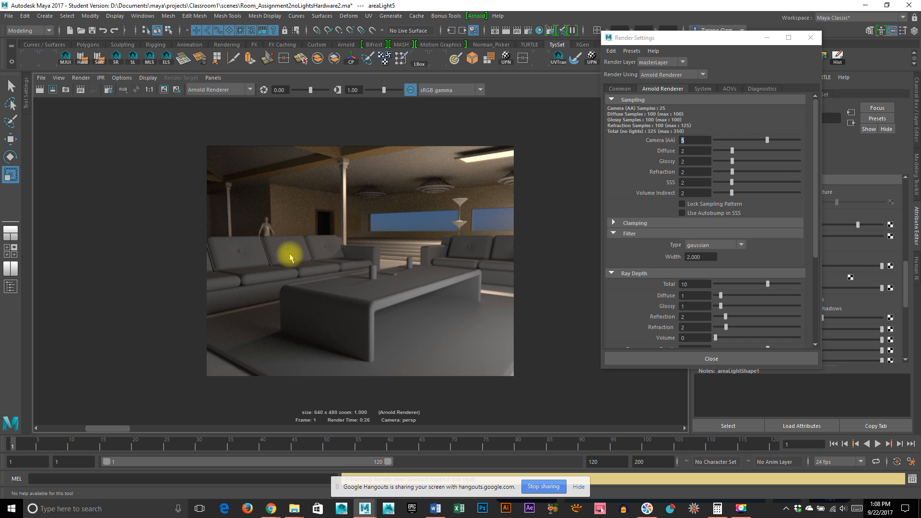
left_click_drag(114, 428, 5, 428)
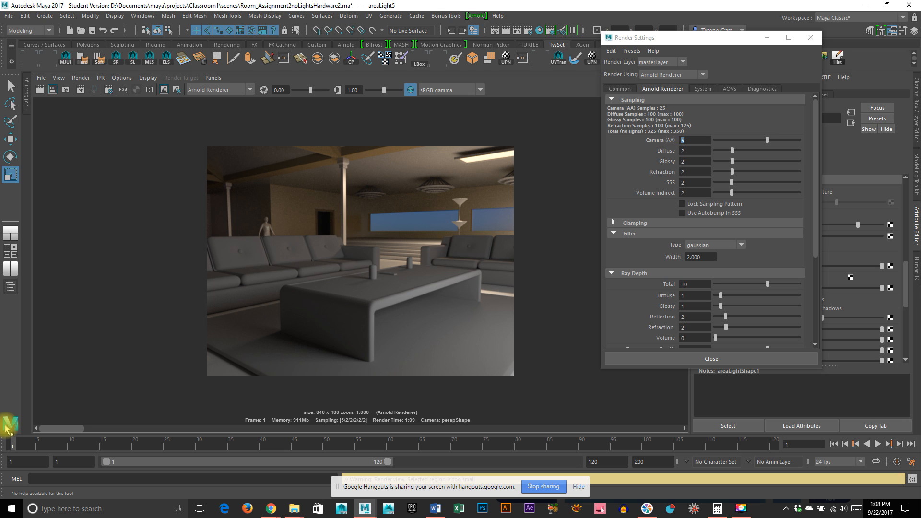
mouse_move(5, 428)
left_mouse_down()
mouse_move(109, 431)
mouse_move(2, 445)
left_mouse_up()
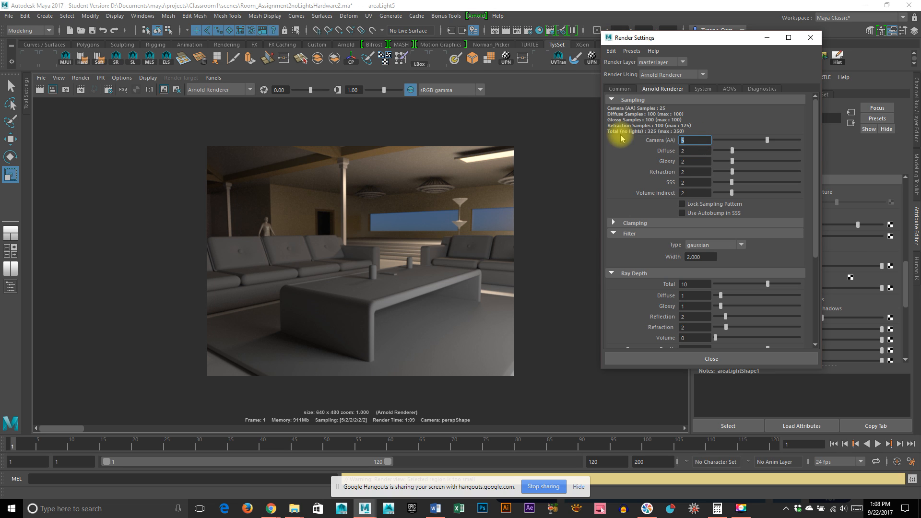
Set the Camera (AA) samples to 10, keep the current image, re-render the view and stop the render partway
type("10")
key("Return")
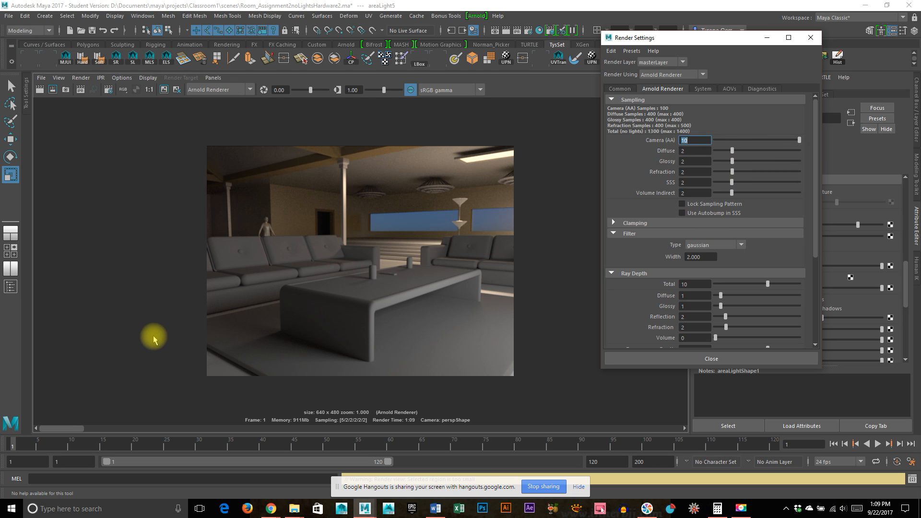
left_click(164, 90)
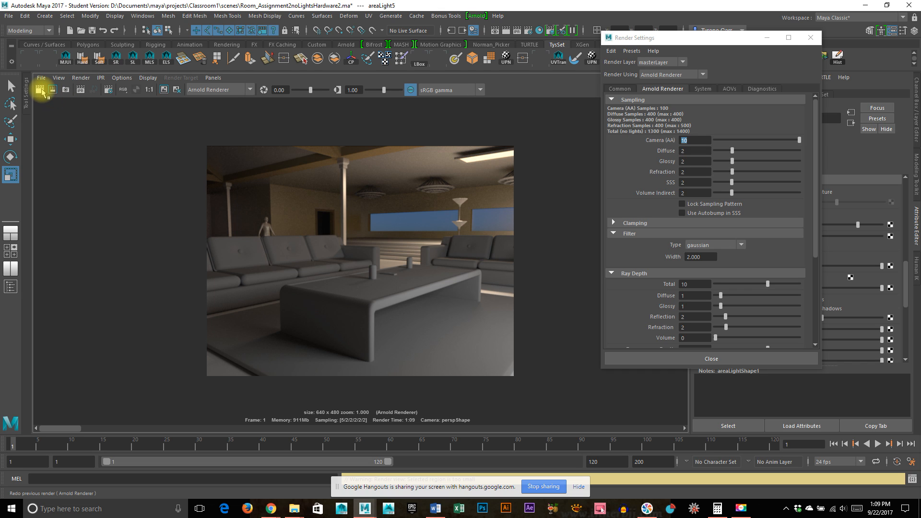
left_click(40, 91)
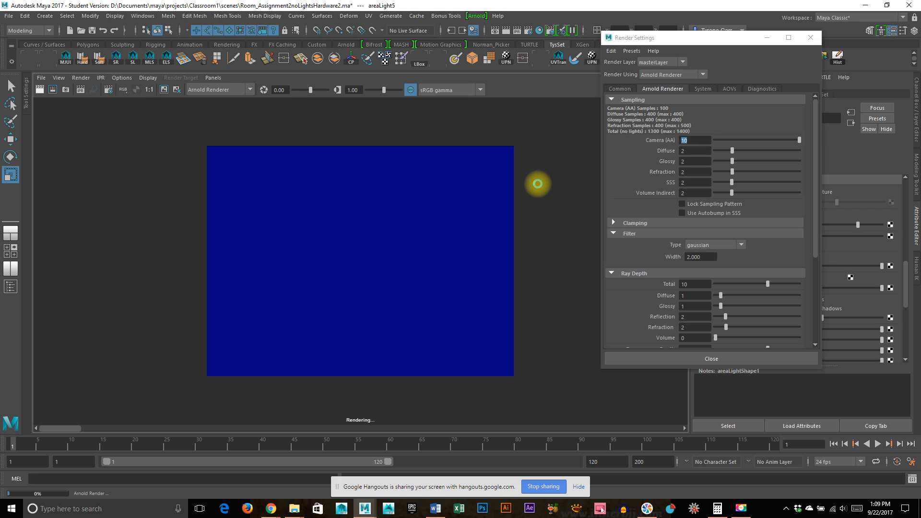
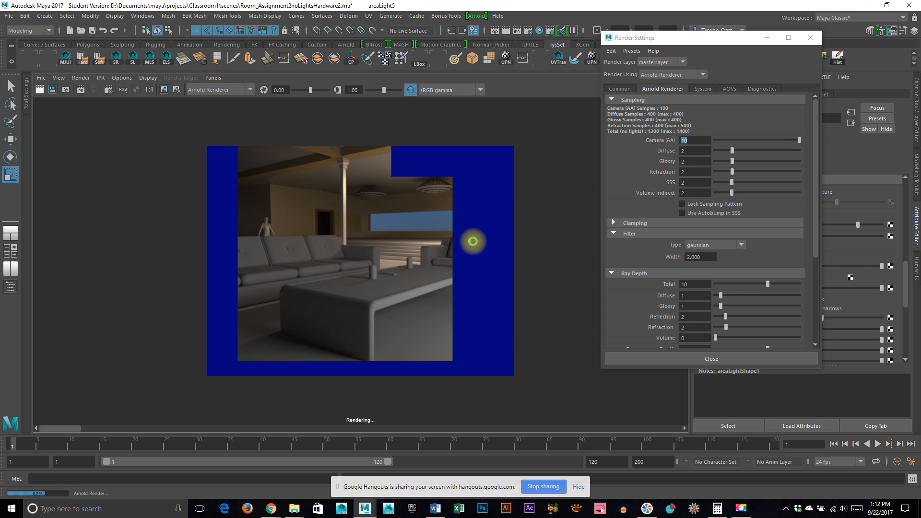
key("Escape")
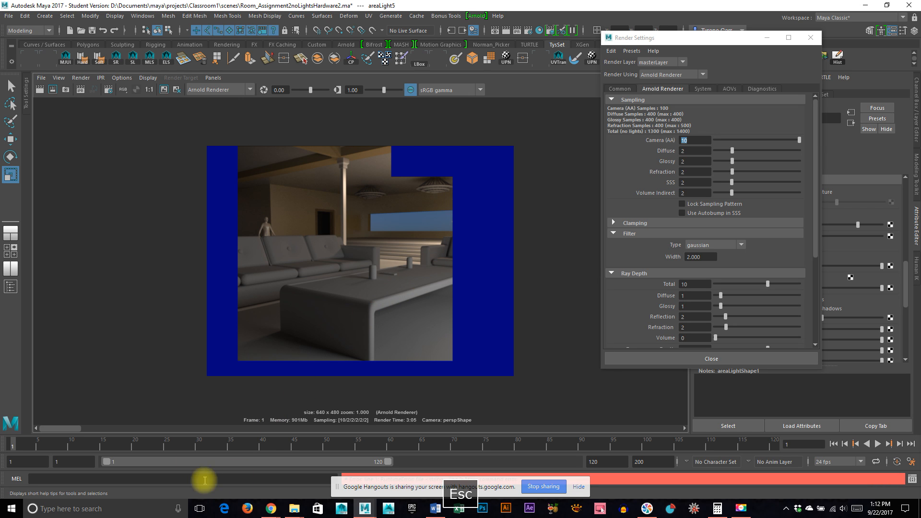
Zoom in on the partial render and compare it with a stored earlier render
scroll(329, 268, "up", 1)
scroll(329, 267, "up", 3)
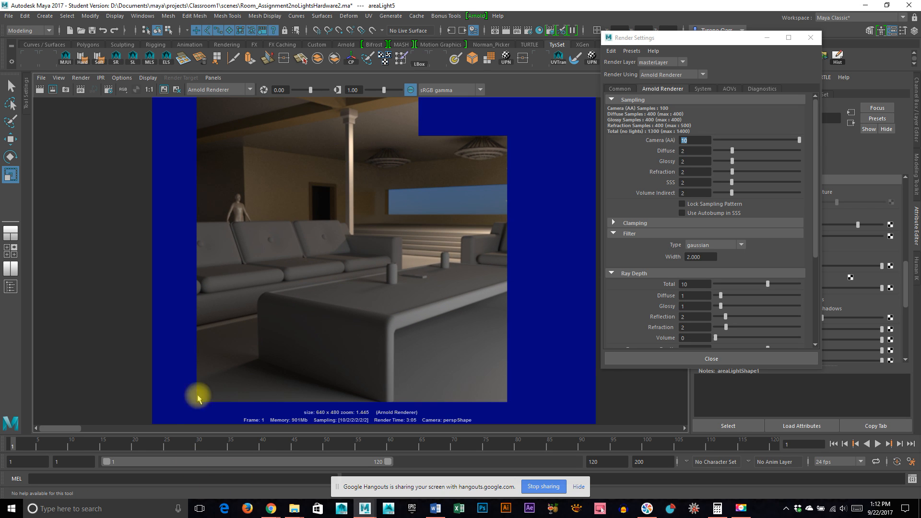
left_click_drag(99, 432, 166, 442)
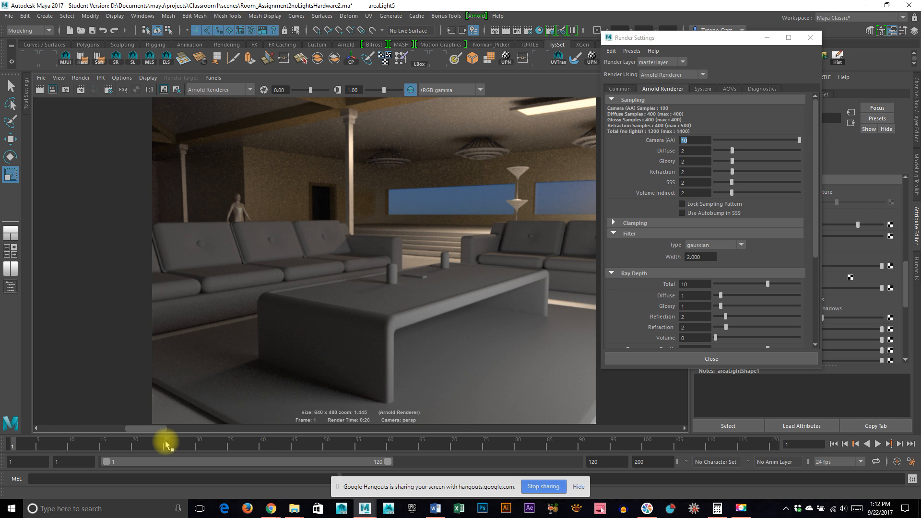
left_click_drag(165, 442, 71, 470)
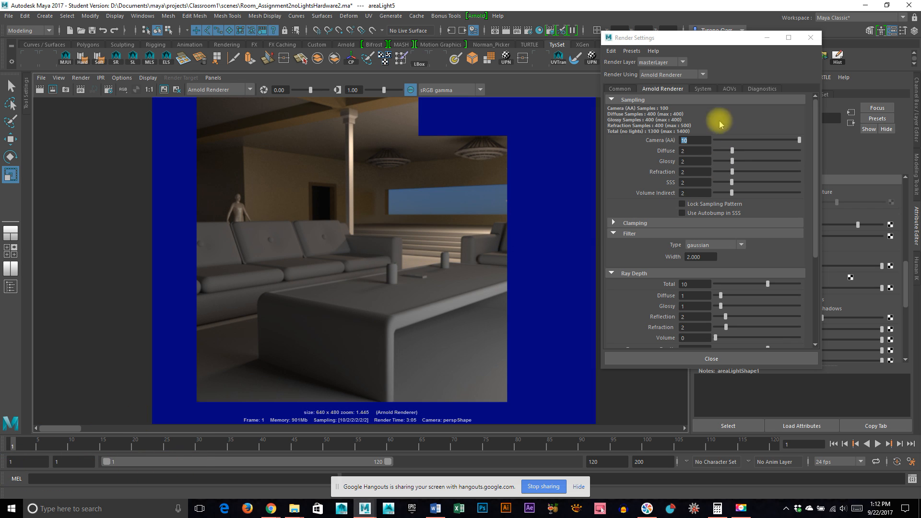
Set the Camera (AA) samples to 2 and Volume Indirect to 4, keep the current image and re-render the view
left_click(697, 139)
left_click_drag(697, 140, 669, 145)
type("2")
key("Return")
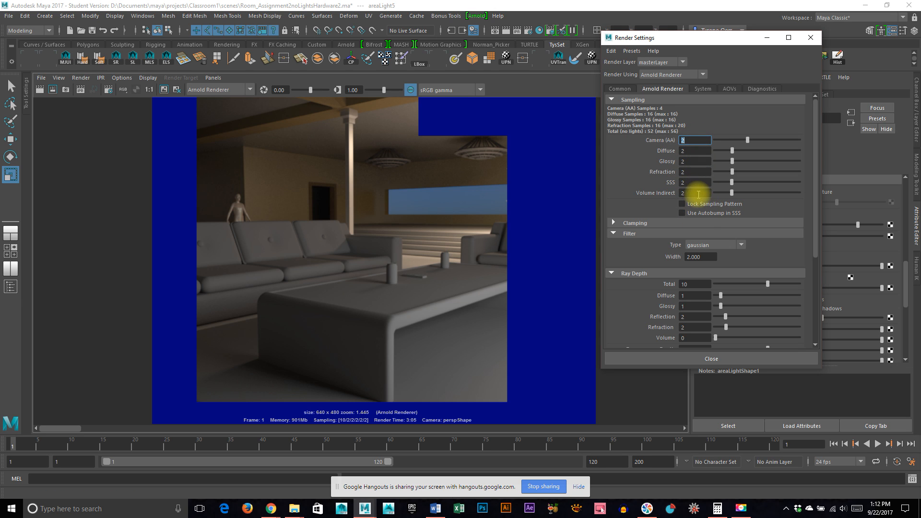
left_click(681, 193)
type("4")
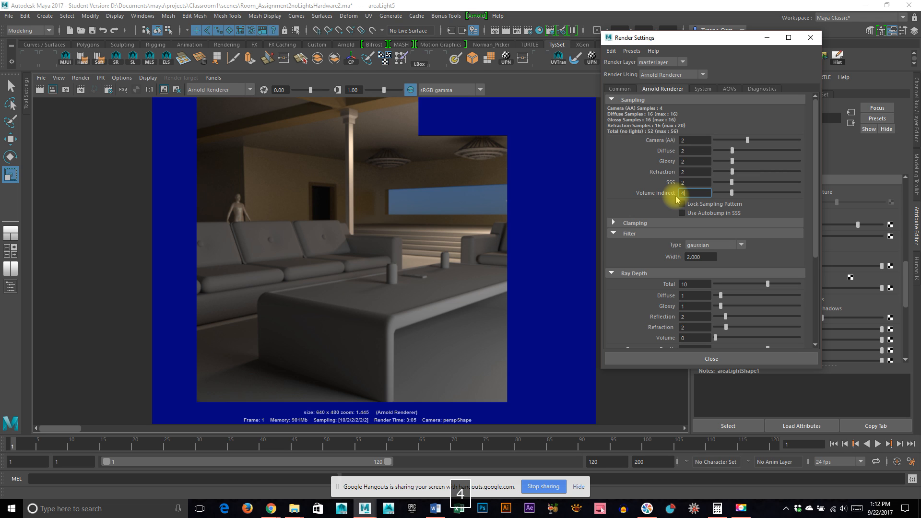
key("Return")
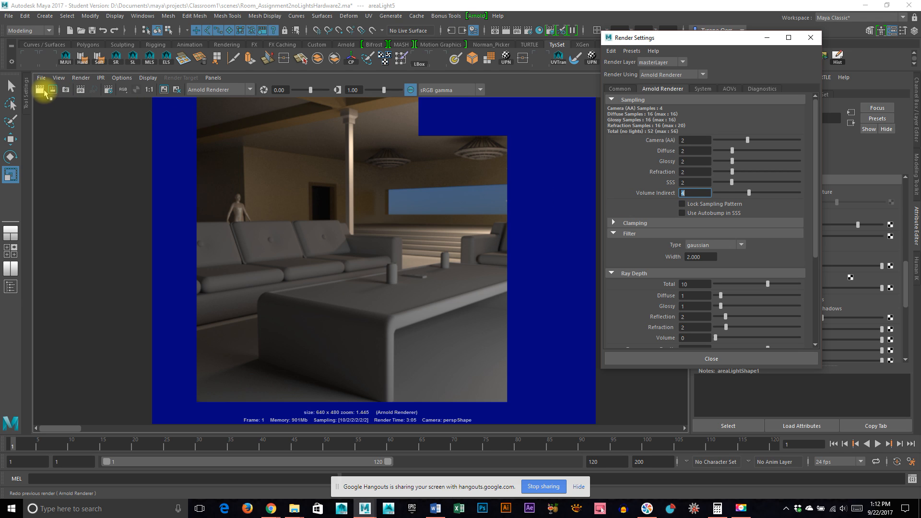
left_click(163, 91)
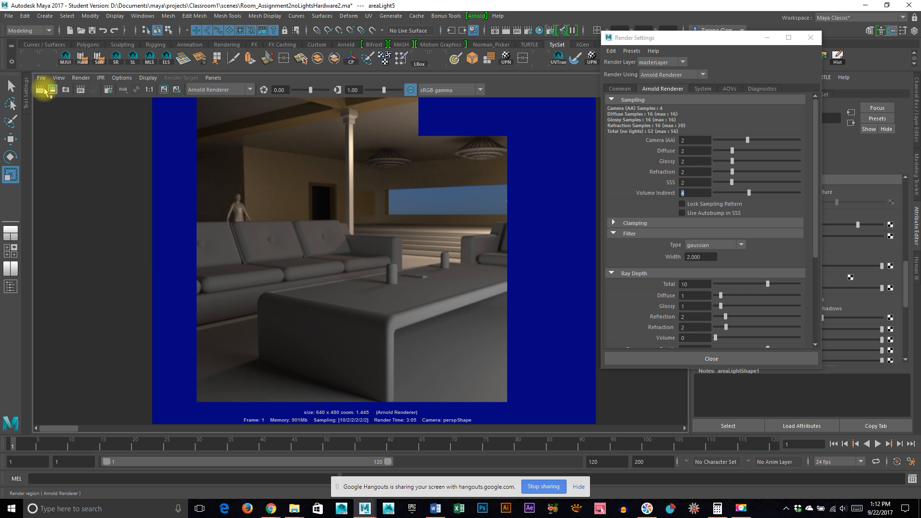
left_click(42, 90)
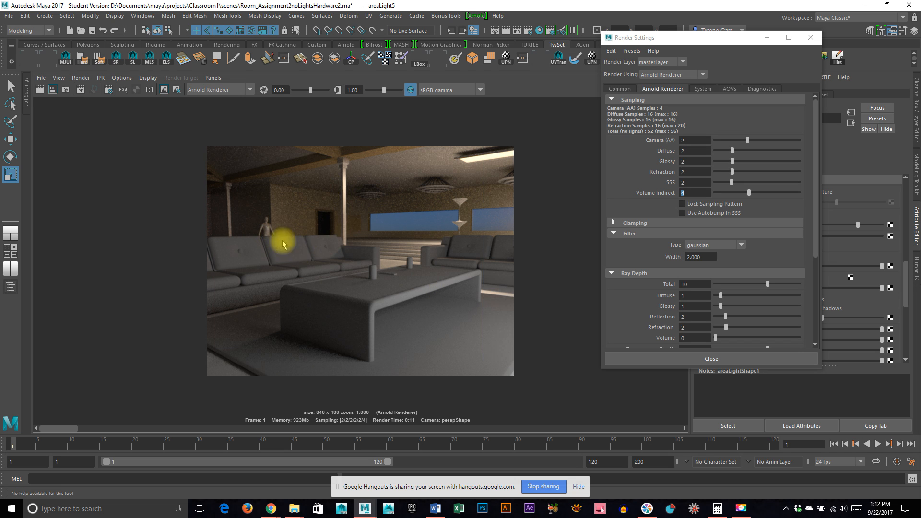
Set the Camera (AA) samples to 4 and Volume Indirect to 8, re-render the view and stop the render partway
left_click(691, 139)
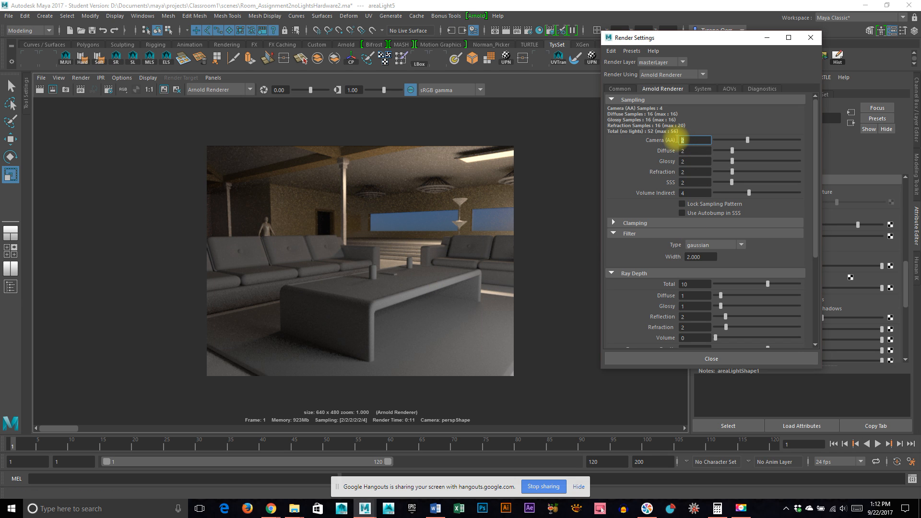
type("4")
key("Return")
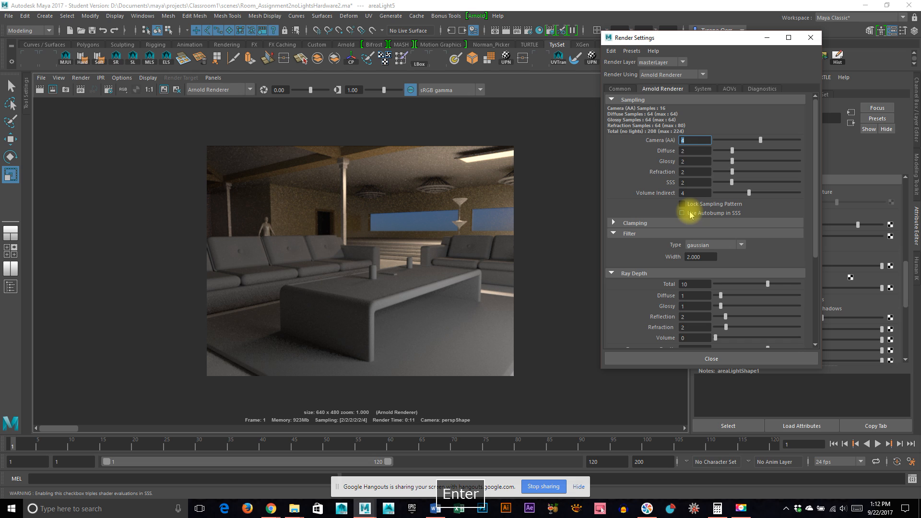
left_click(703, 192)
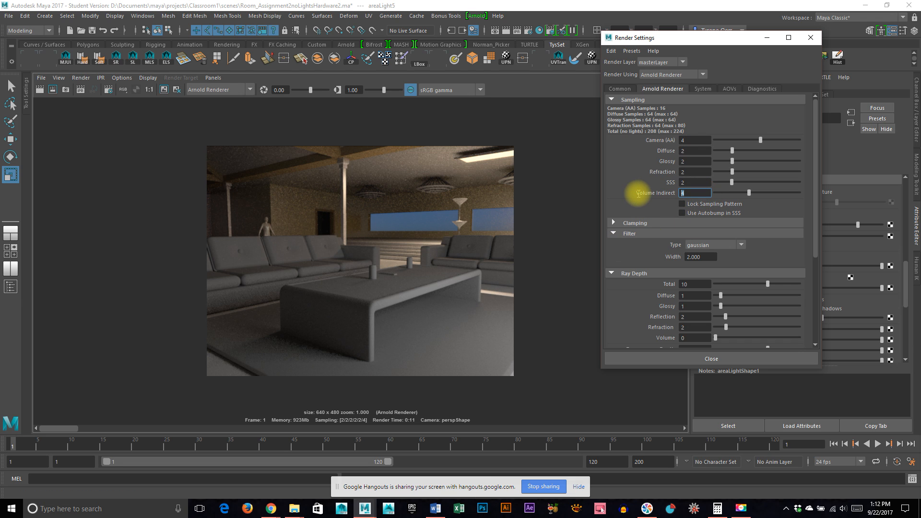
type("8")
key("Return")
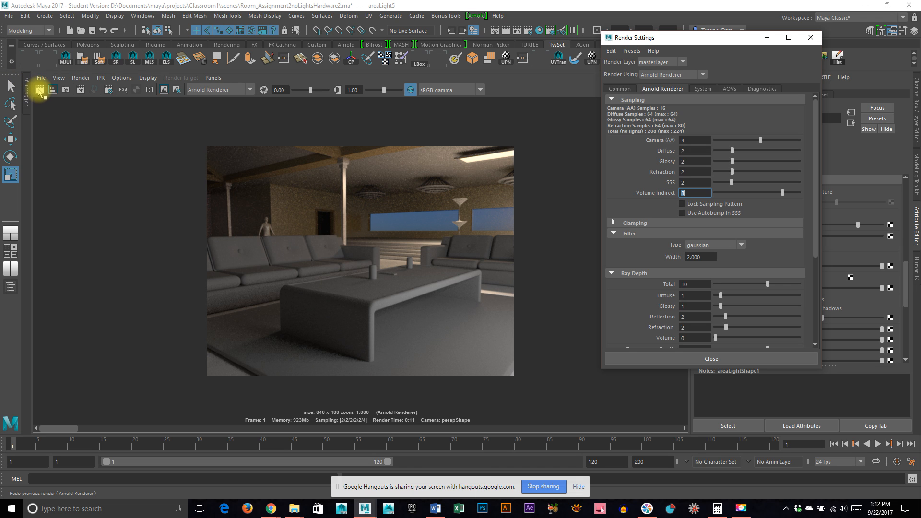
left_click(41, 90)
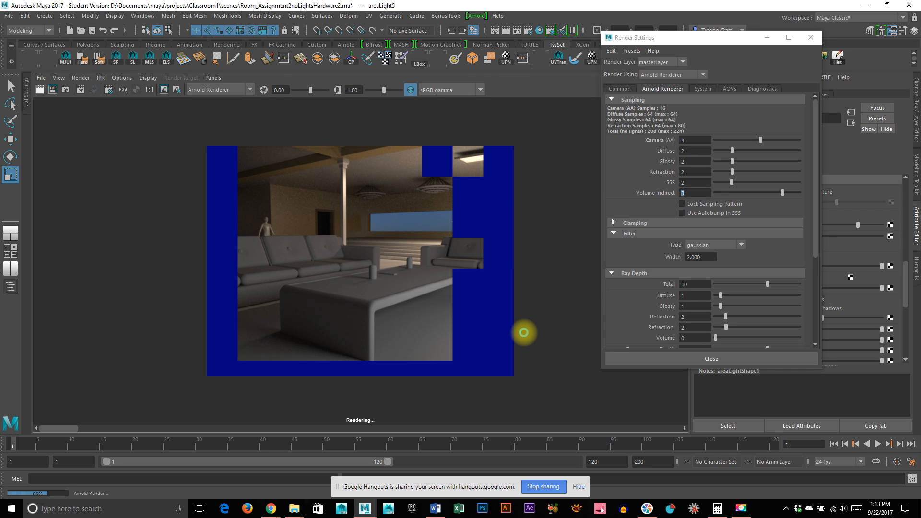
key("Escape")
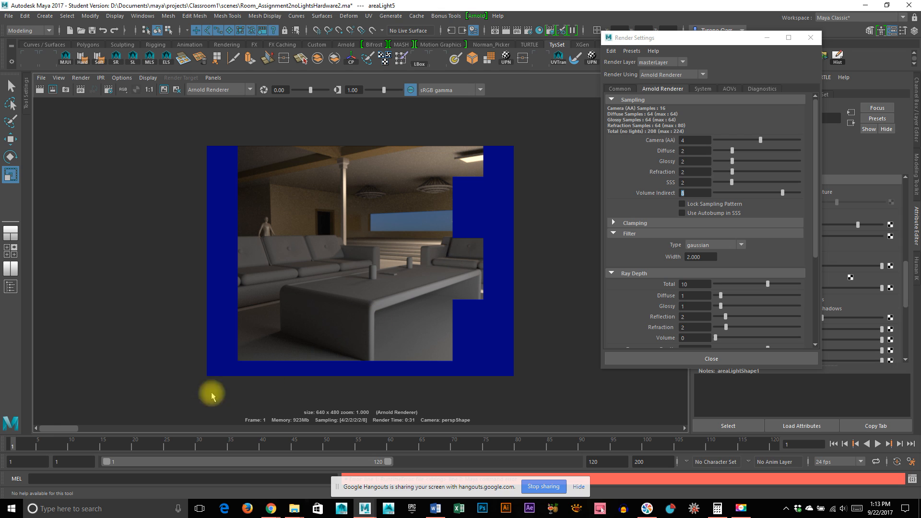
Review the clamping, filter and ray depth options and close the render settings
left_click_drag(42, 427, 40, 448)
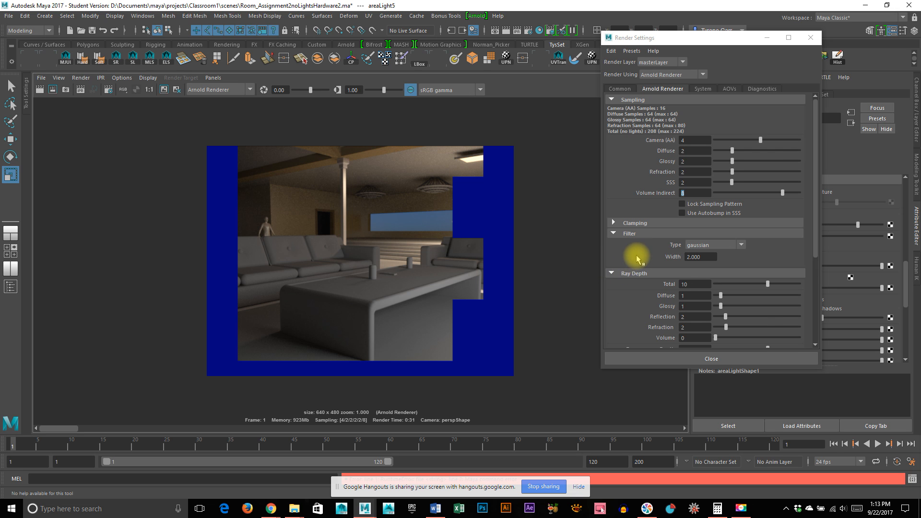
scroll(637, 255, "down", 3)
scroll(637, 283, "down", 4)
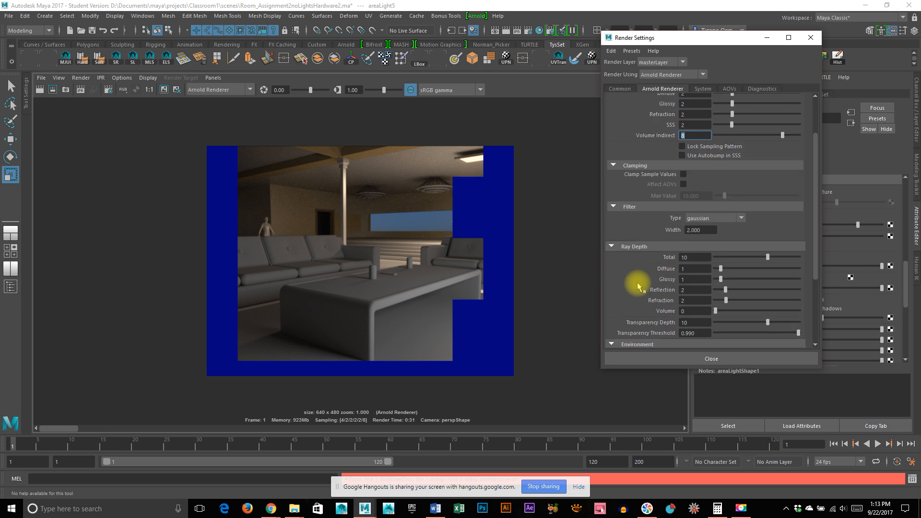
scroll(639, 279, "up", 6)
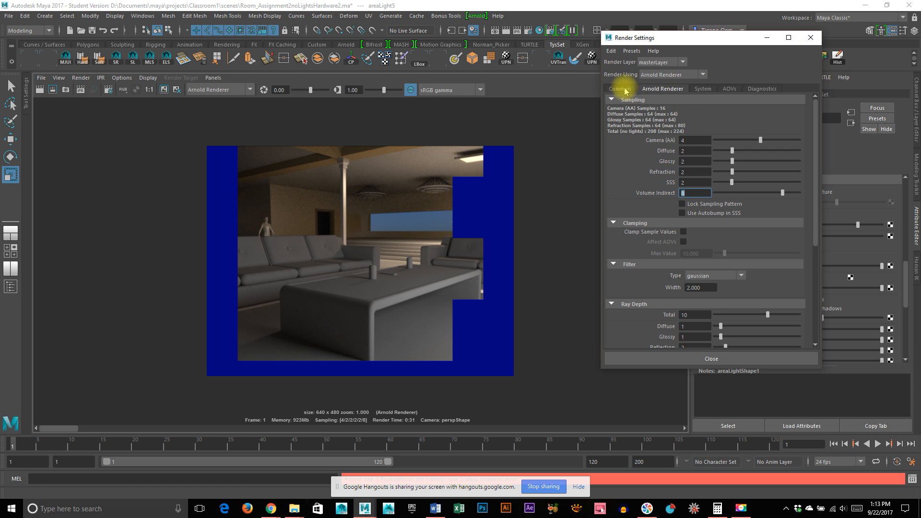
left_click(811, 38)
Enlarge the perspective view and create an ambient light in the living room
key("space")
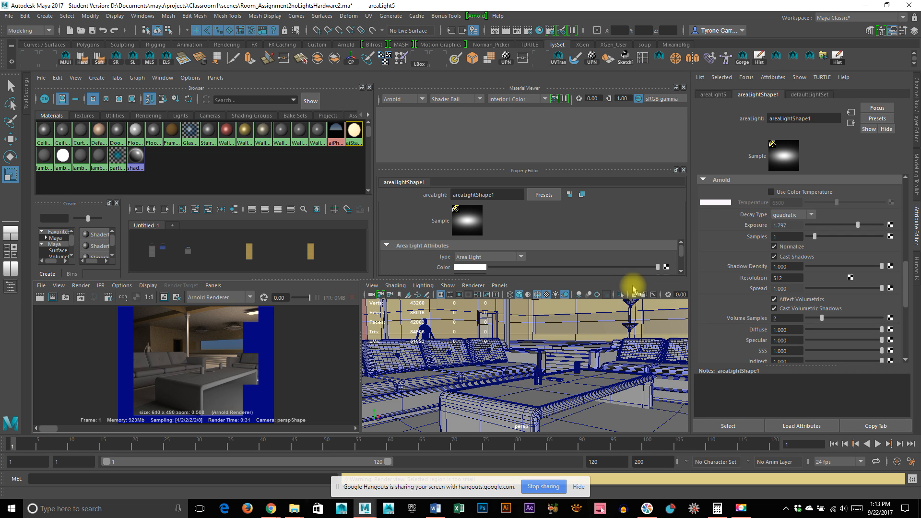
key("space")
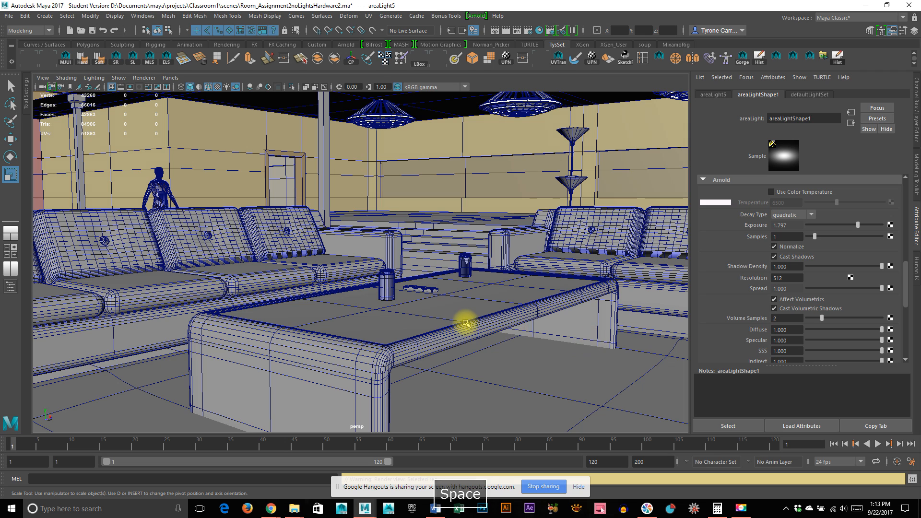
key("space")
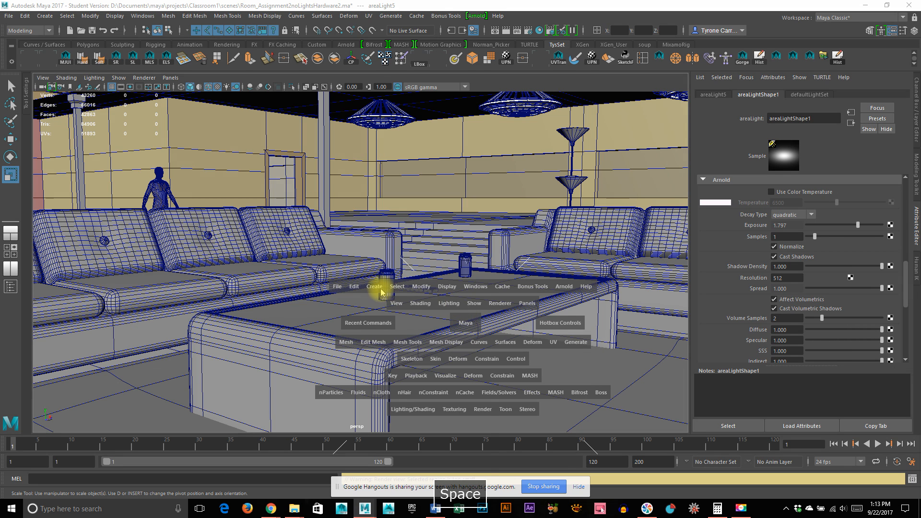
left_click(376, 286)
mouse_move(396, 325)
mouse_move(435, 341)
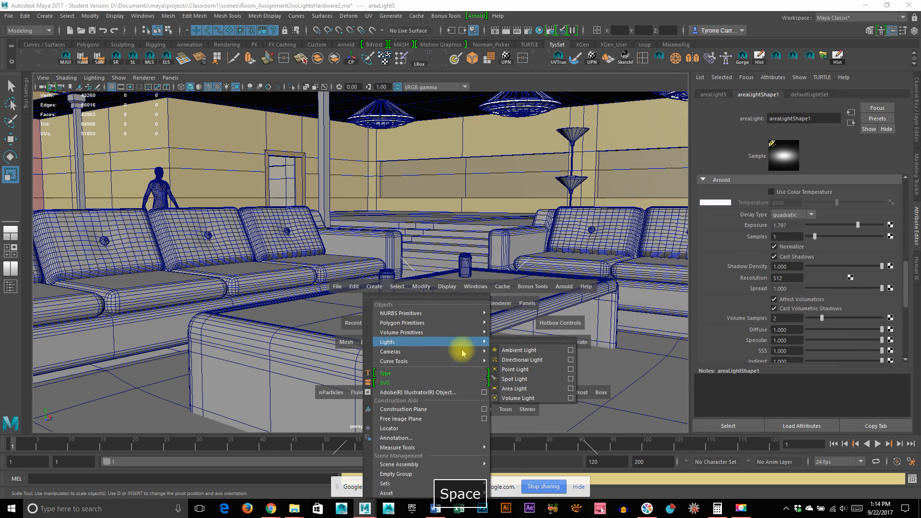
left_click(499, 347)
key("space")
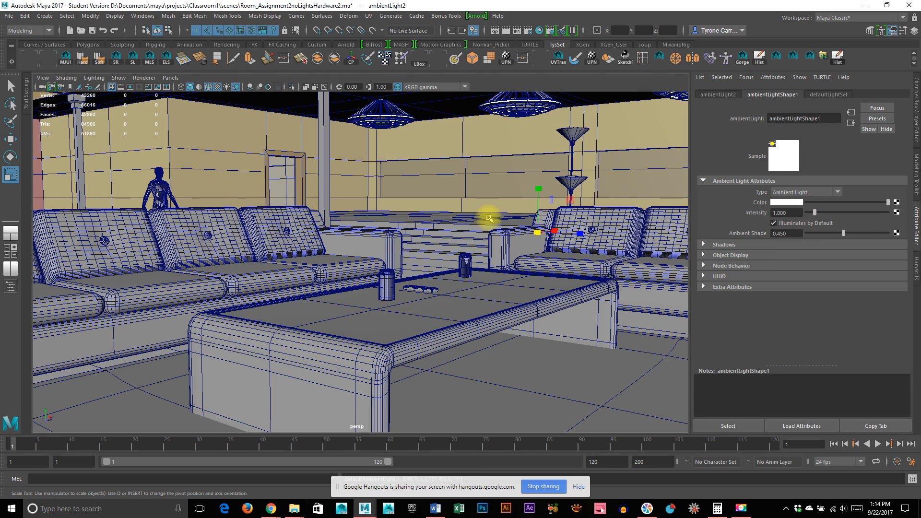
Enlarge the render view, re-render the room with the ambient light and stop the render partway
left_click(786, 213)
left_click(317, 318)
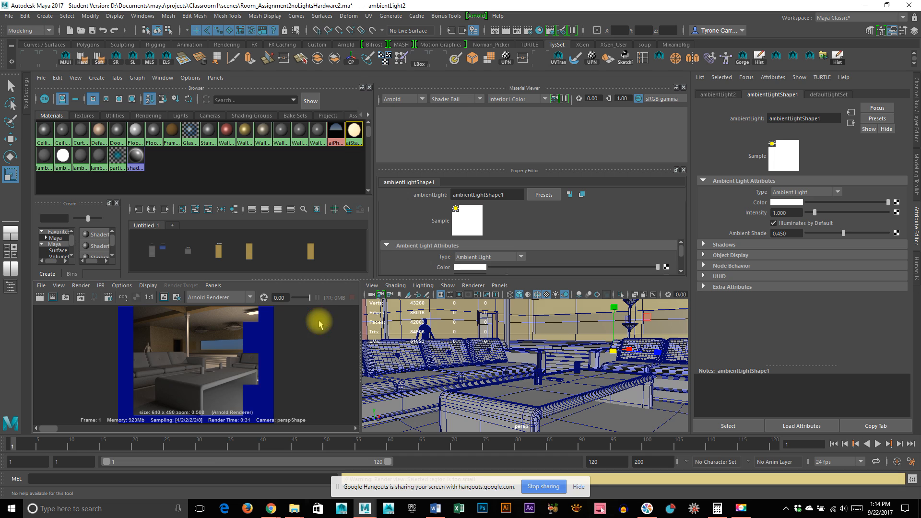
key("space")
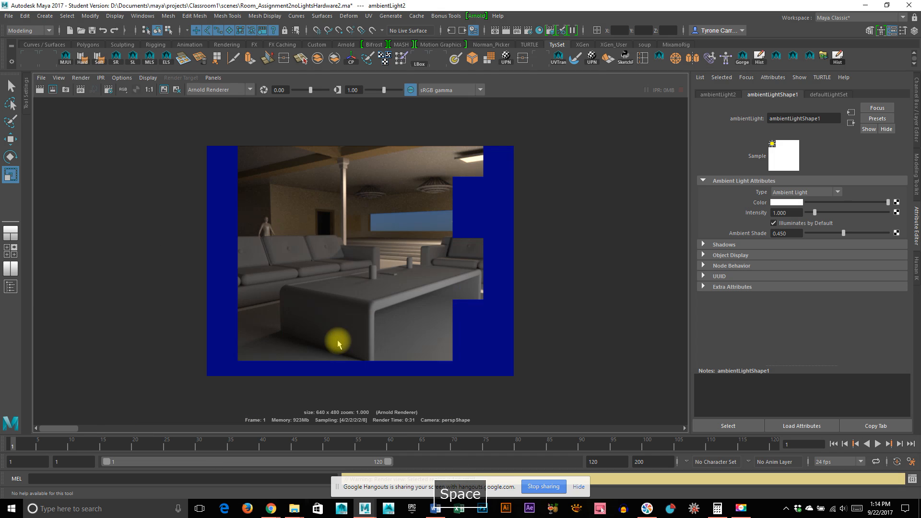
left_click(40, 93)
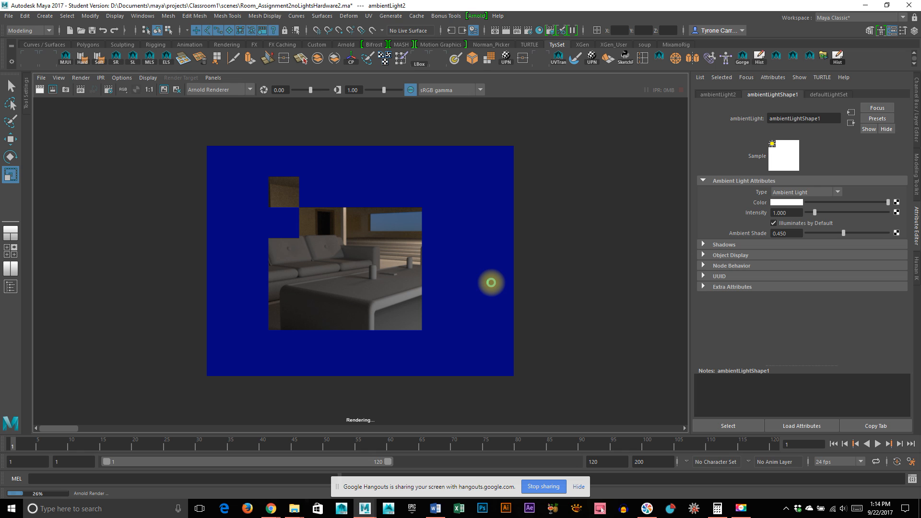
key("Escape")
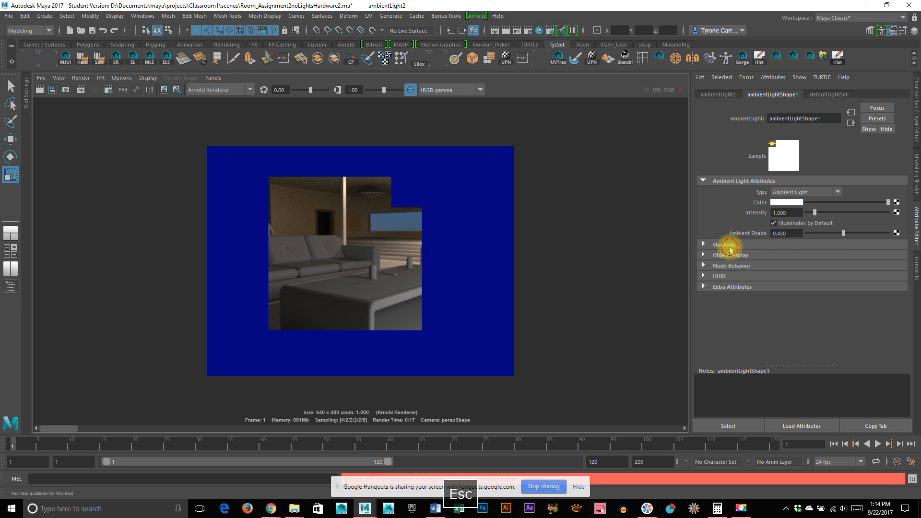
Check the ambient light's shadow and object display attributes and delete the ambient light from the living room
left_click(728, 245)
left_click(702, 317)
scroll(704, 312, "down", 3)
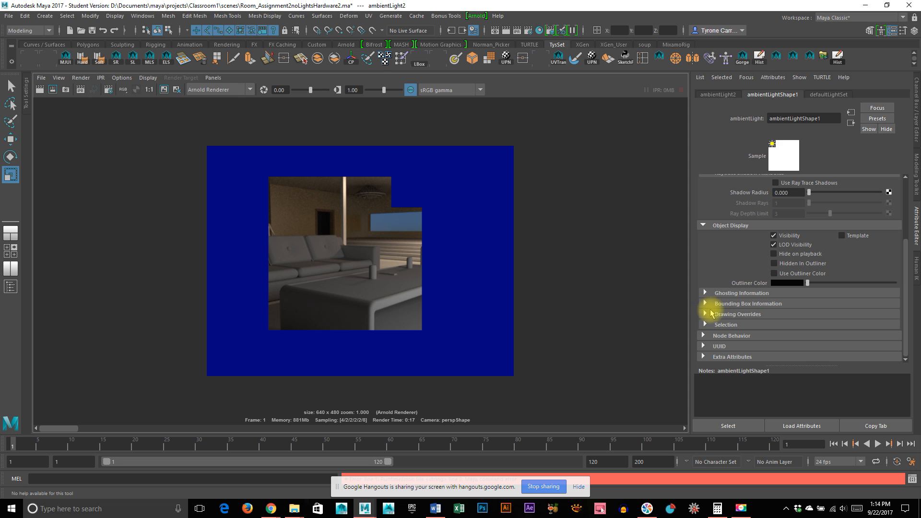
scroll(707, 309, "up", 3)
left_click(646, 240)
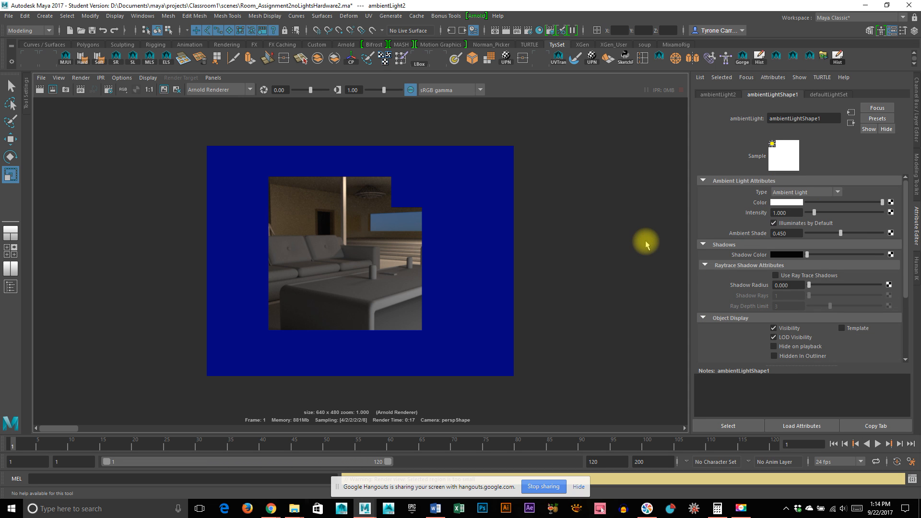
key("space")
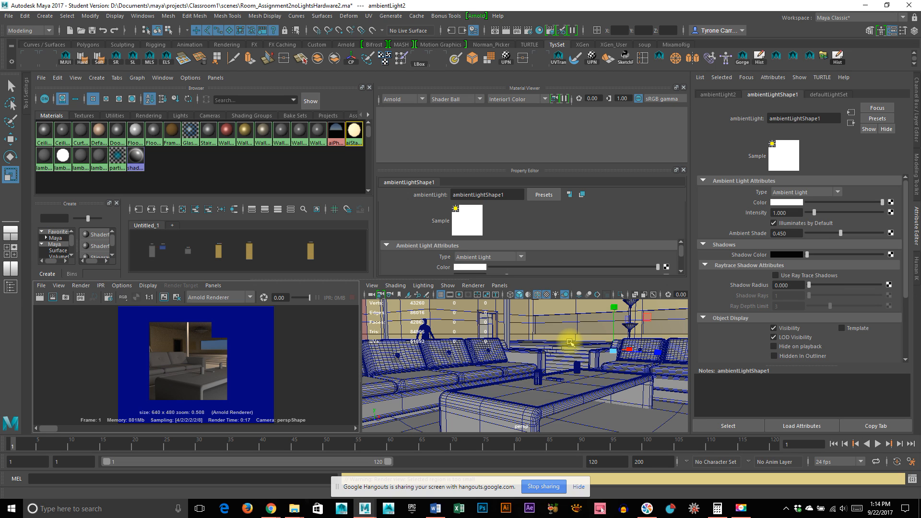
key("Delete")
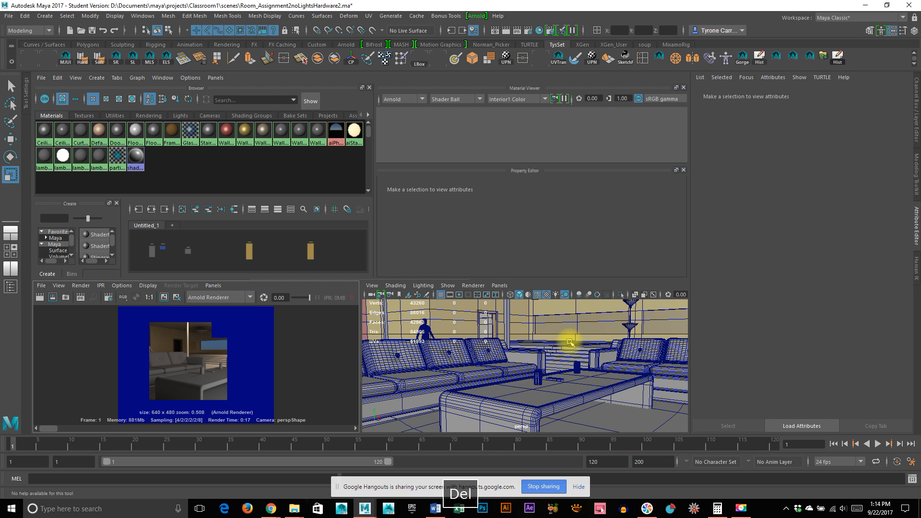
left_click(178, 116)
right_click(166, 145)
left_click(167, 143)
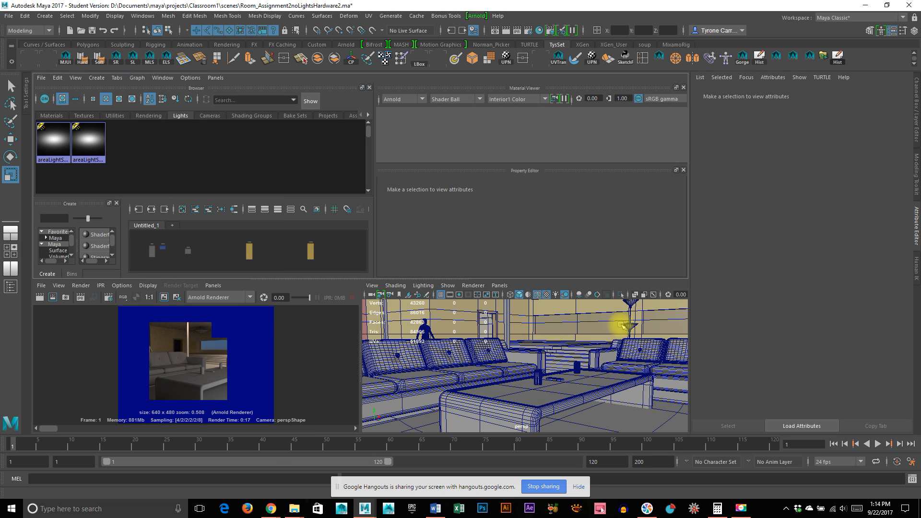
right_click(191, 155)
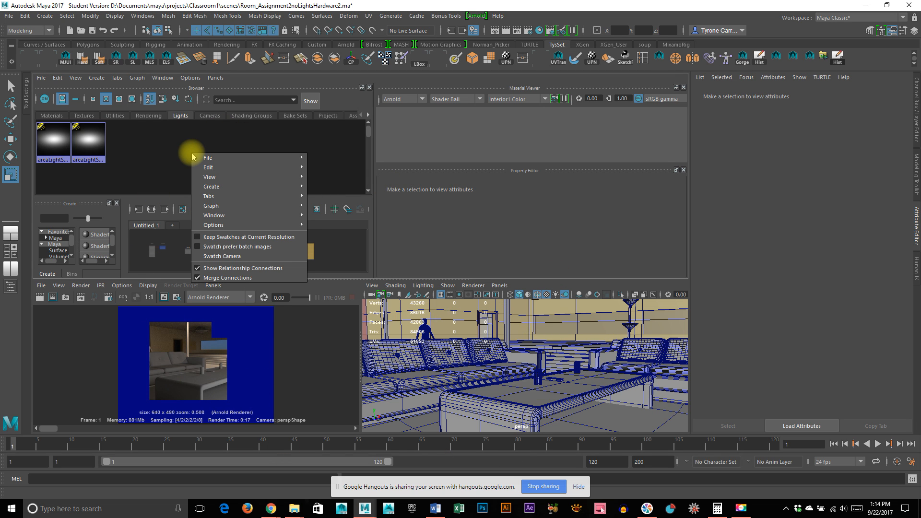
mouse_move(227, 219)
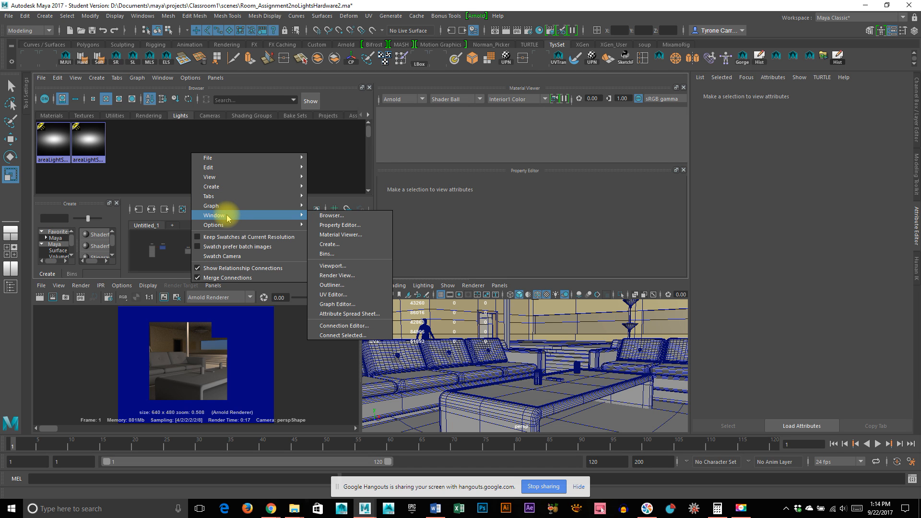
left_click(117, 110)
left_click(115, 116)
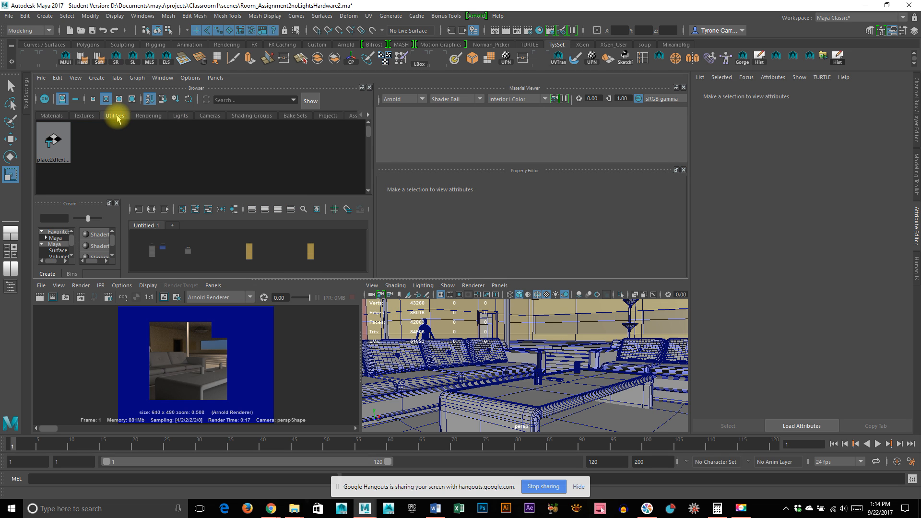
Create an Arnold Ai Sky Dome Light among the scene's lights in the Hypershade
left_click(181, 116)
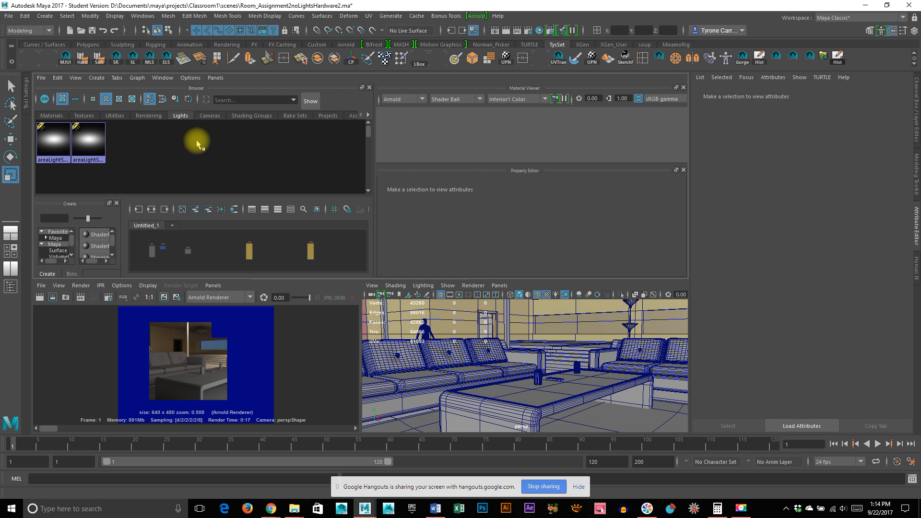
right_click(198, 144)
mouse_move(266, 168)
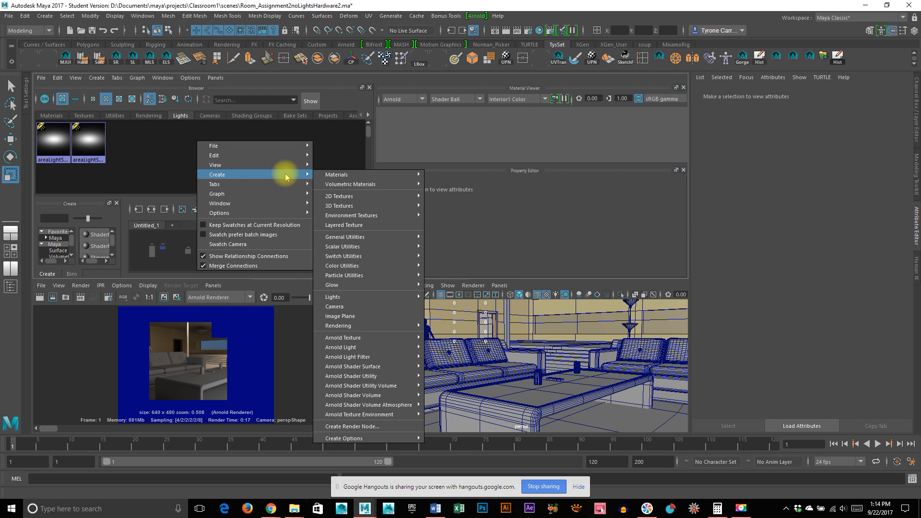
mouse_move(375, 299)
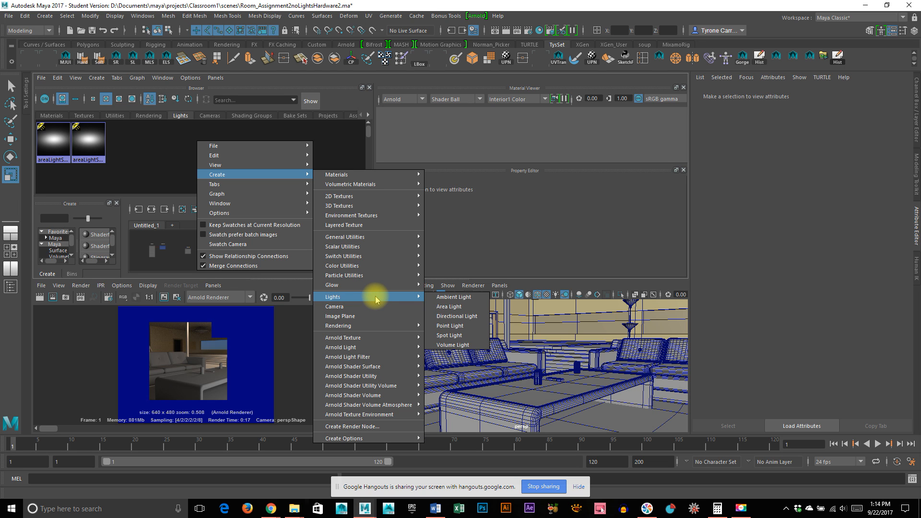
mouse_move(379, 348)
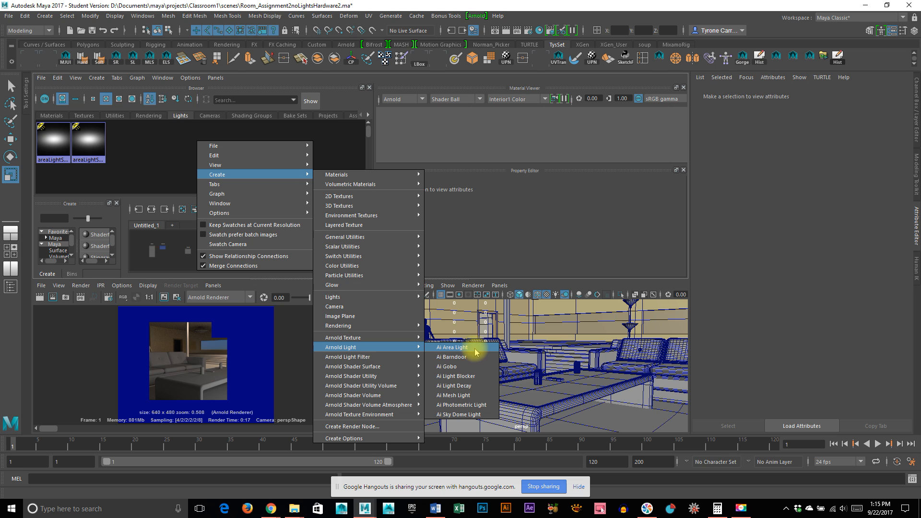
left_click(483, 415)
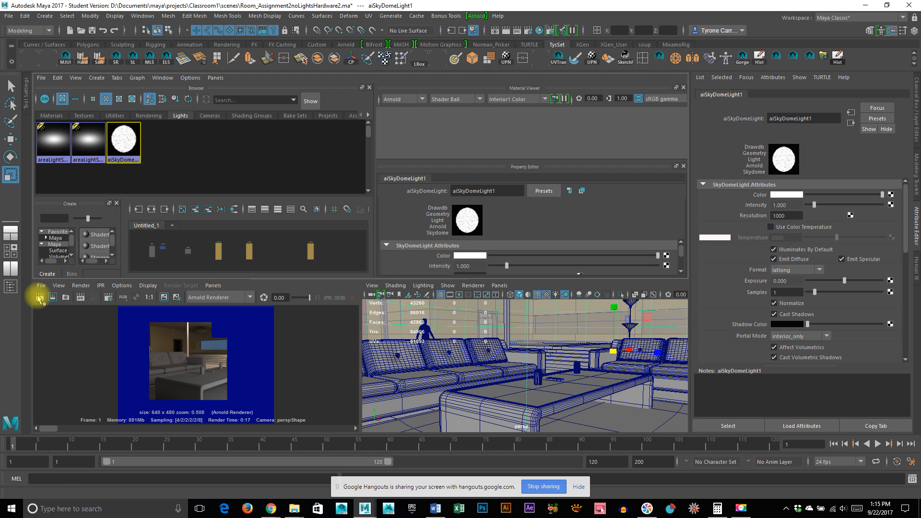
Render the room with the sky dome light and compare the enlarged result with the earlier stored render
left_click(40, 297)
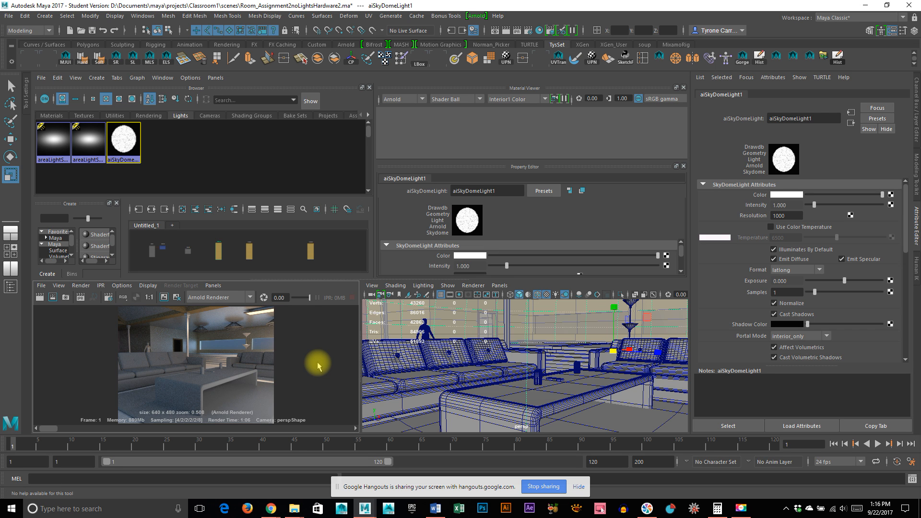
left_click(264, 360)
key("space")
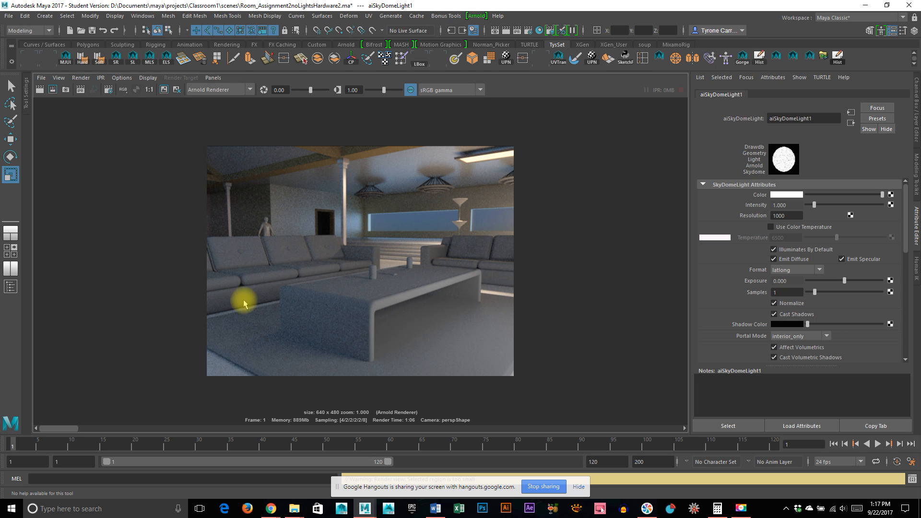
left_click_drag(62, 430, 98, 428)
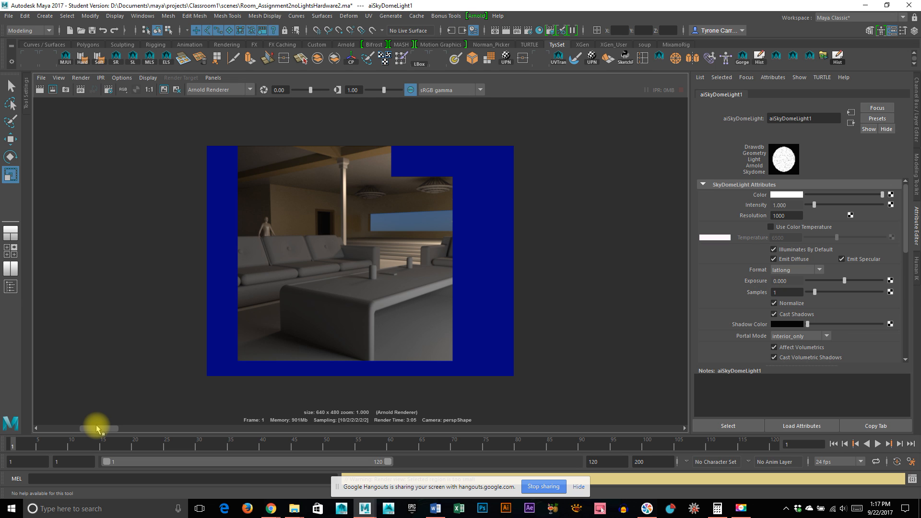
left_click_drag(97, 428, 4, 419)
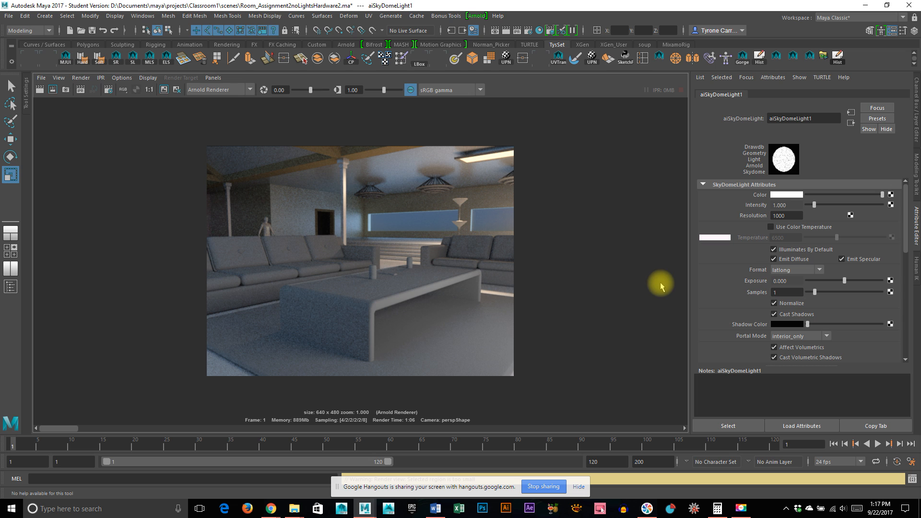
Review the sky dome light's attributes, from color and intensity to the volume, contribution and light filter settings
scroll(724, 282, "down", 1)
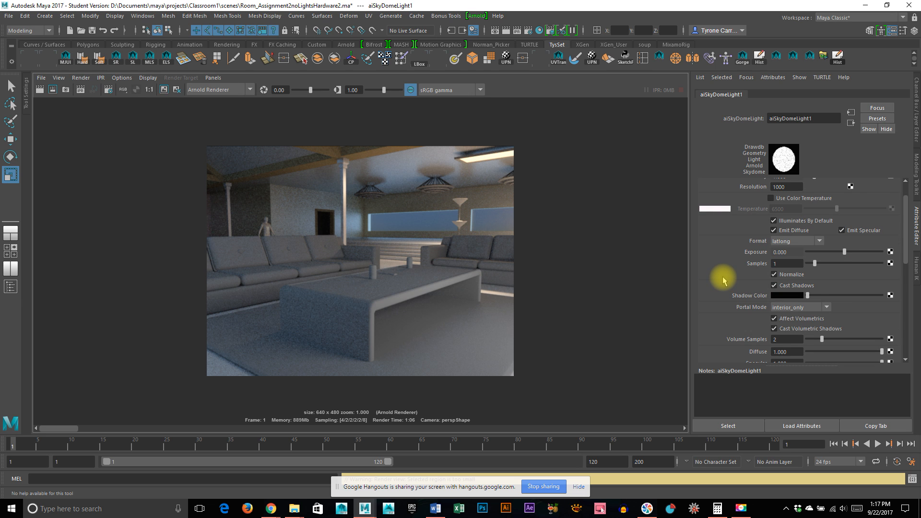
scroll(723, 276, "down", 2)
scroll(722, 309, "down", 1)
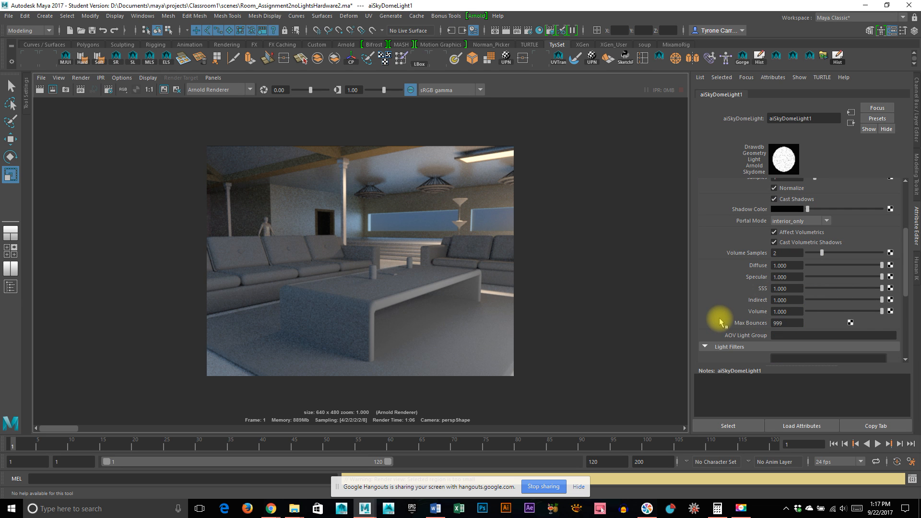
scroll(725, 315, "up", 4)
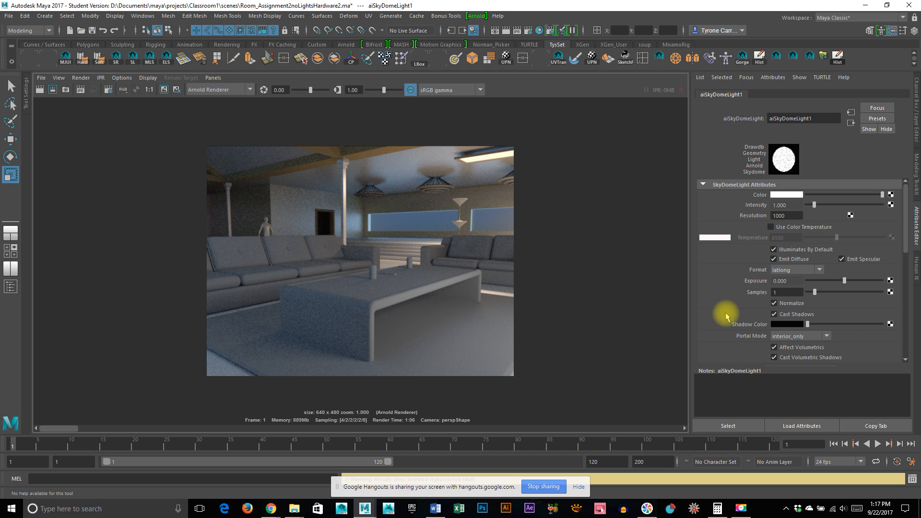